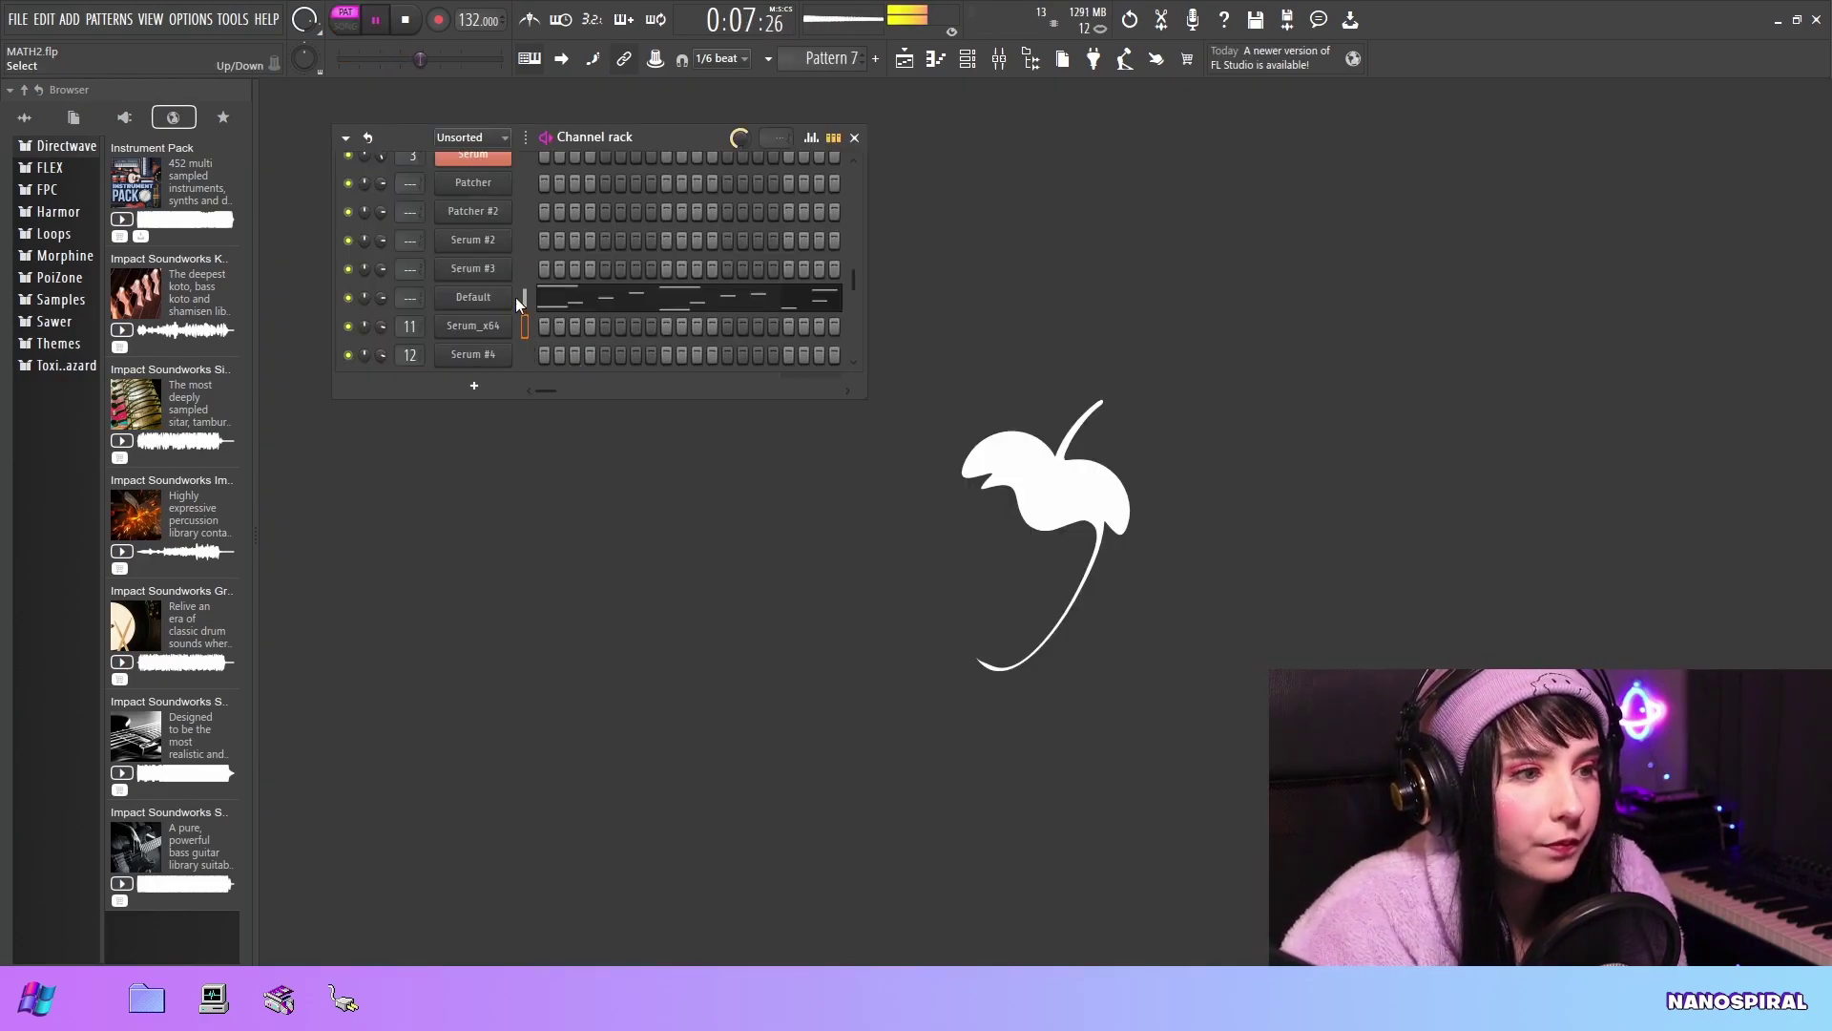
- Start playback and turn Serum's Reverb MIX knob up to about 40%
left_click(505, 299)
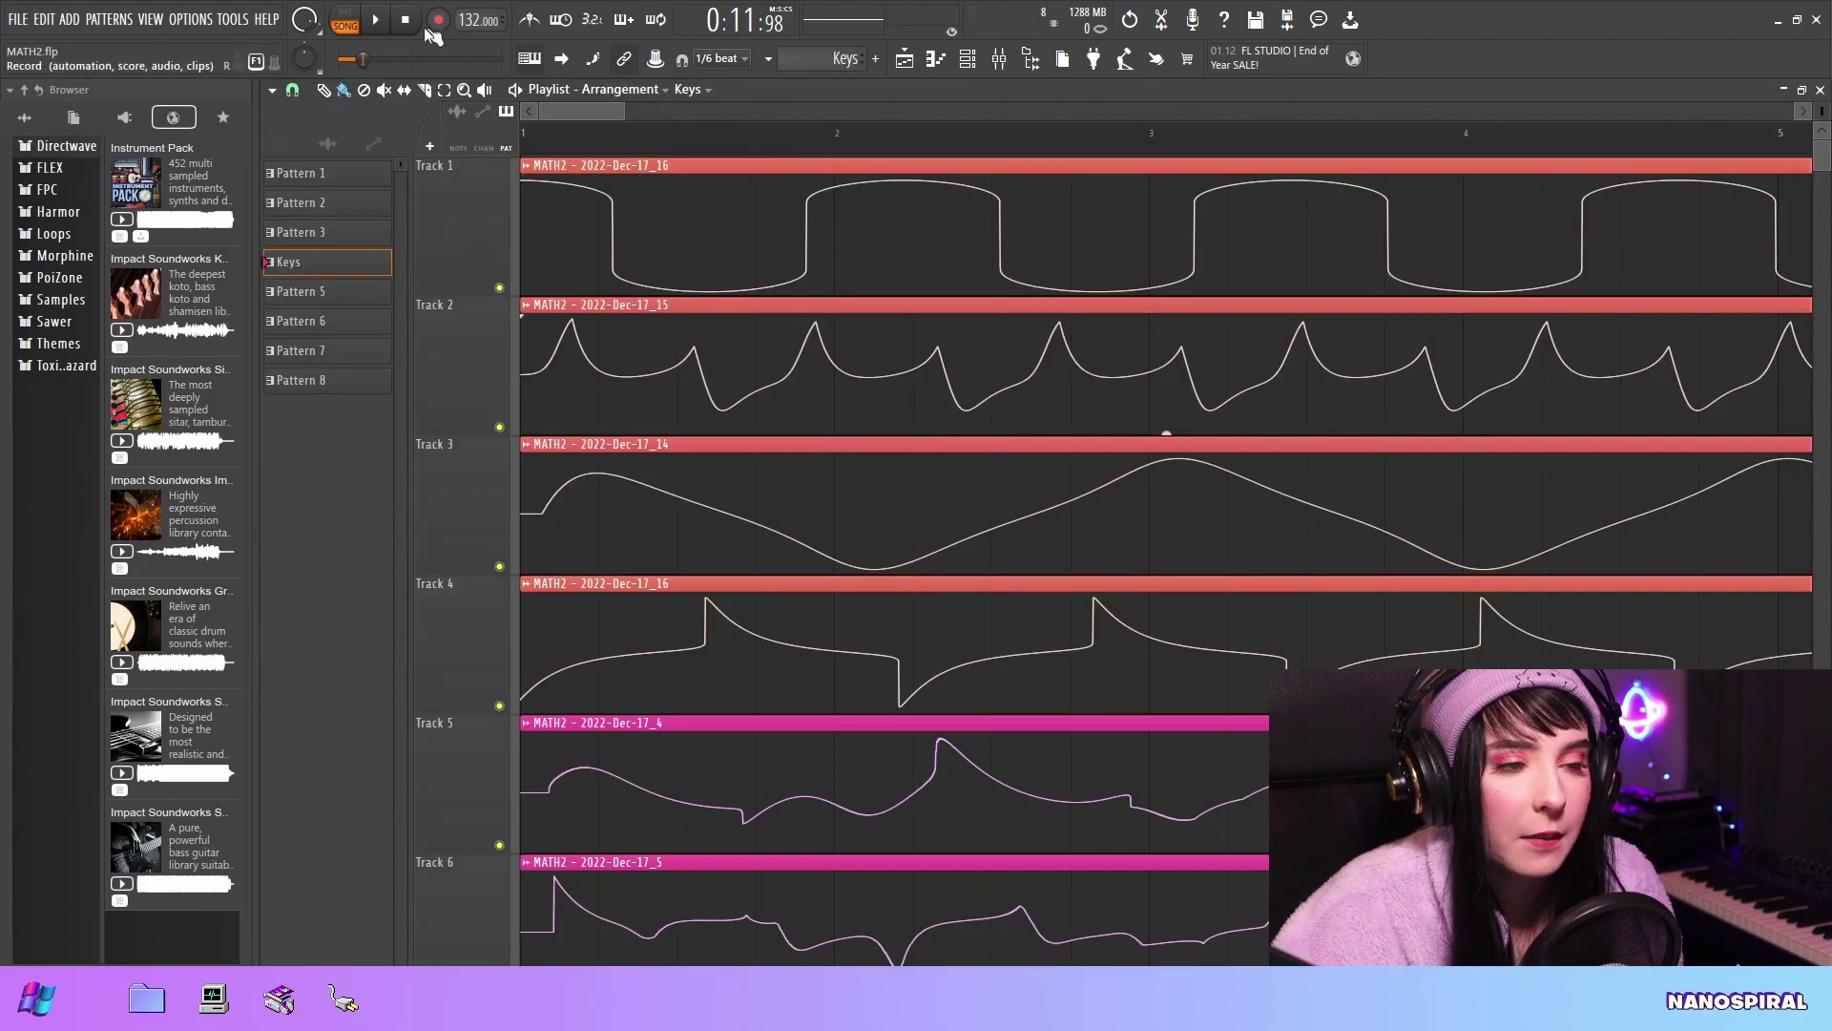
key("space")
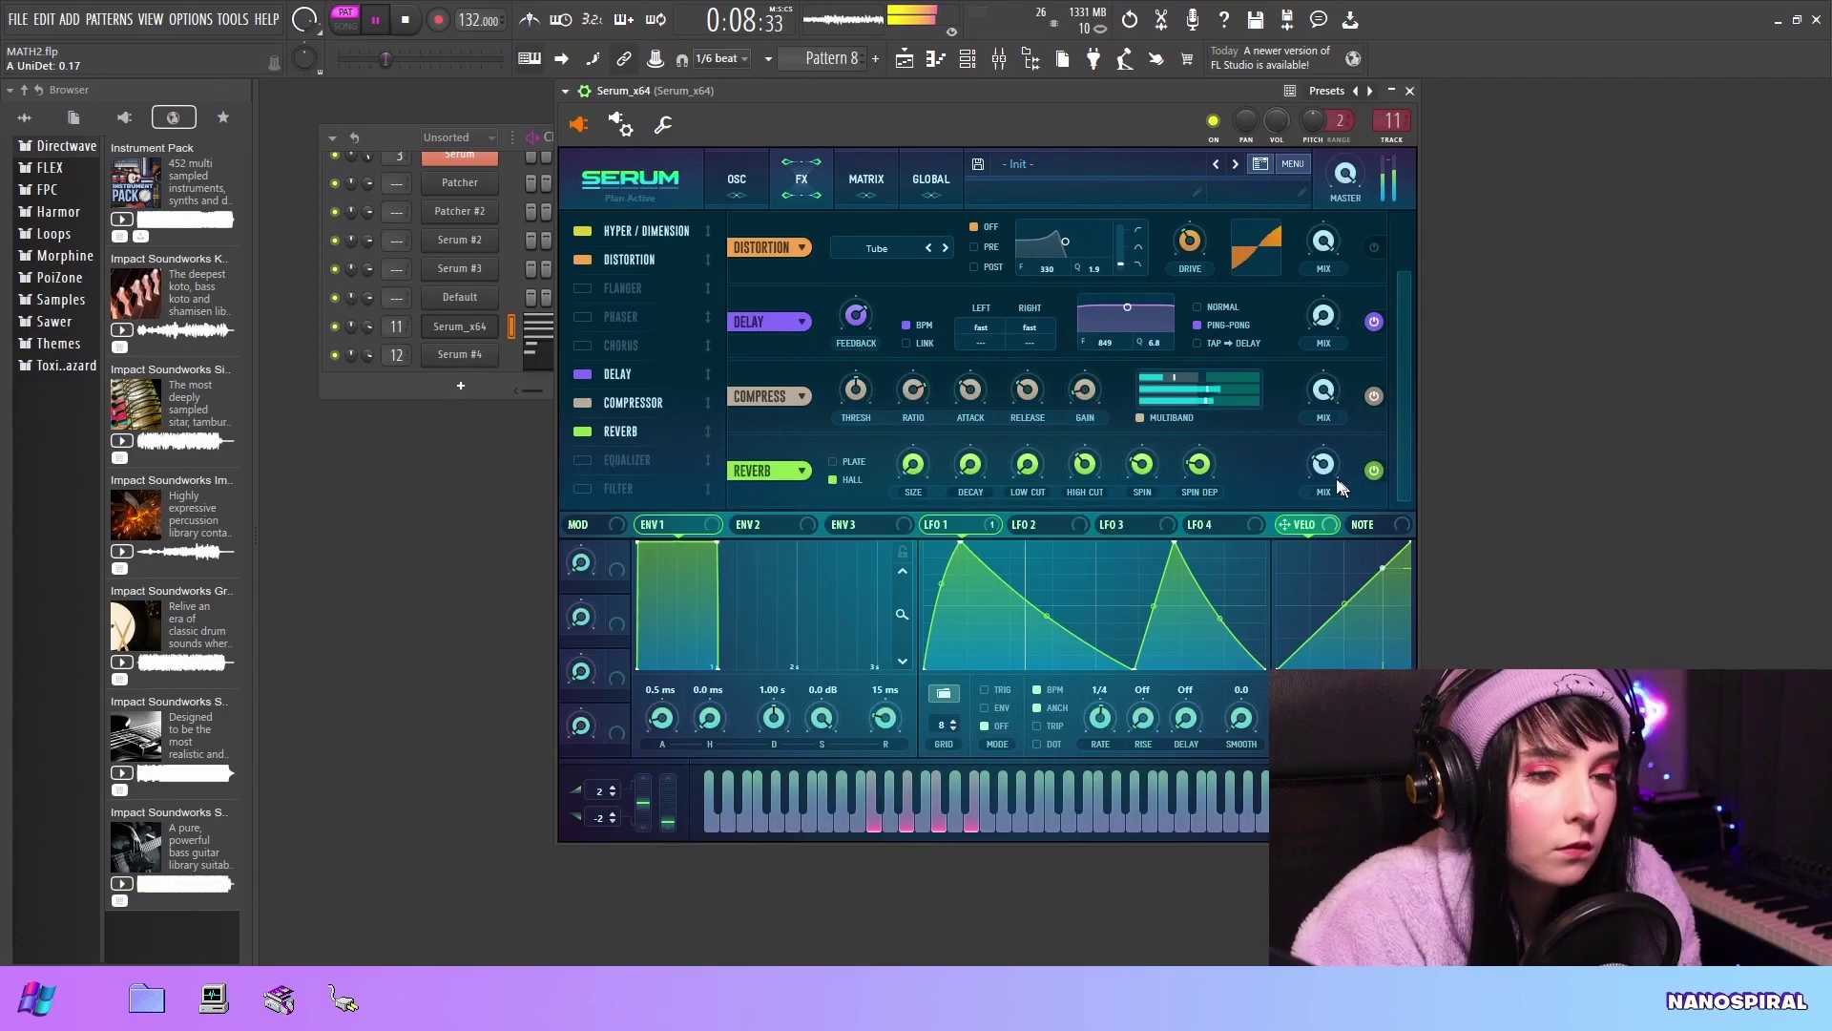
left_click_drag(1327, 465, 1333, 462)
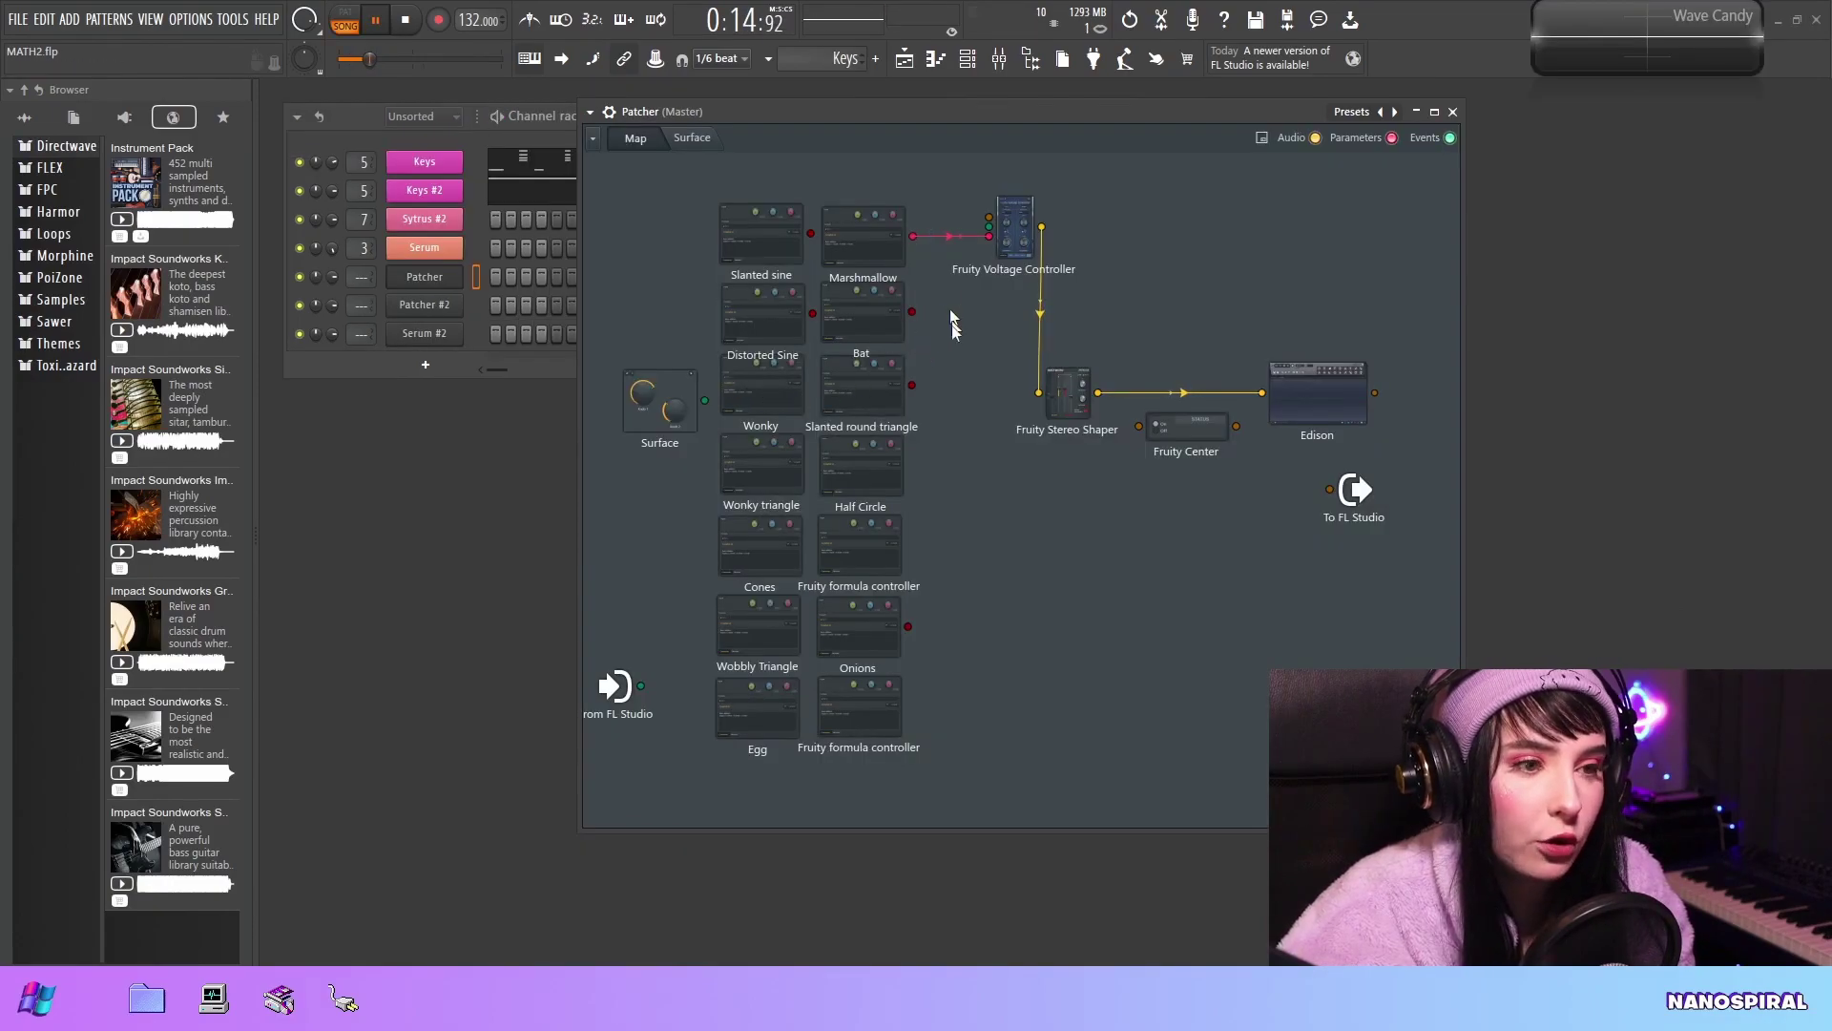
- Review the Marshmallow formula controller, then close it and stop playback
left_click(876, 256)
left_click_drag(986, 288, 873, 254)
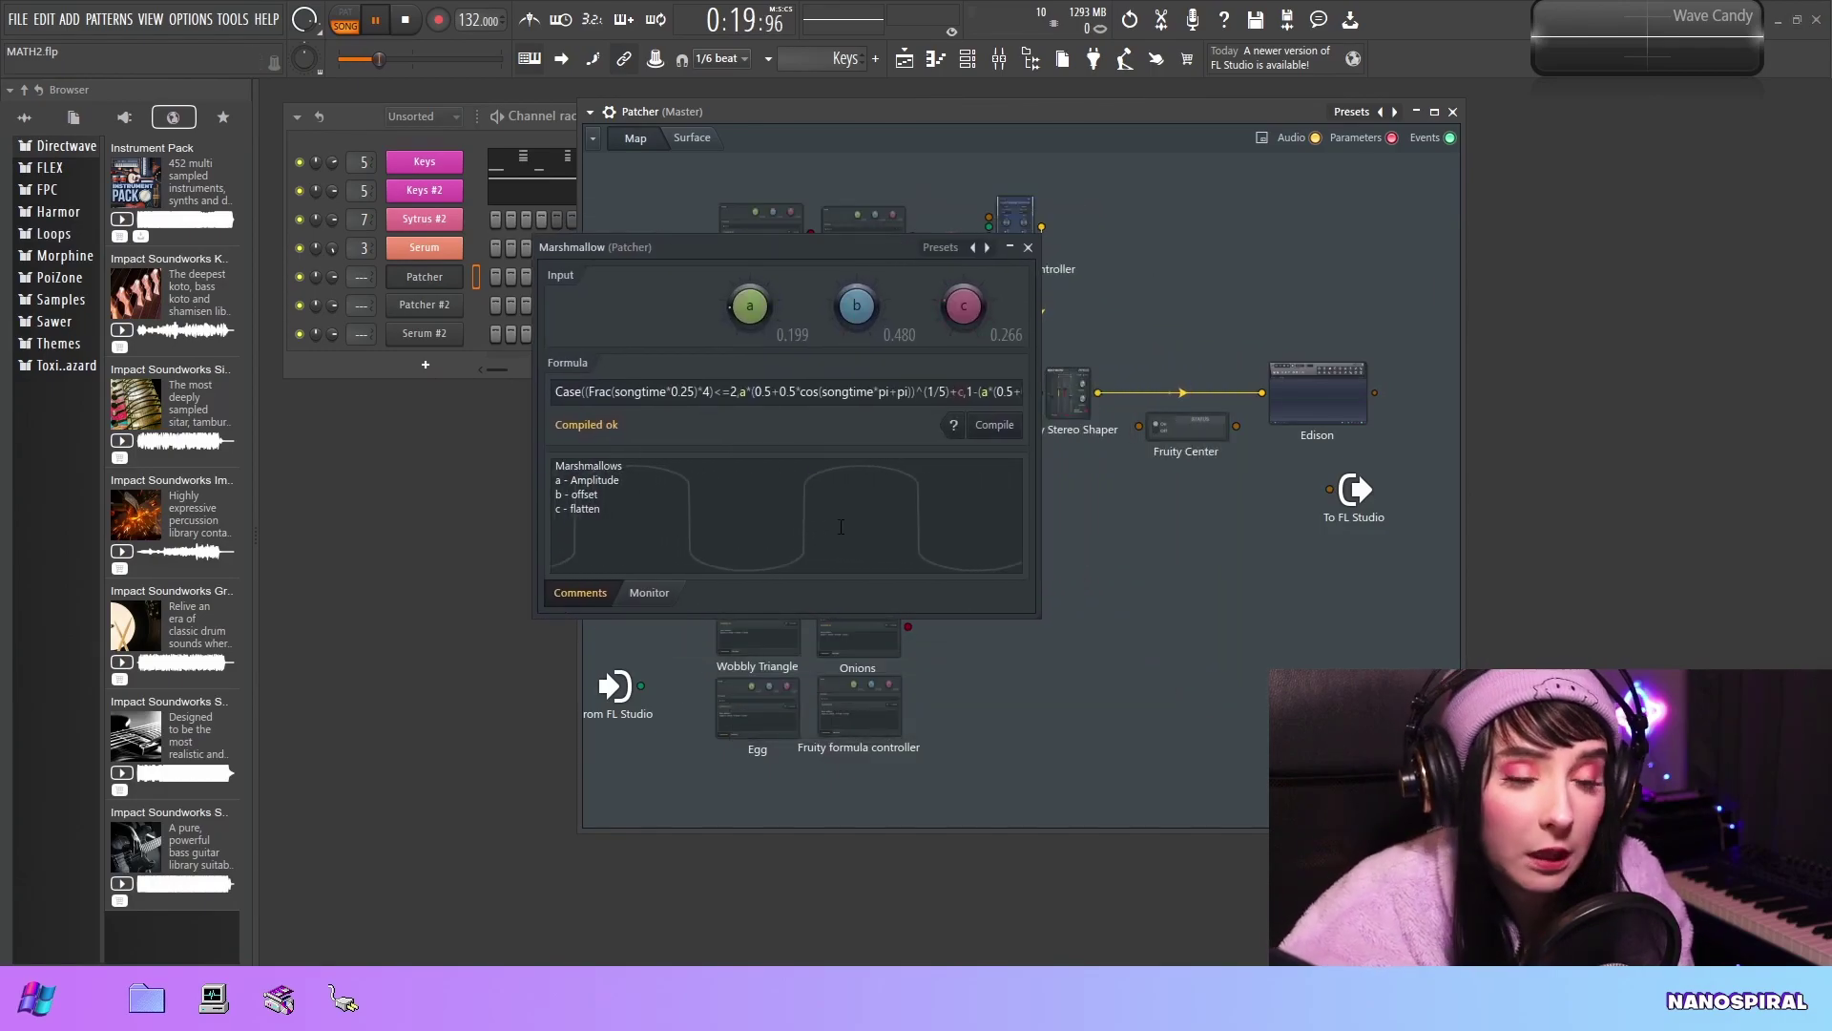
left_click_drag(936, 251, 937, 318)
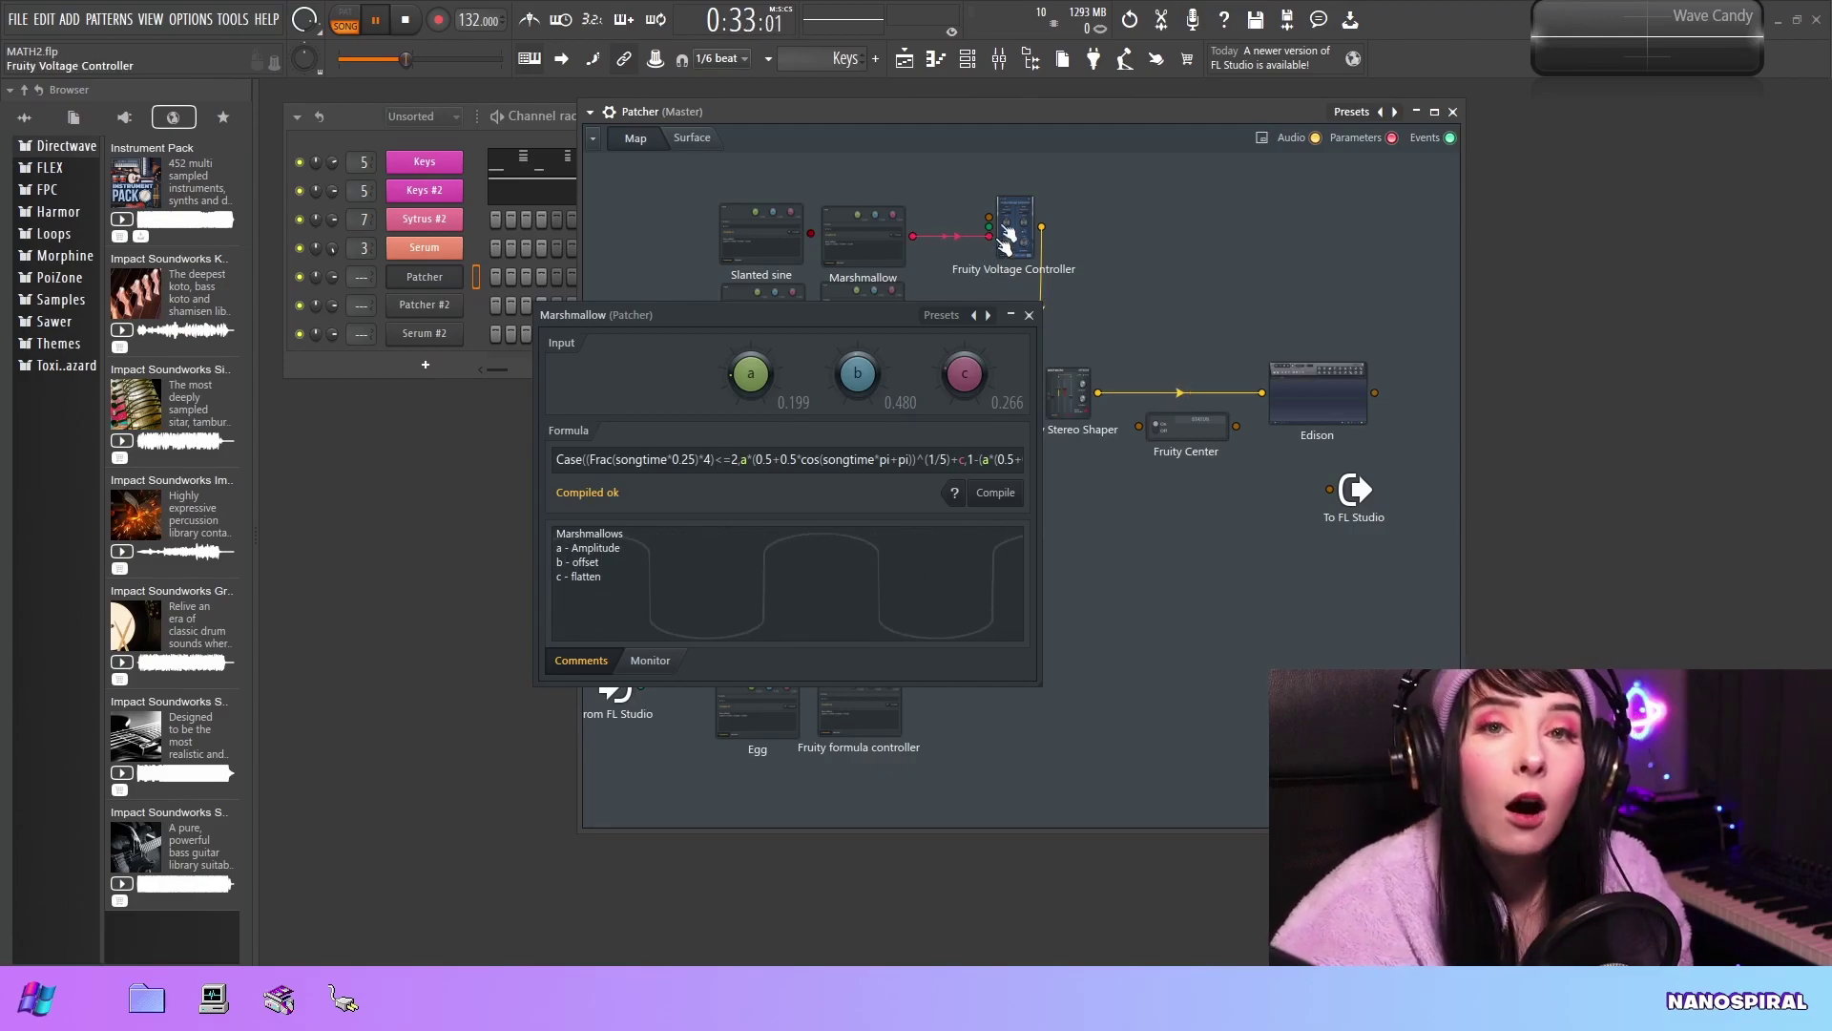
left_click(1022, 151)
key("space")
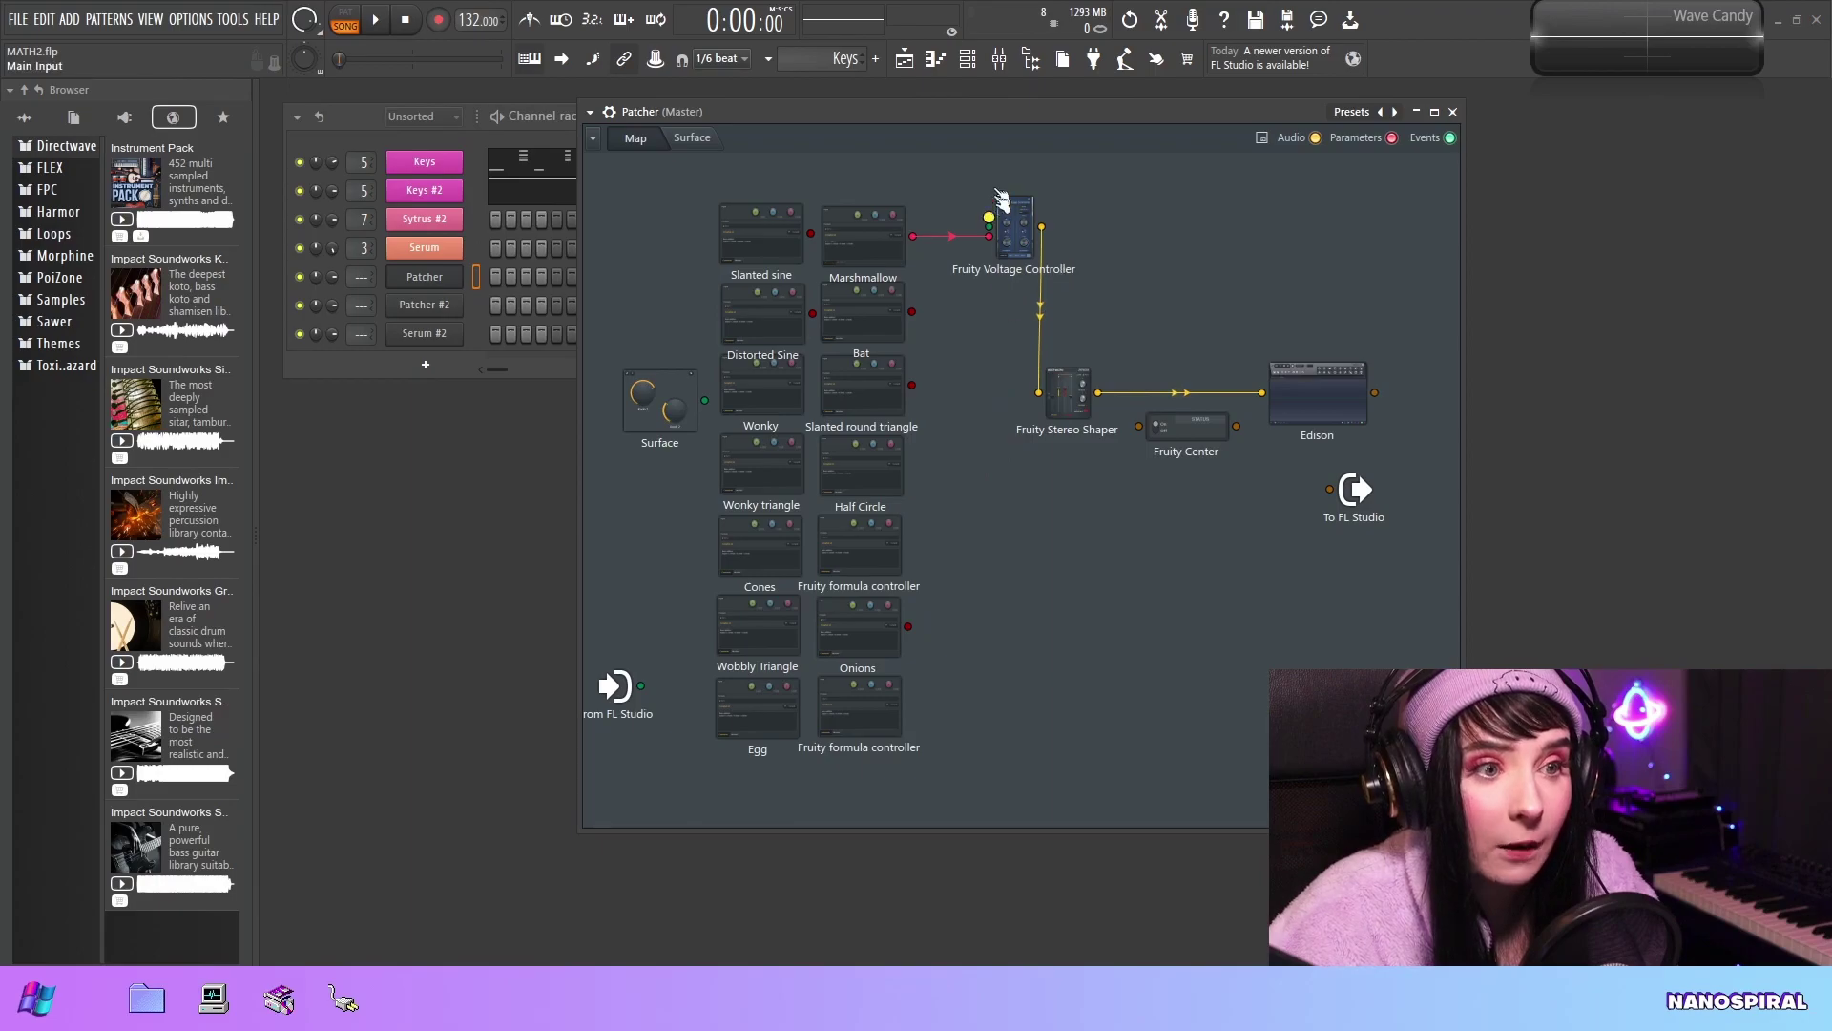
- Open the Fruity Voltage Controller and scroll up to the recorded MATH2 clips in the Playlist
double_click(1028, 245)
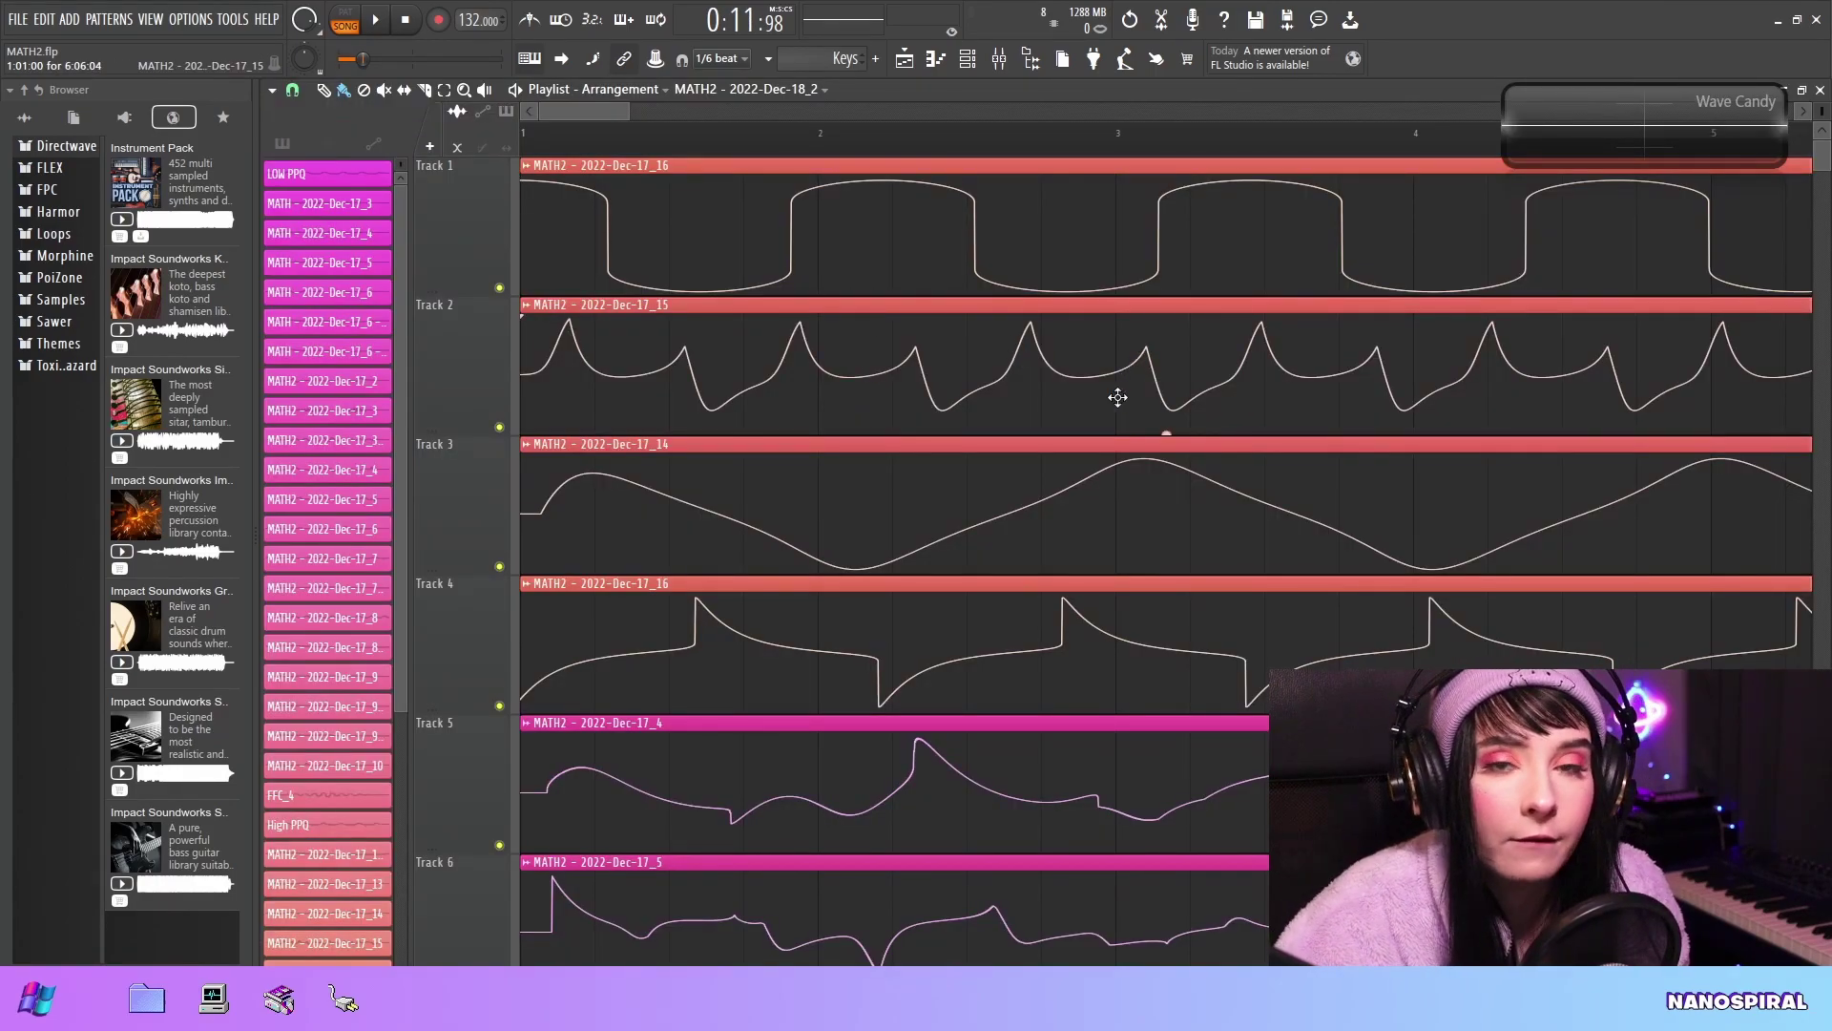
scroll(904, 439, "up", 2)
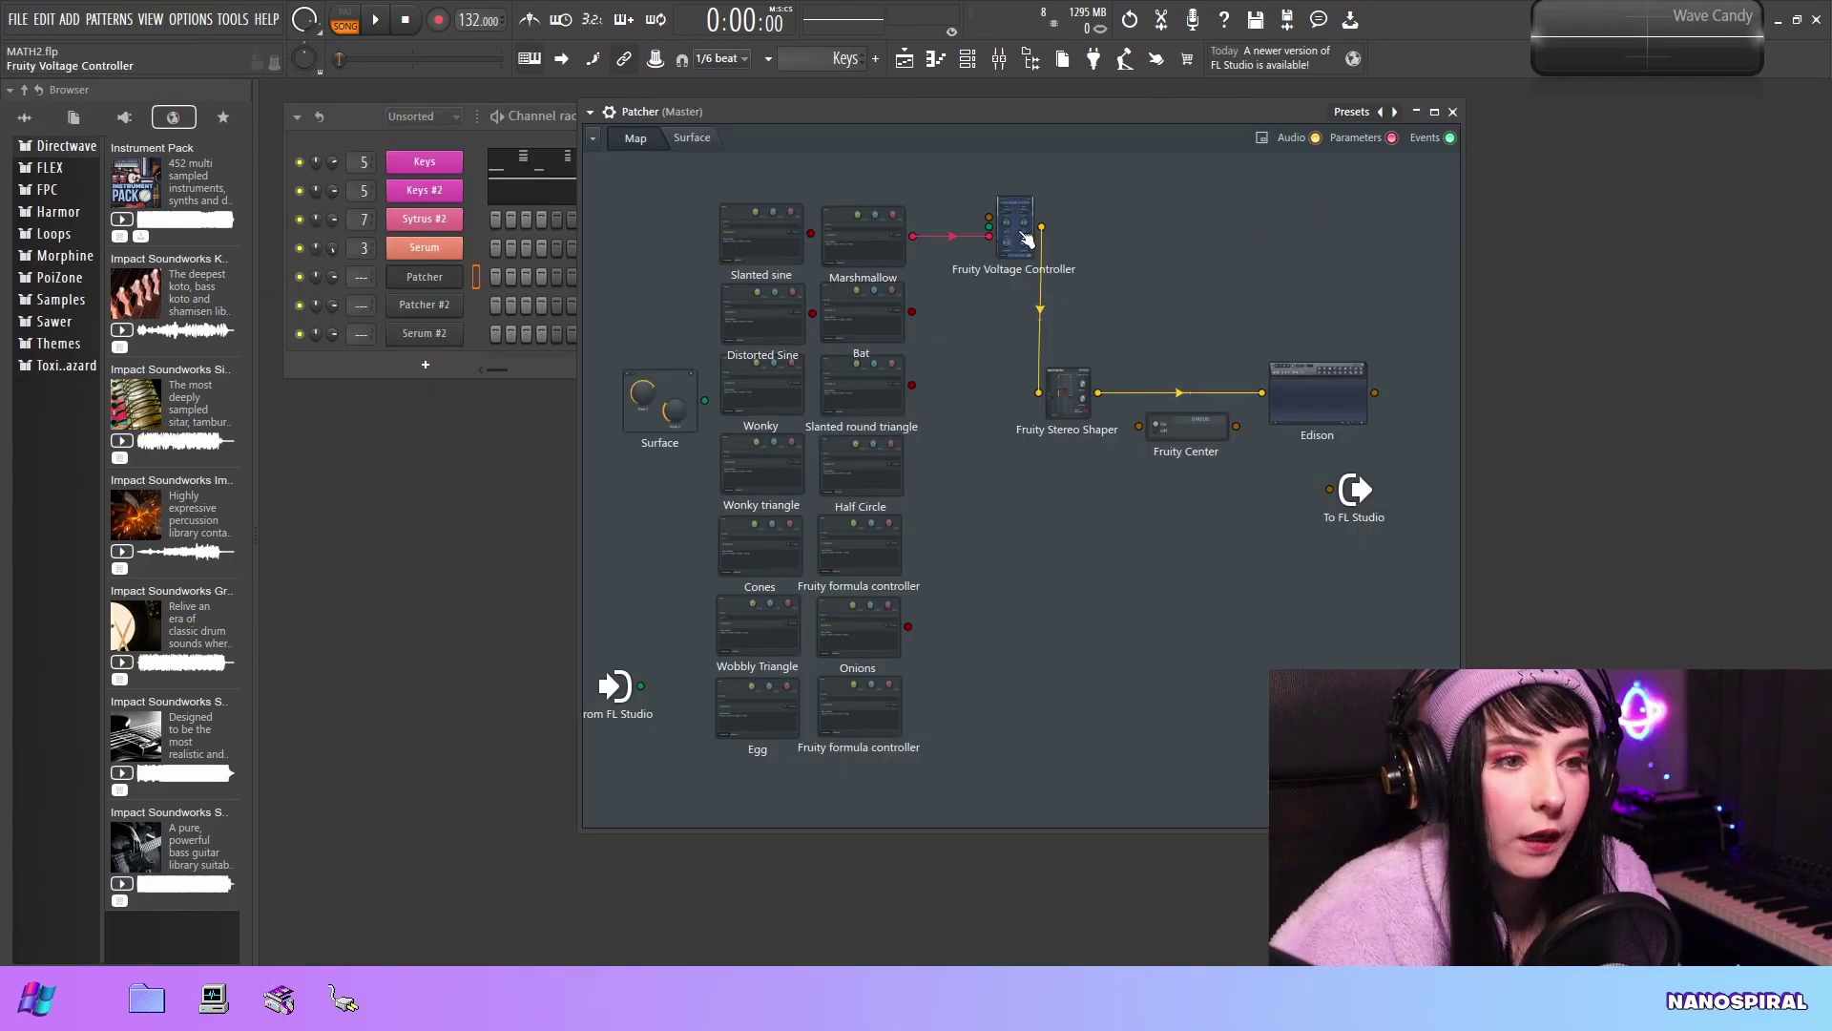
- Enable the Voltage Controller's 'Right offset, main out' parameter as a Patcher input
right_click(1020, 233)
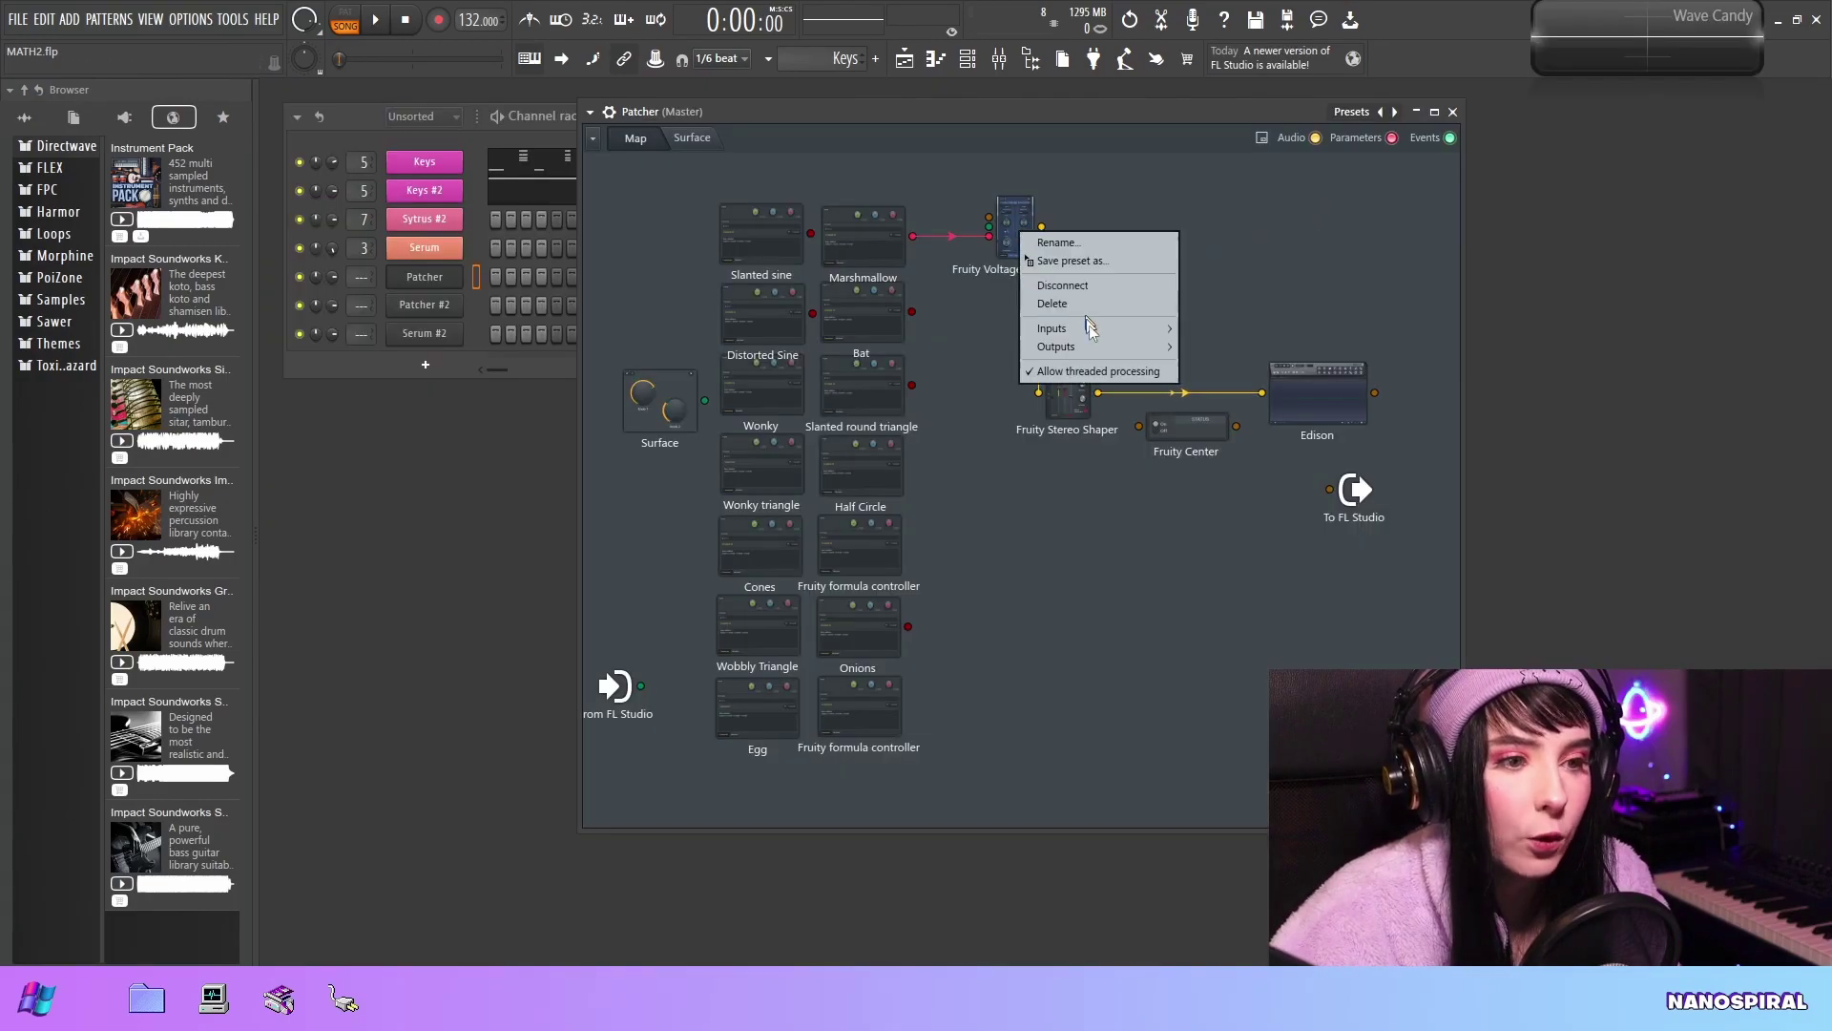
mouse_move(1091, 332)
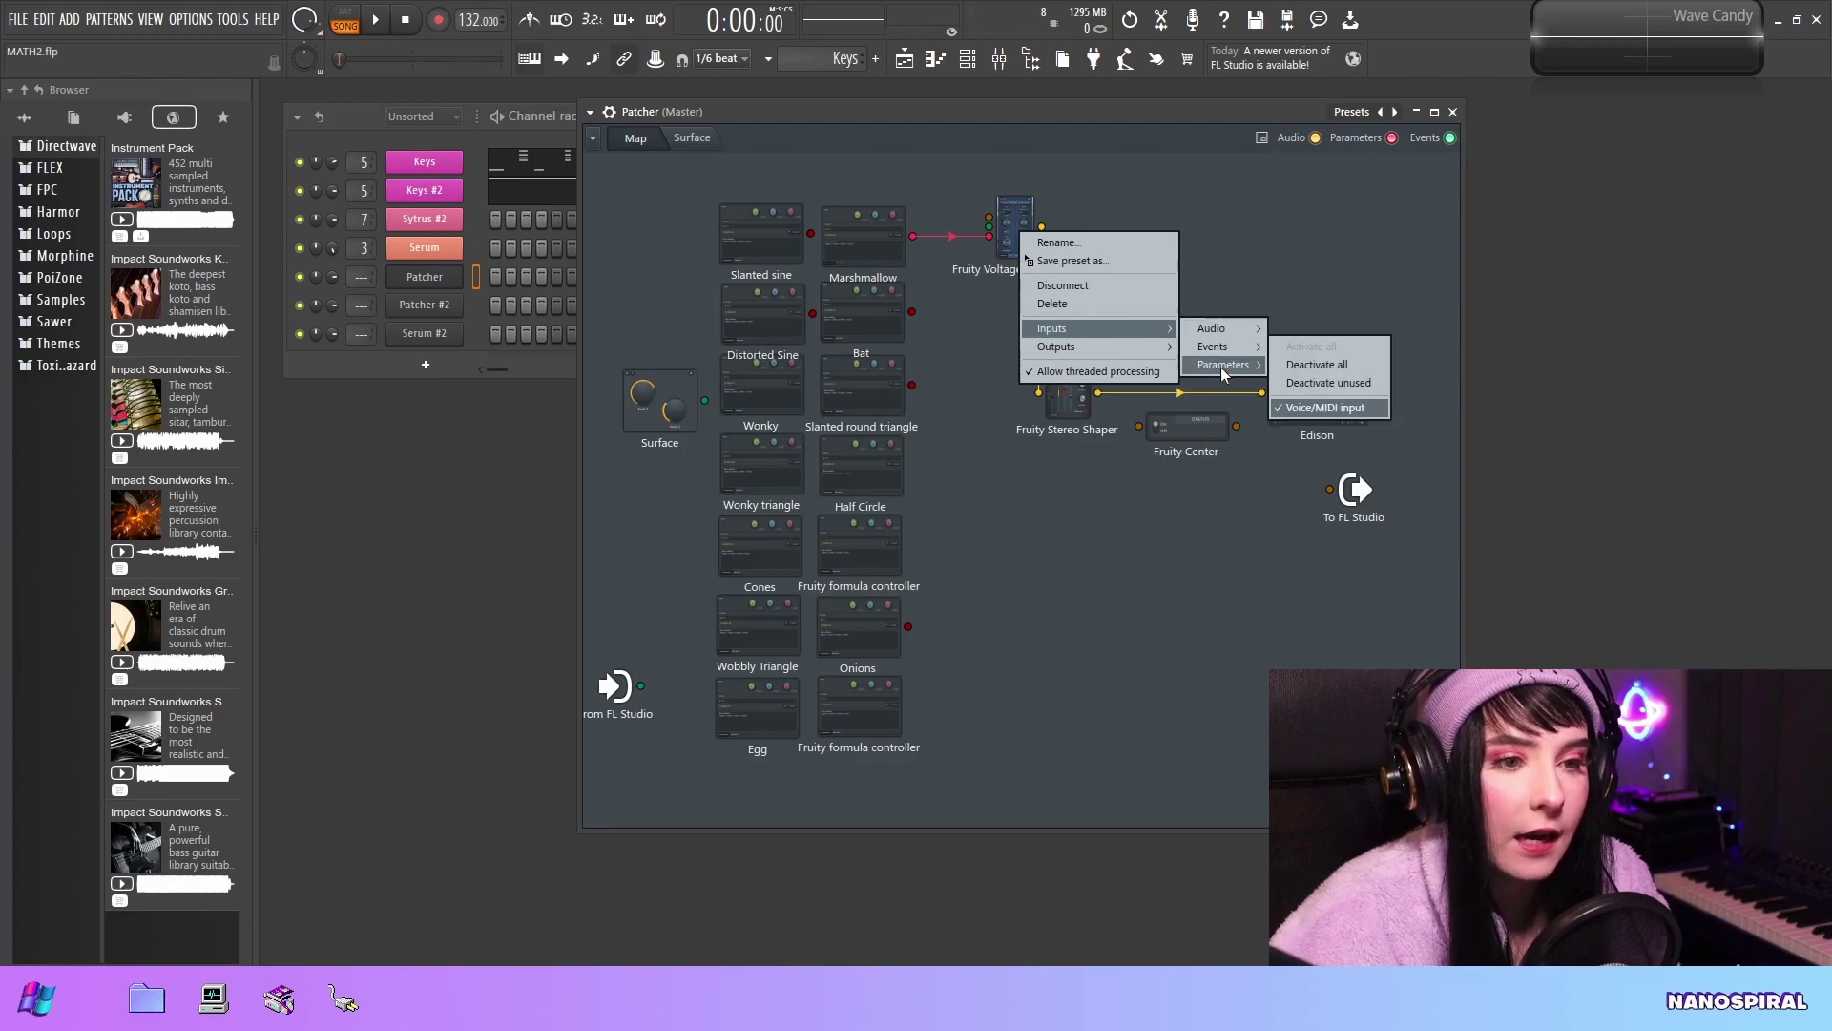
mouse_move(1222, 366)
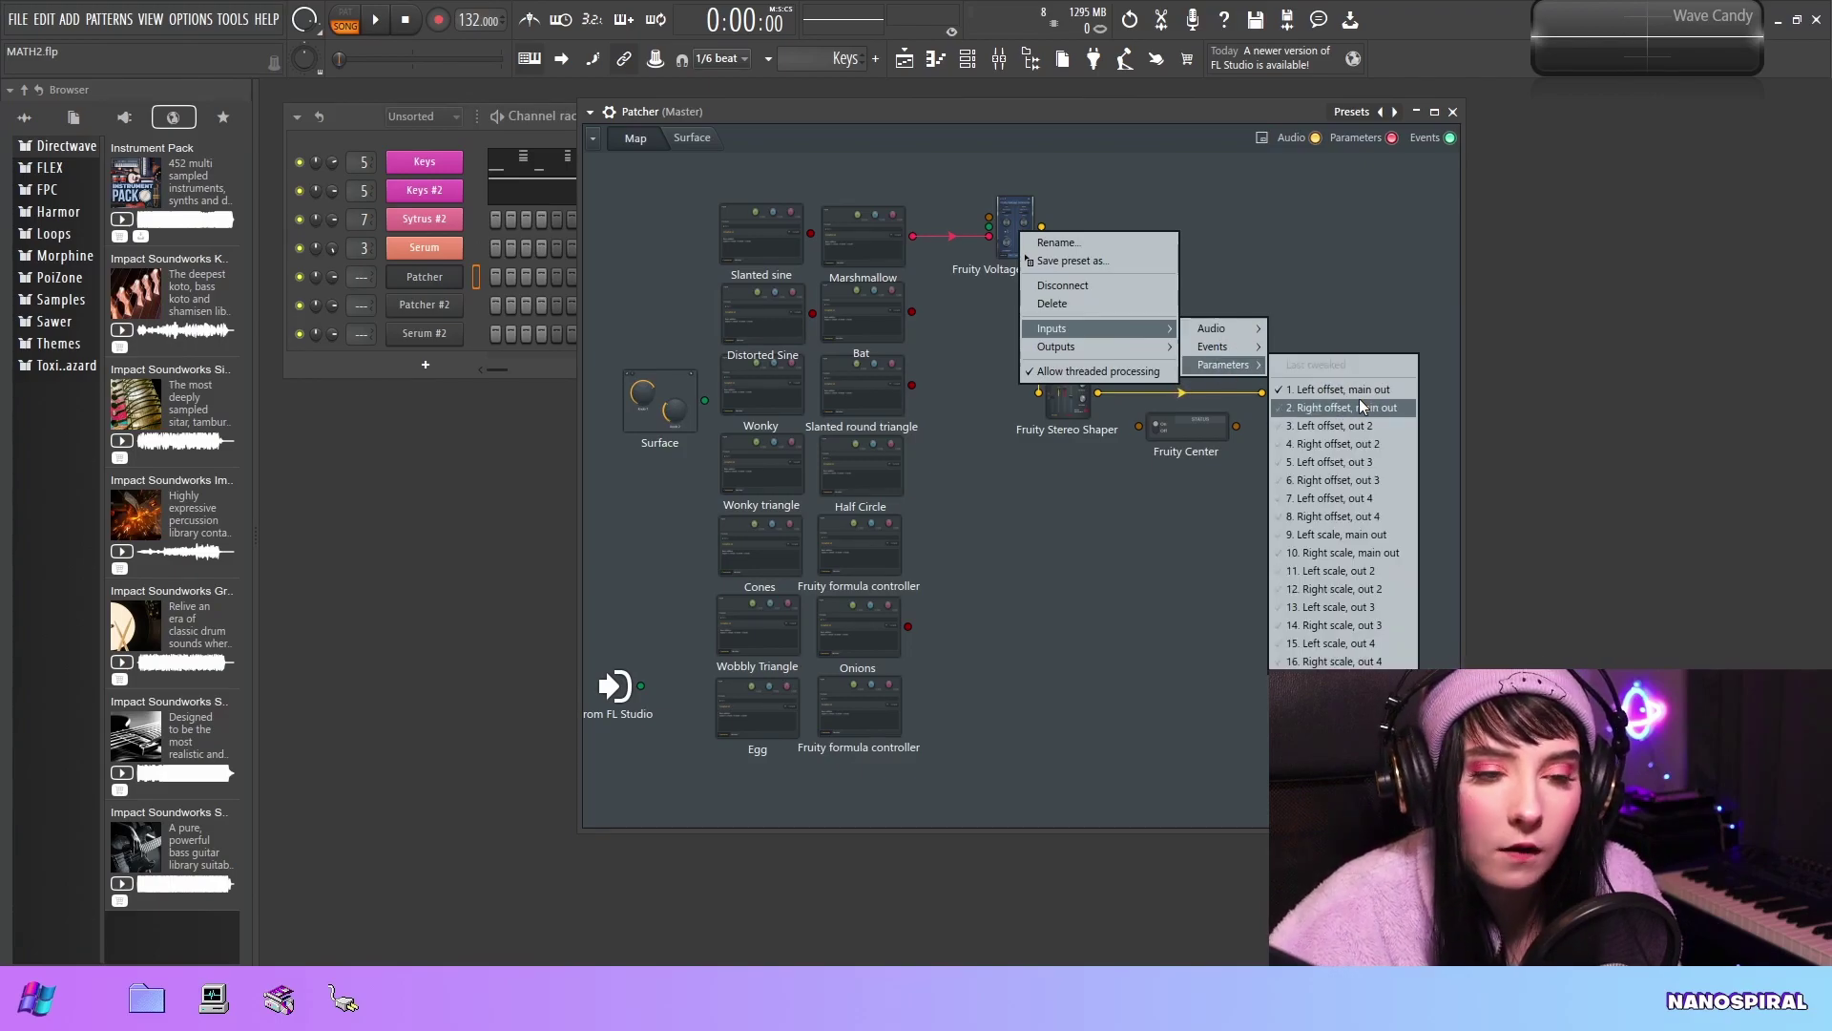
left_click(1359, 398)
- Play the song with Marshmallow open, then open Fruity Stereo Shaper and move its window down
left_click(387, 31)
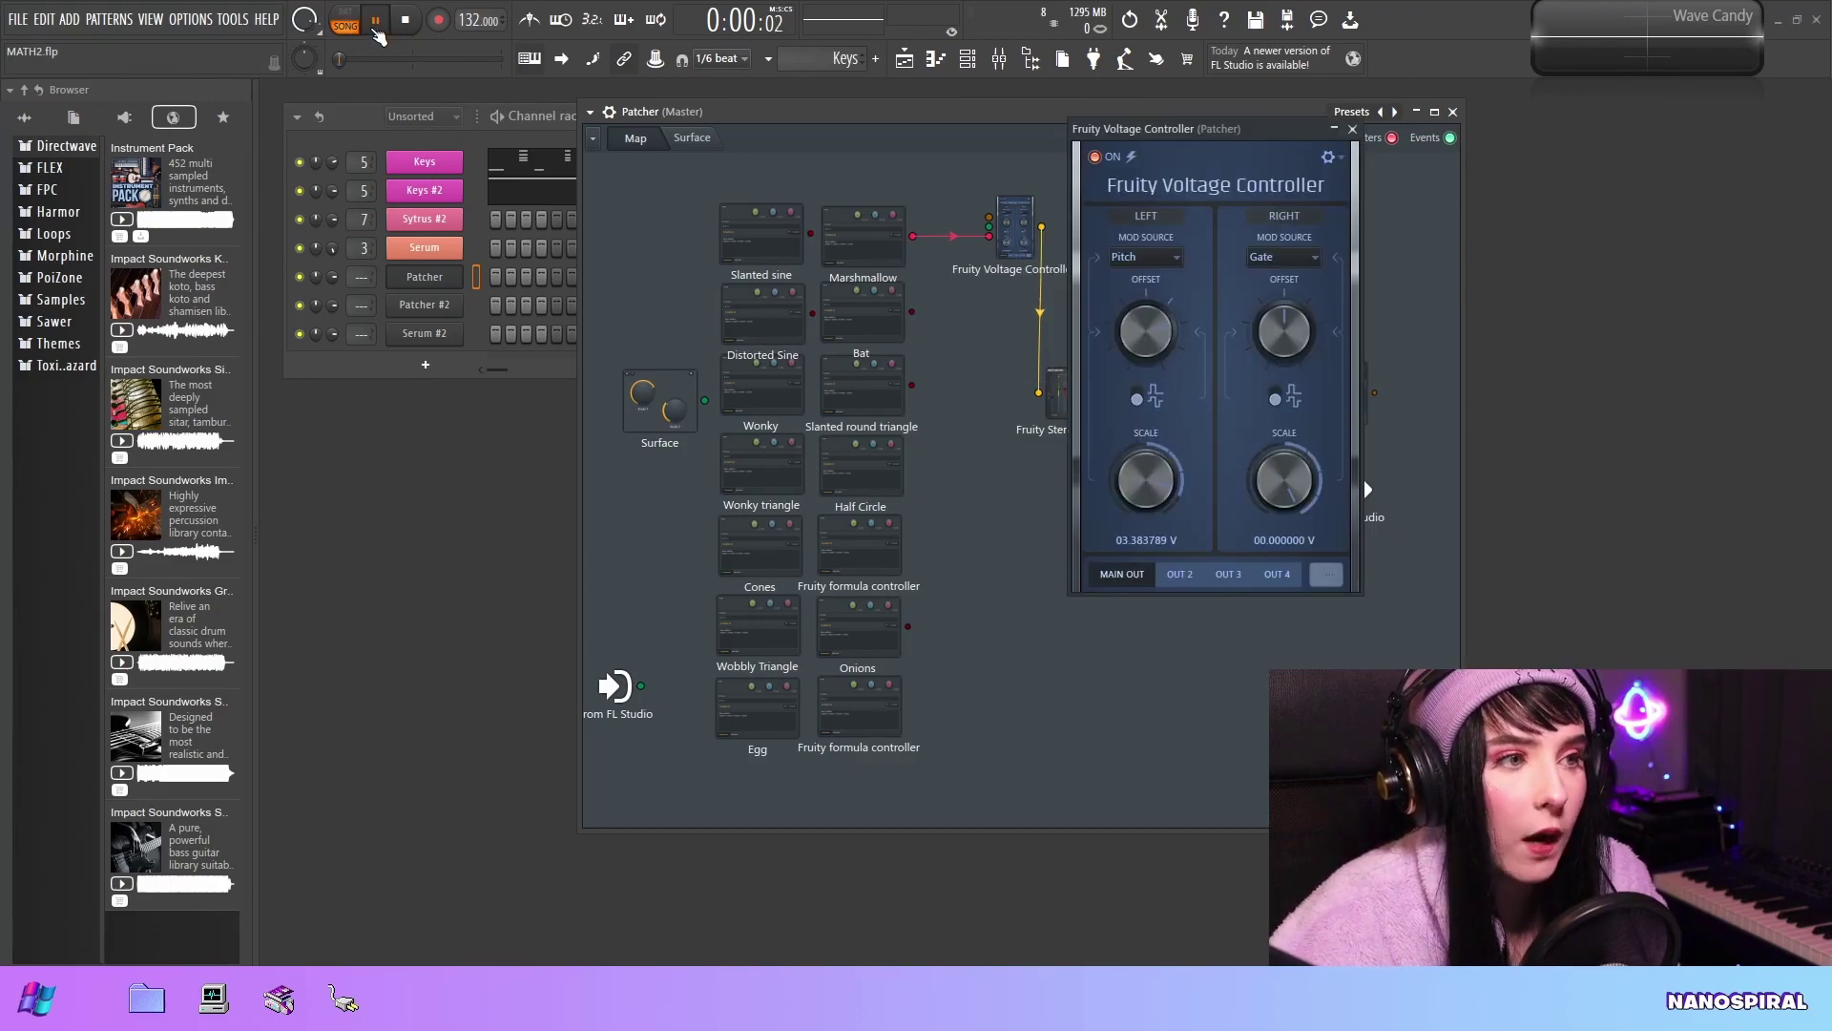
left_click(876, 254)
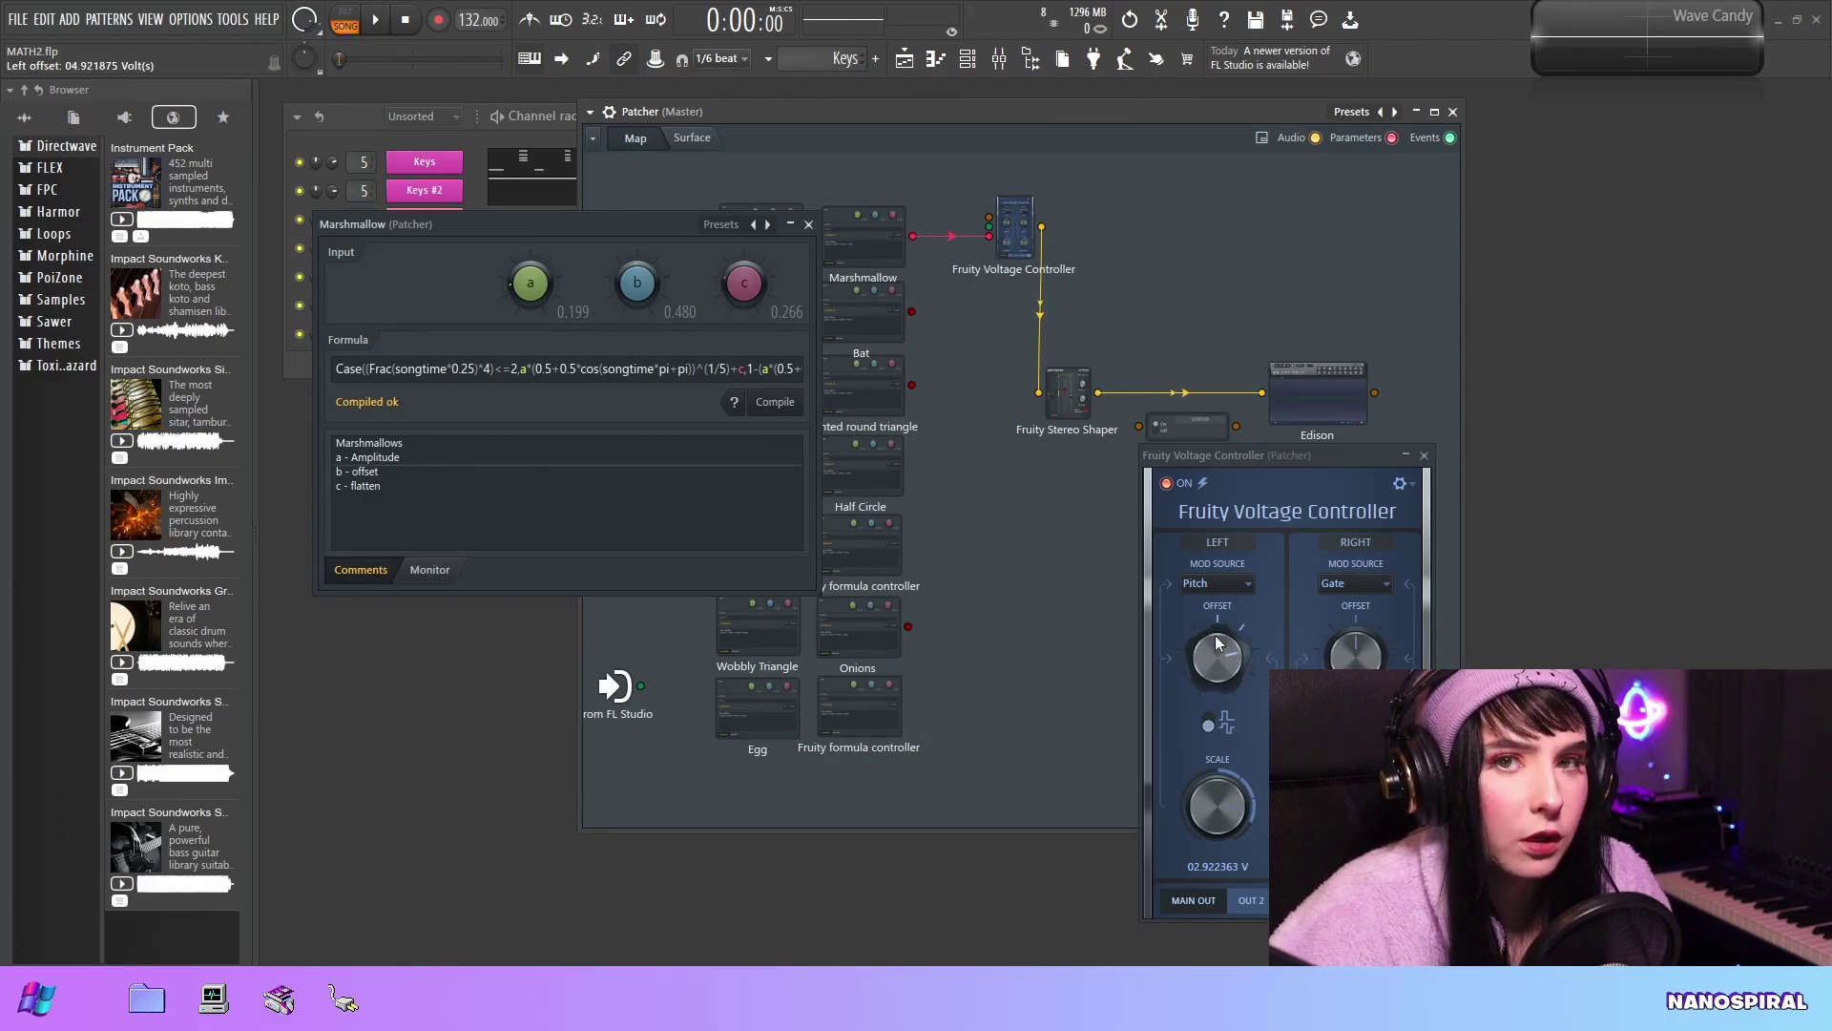
left_click(1068, 391)
left_click_drag(954, 355, 1324, 229)
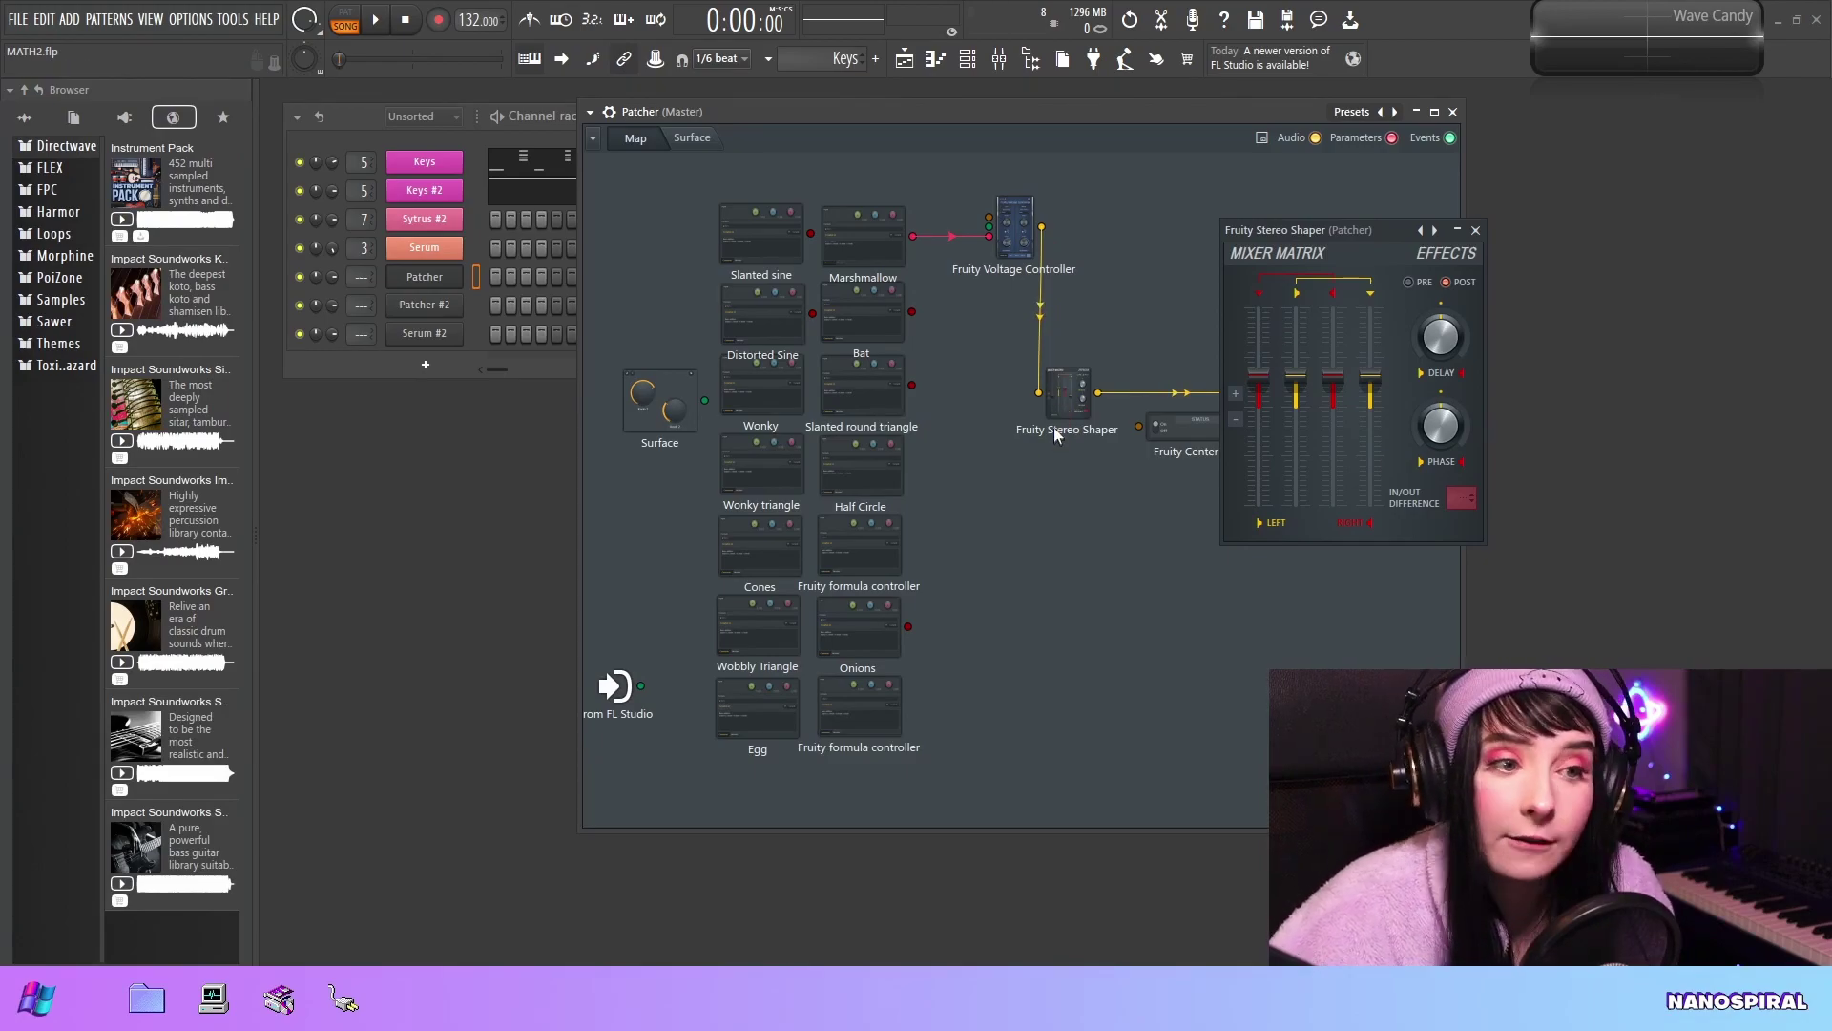
left_click_drag(1331, 229, 1110, 550)
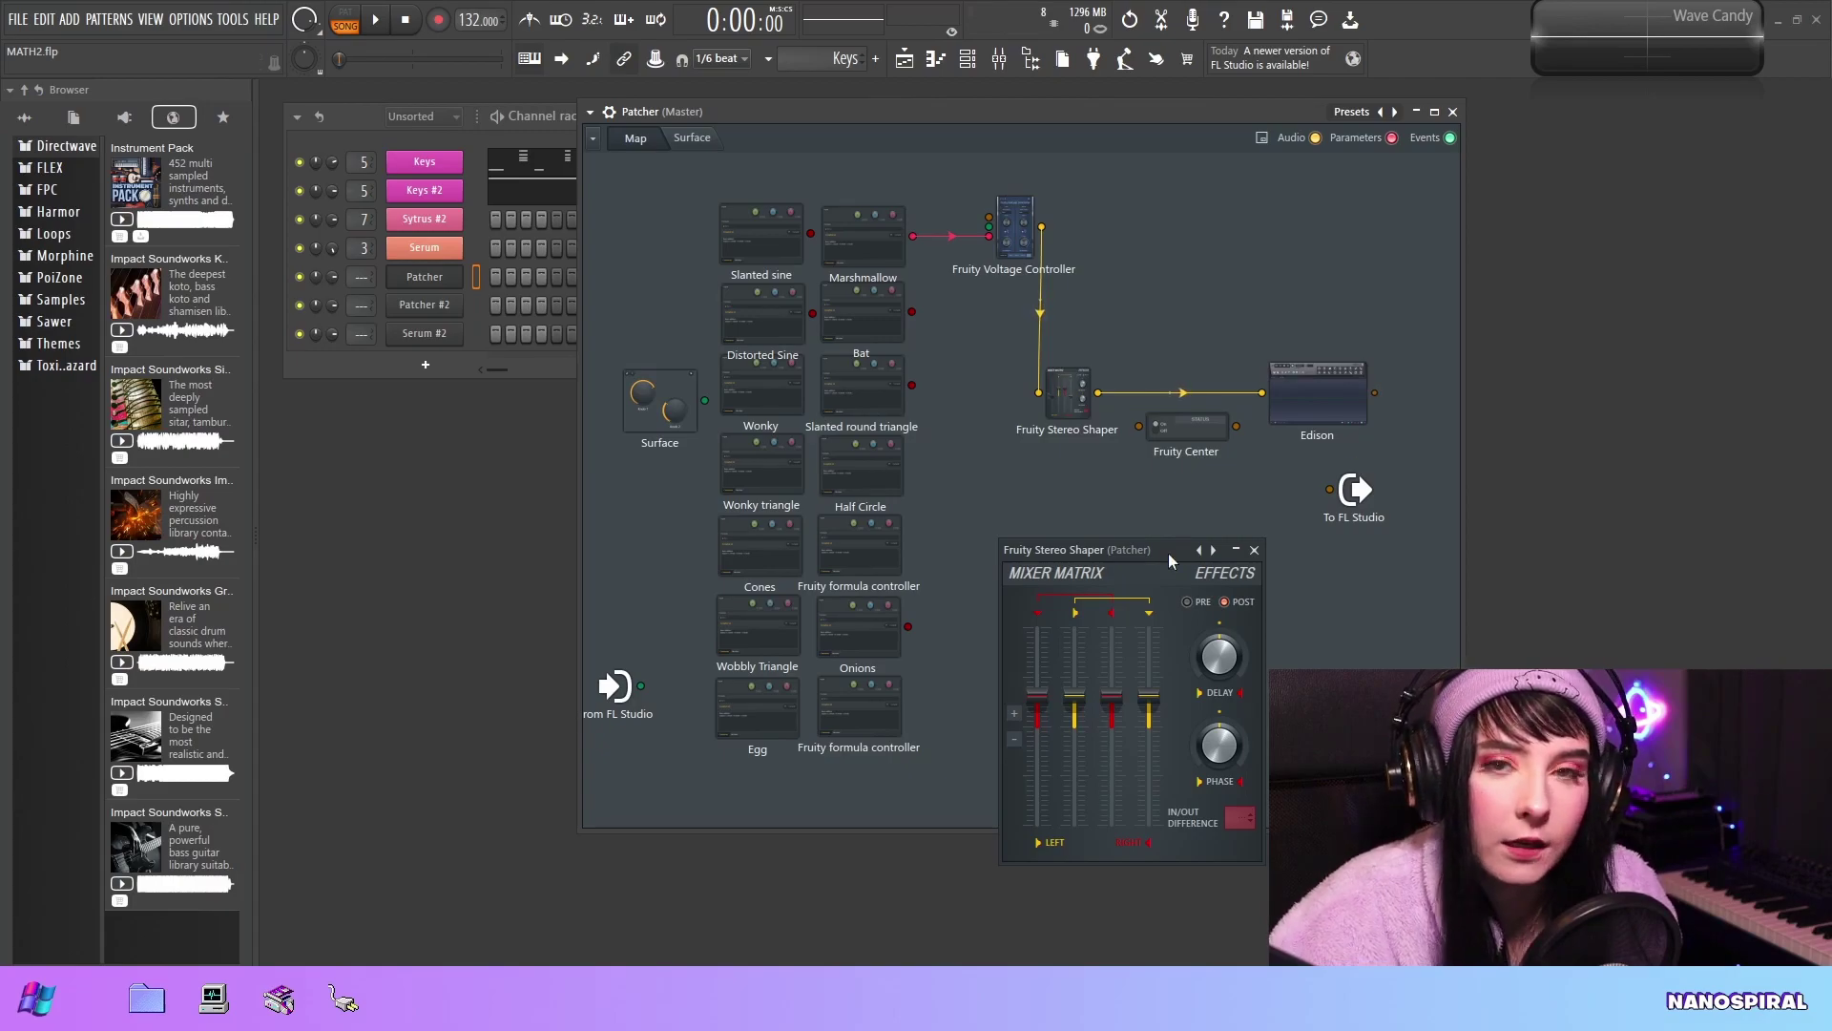
- Close Stereo Shaper and record the formula wave into a new Edison recording
left_click(1254, 549)
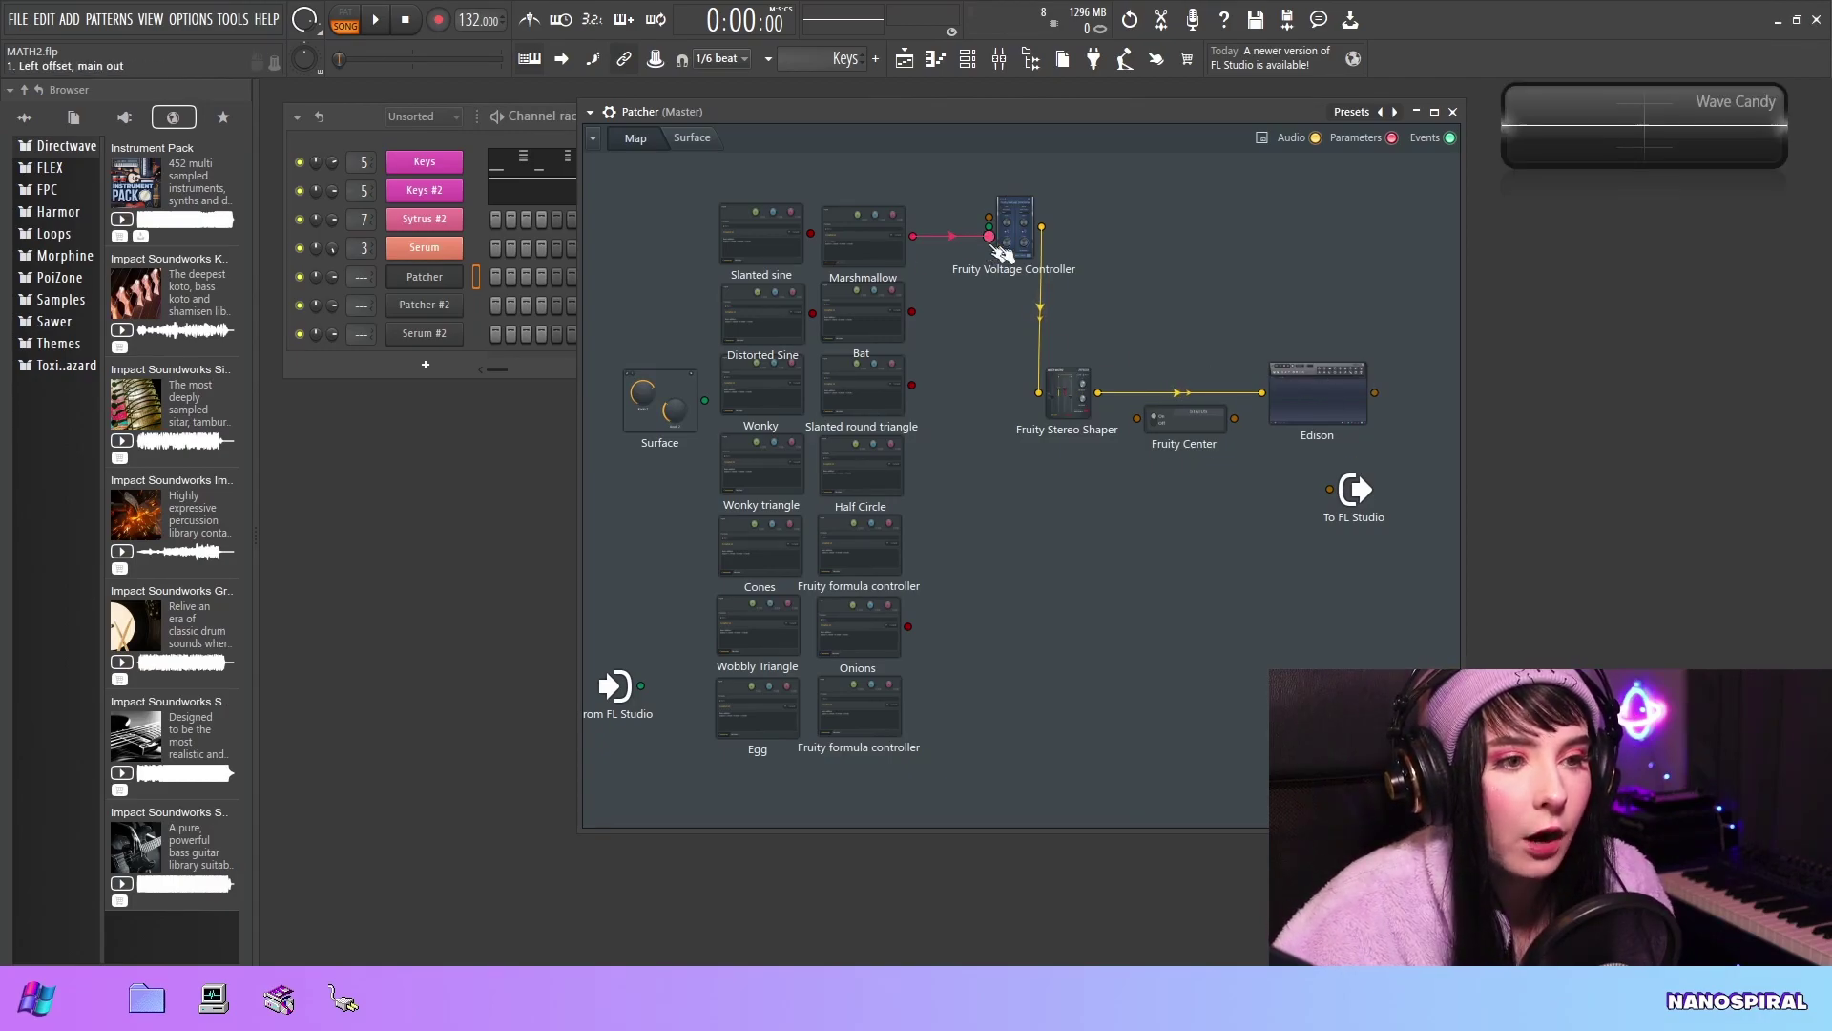
double_click(1326, 409)
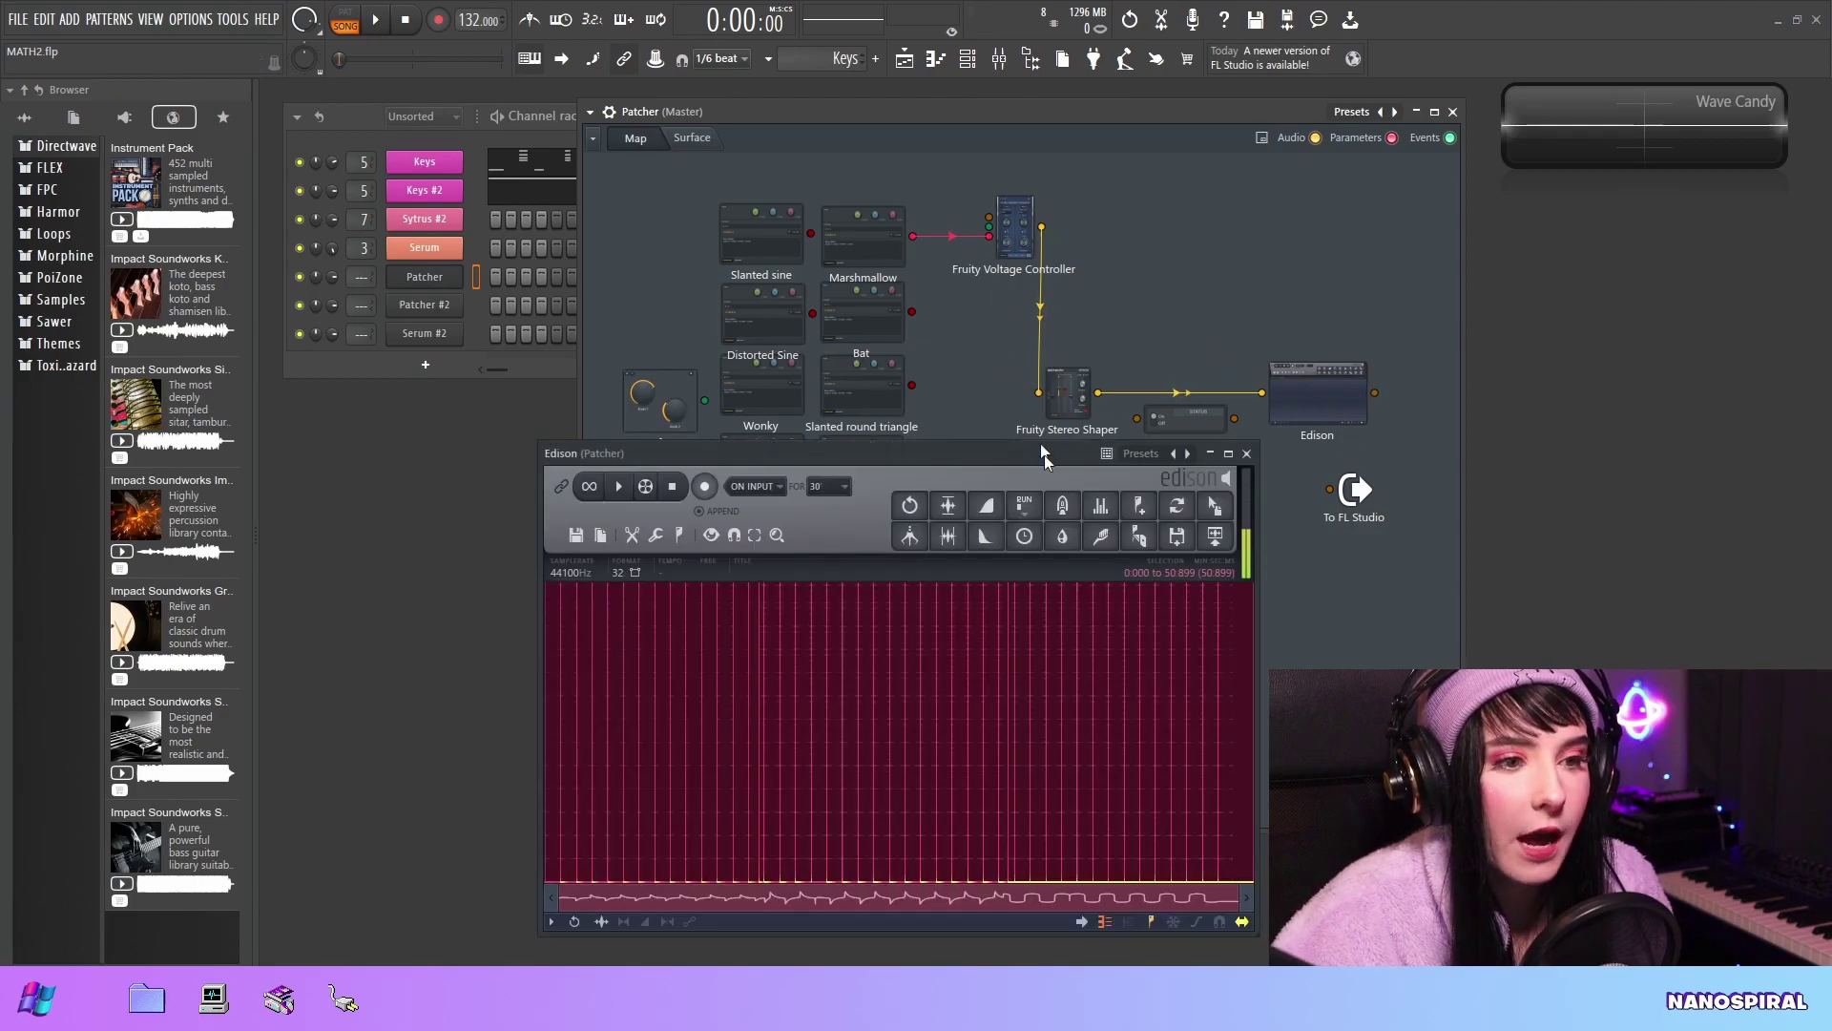
left_click_drag(1044, 454, 1229, 197)
left_click(754, 274)
left_click(770, 303)
key("space")
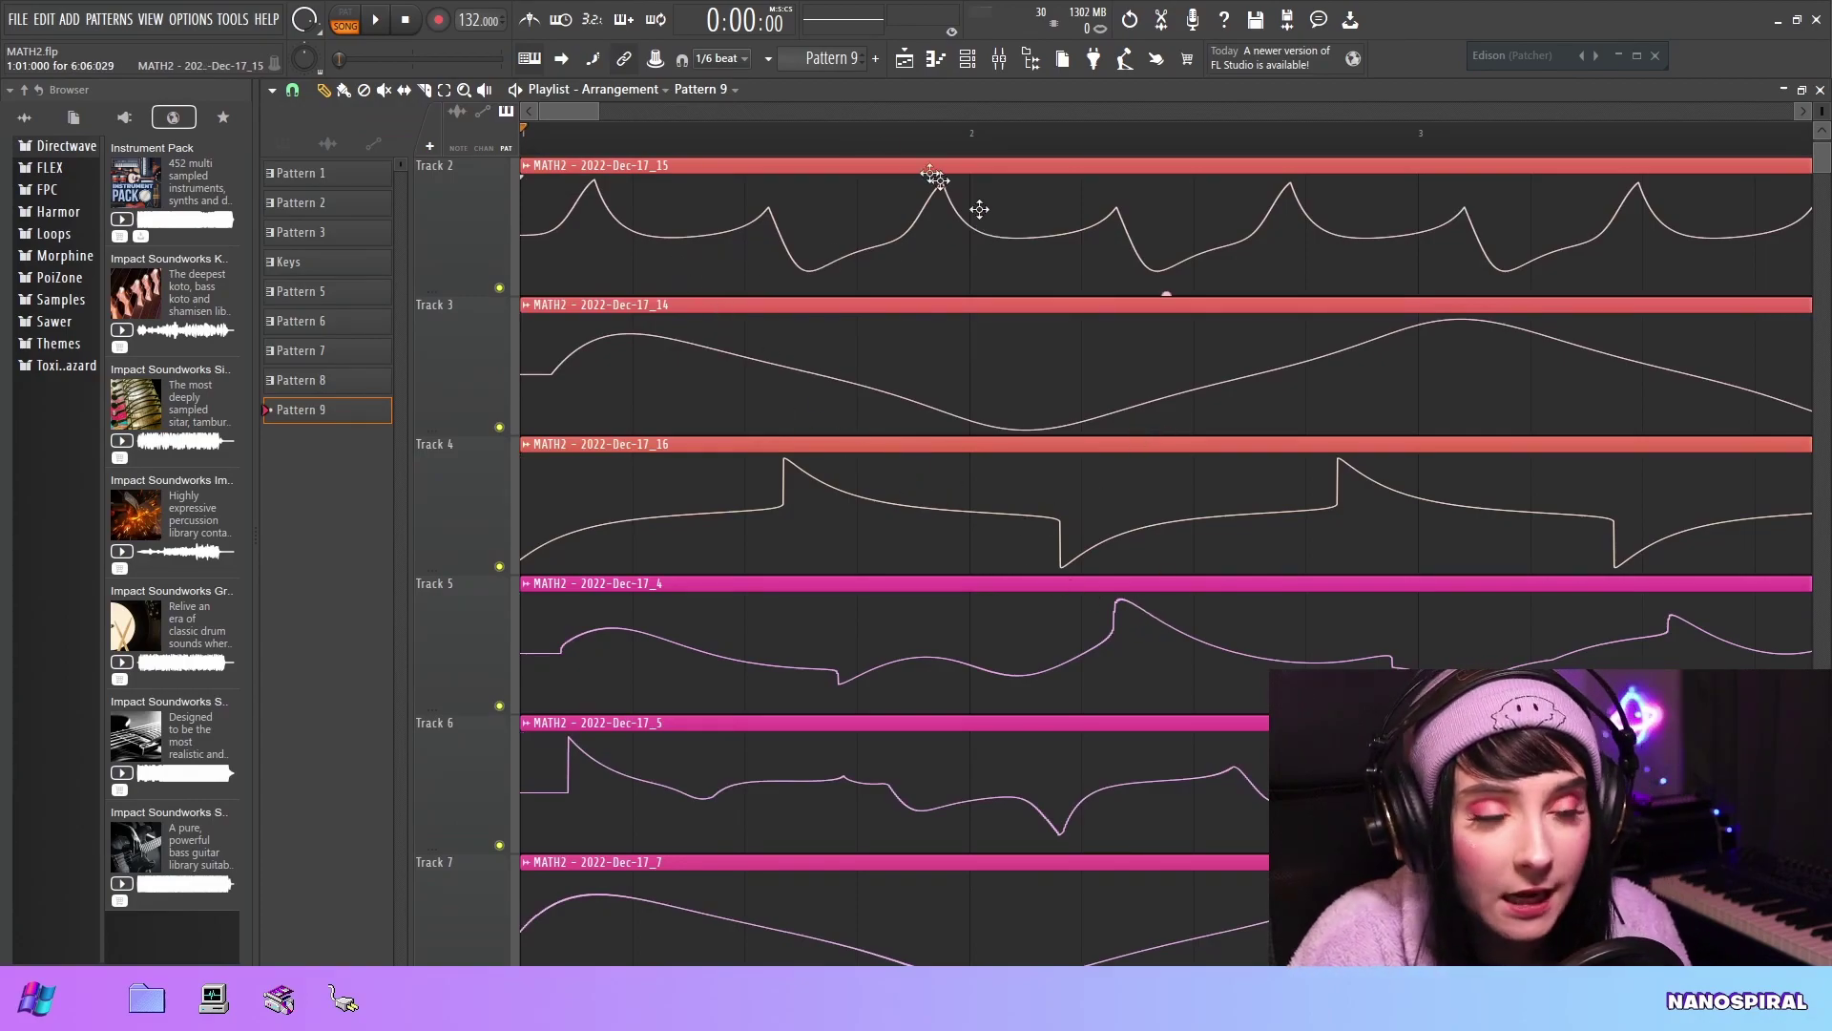
- Split the Track 8 clip at bar 2 and bring the Edison window back up
scroll(997, 584, "down", 3)
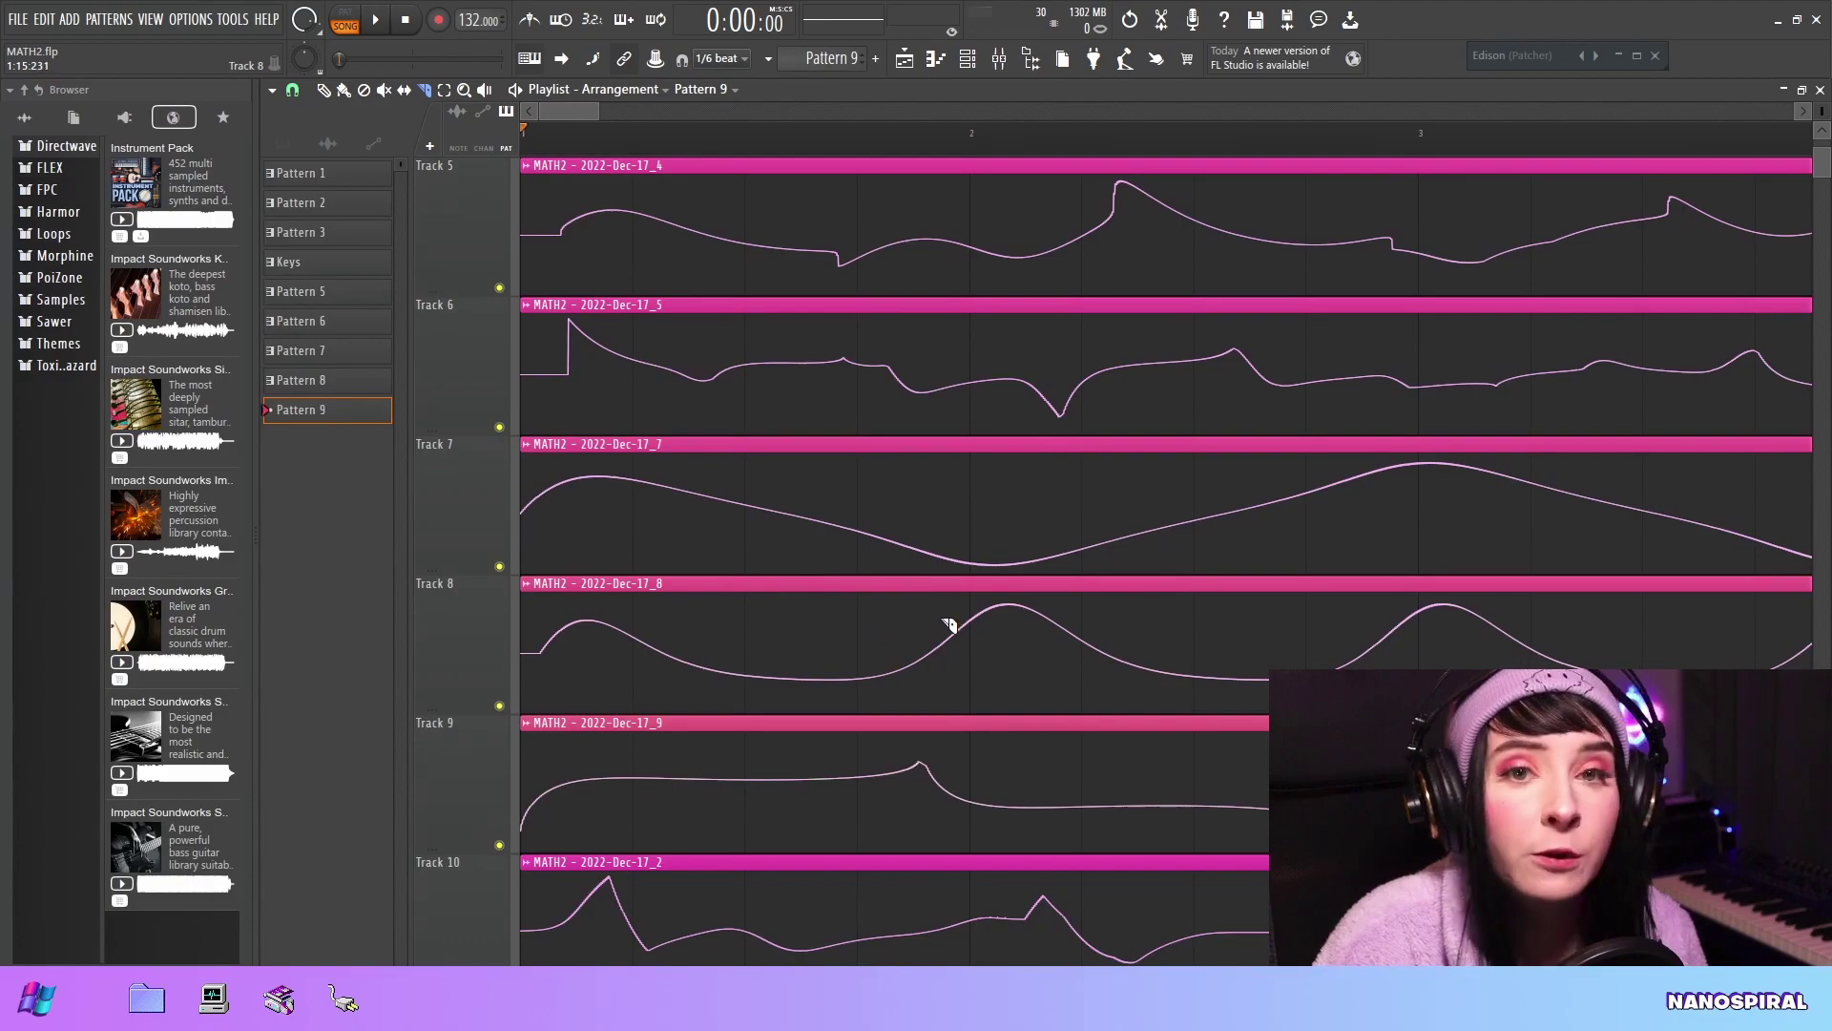
left_click_drag(1021, 590, 1010, 689)
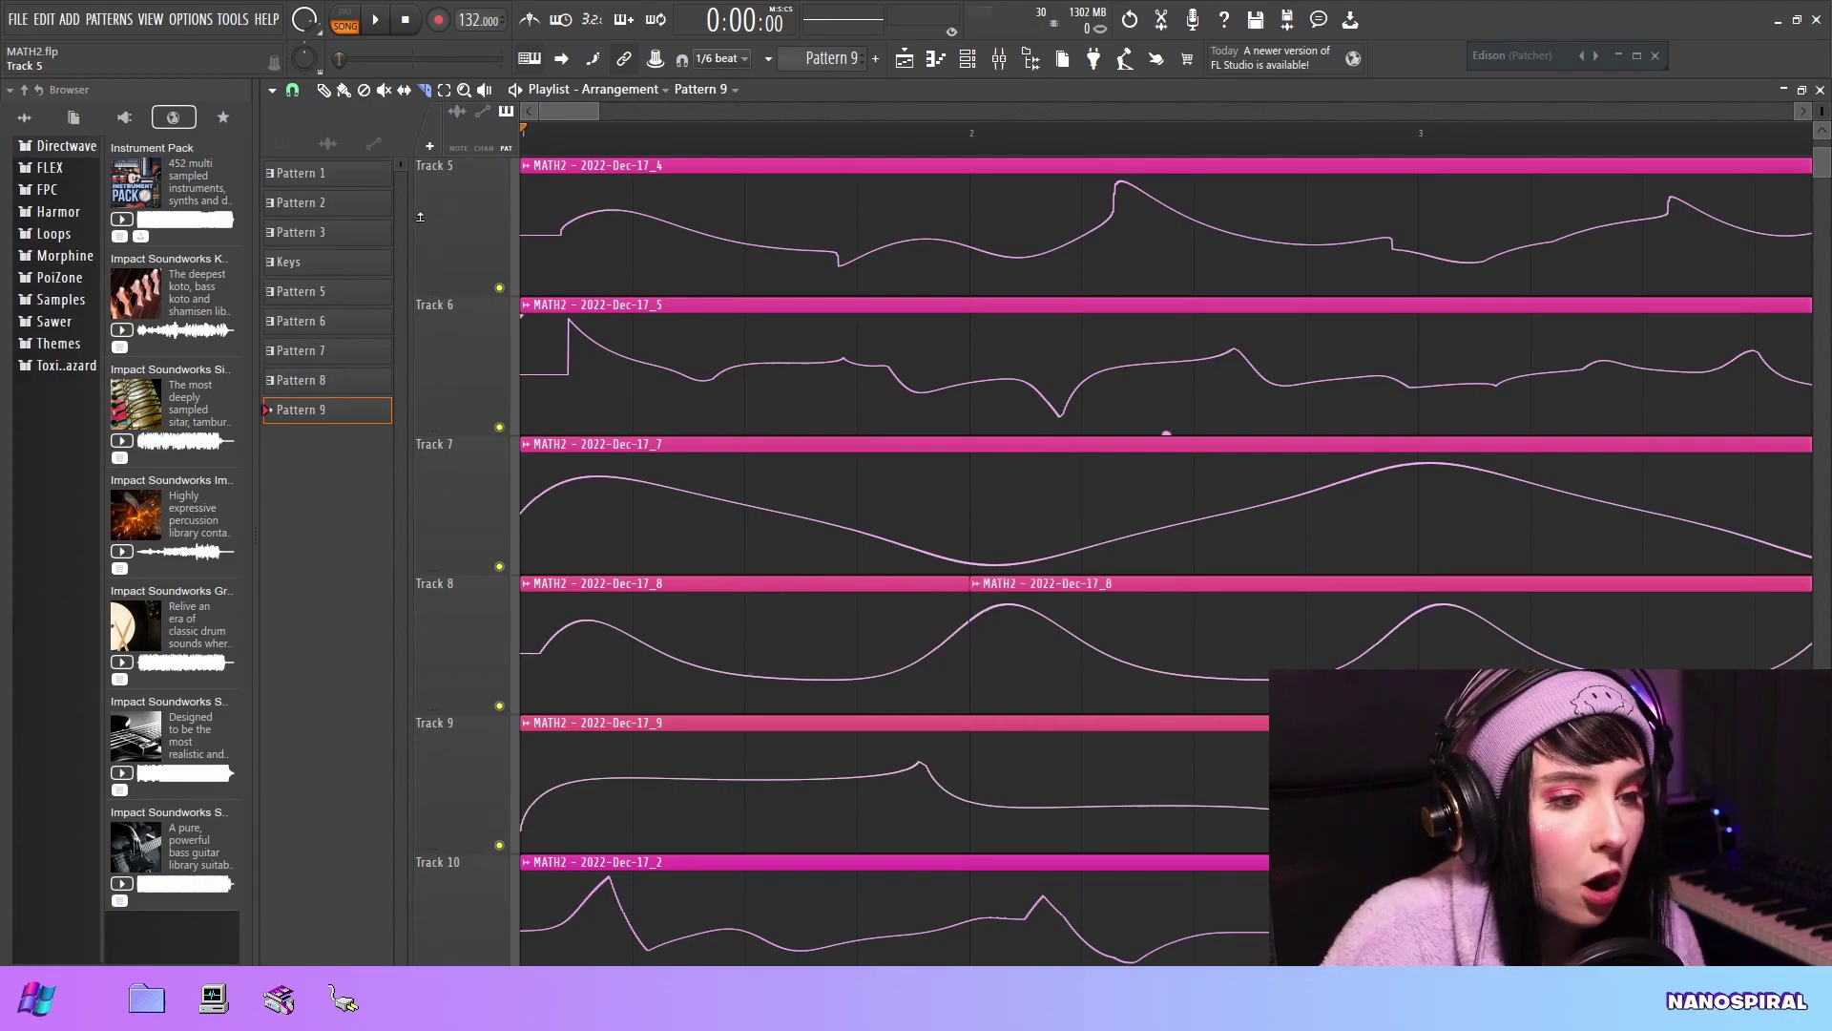
left_click(271, 91)
left_click(305, 257)
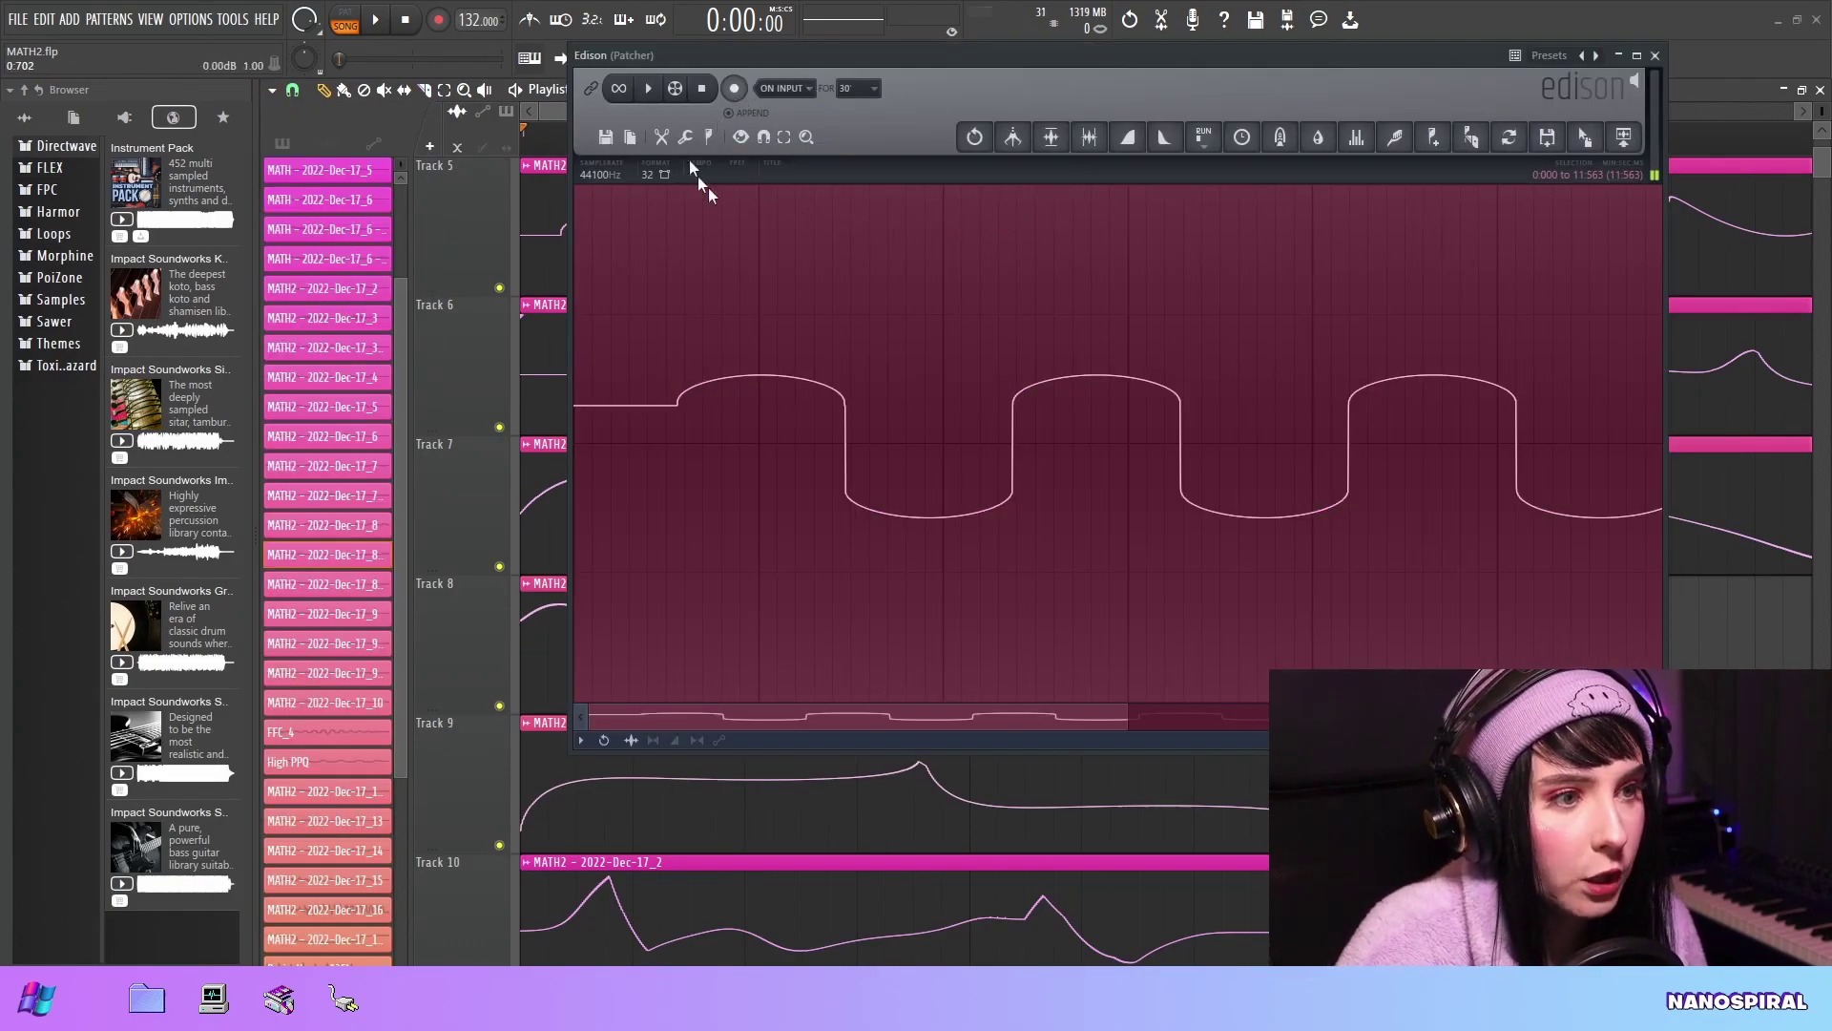
- Auto-slice the recording at Medium, keep a single 1.817 s cycle, and return to the playlist
left_click(712, 134)
mouse_move(773, 369)
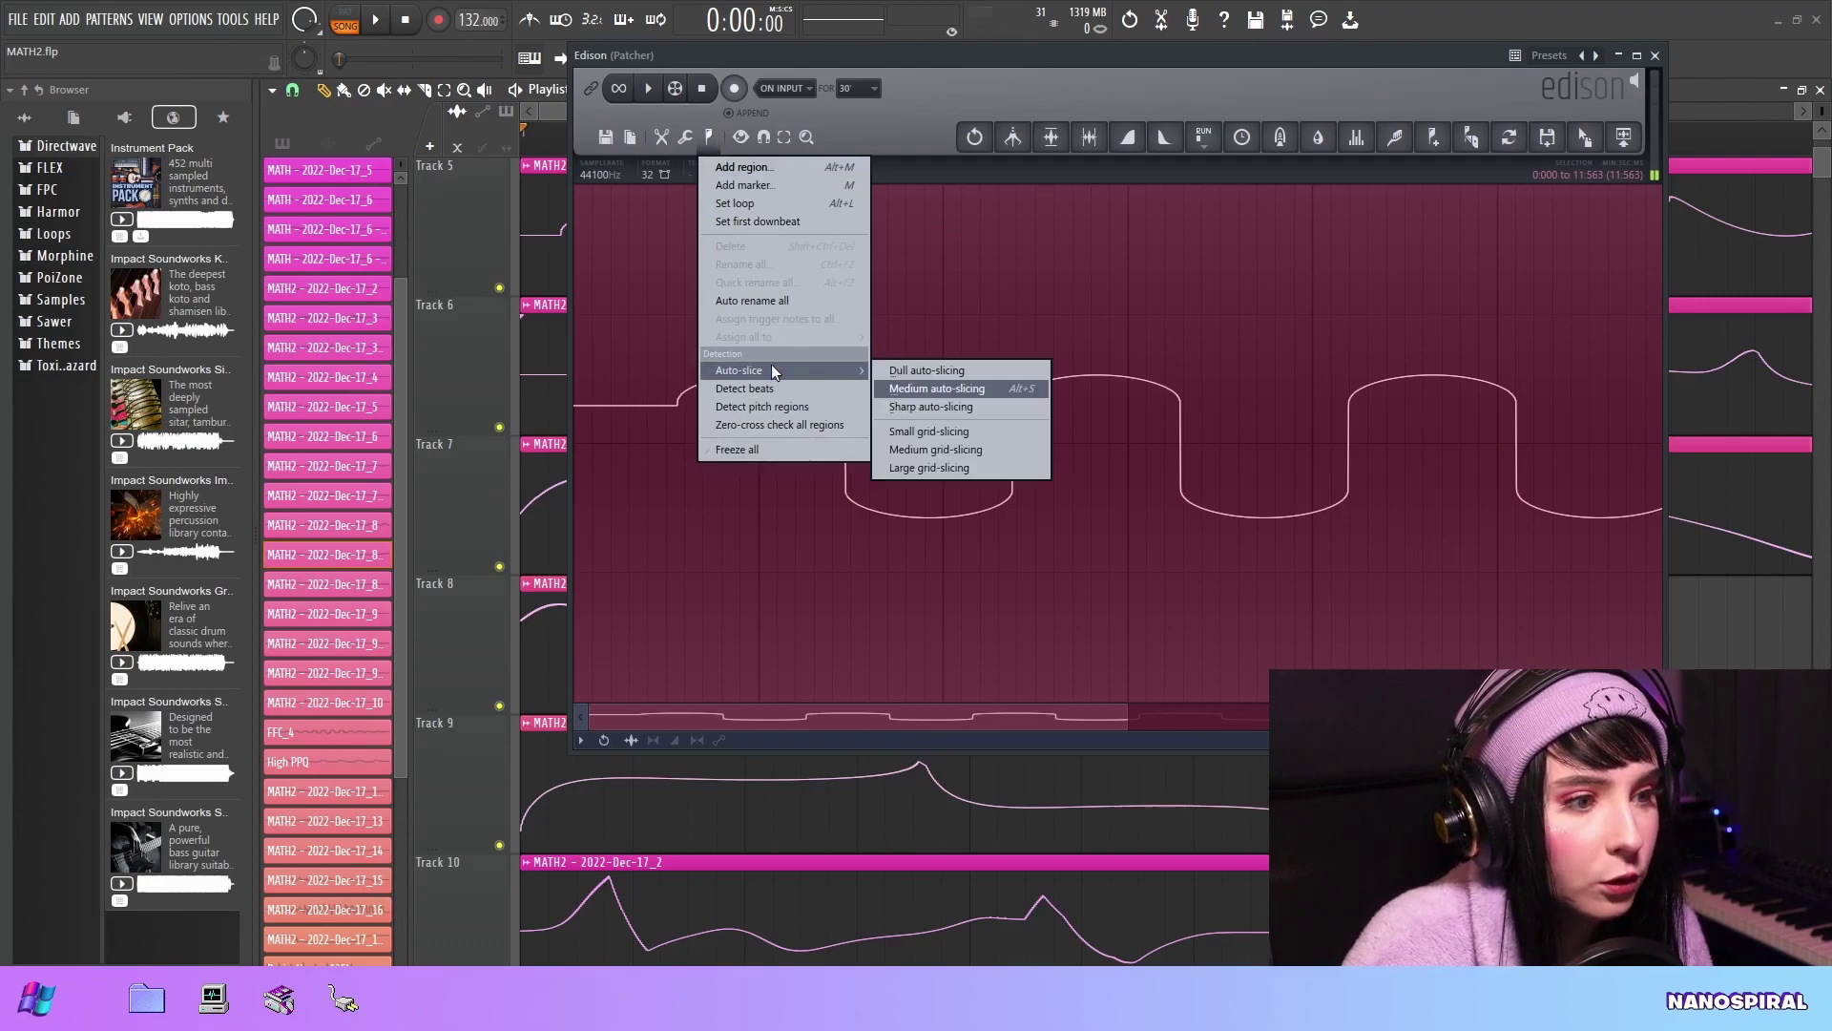
left_click(953, 374)
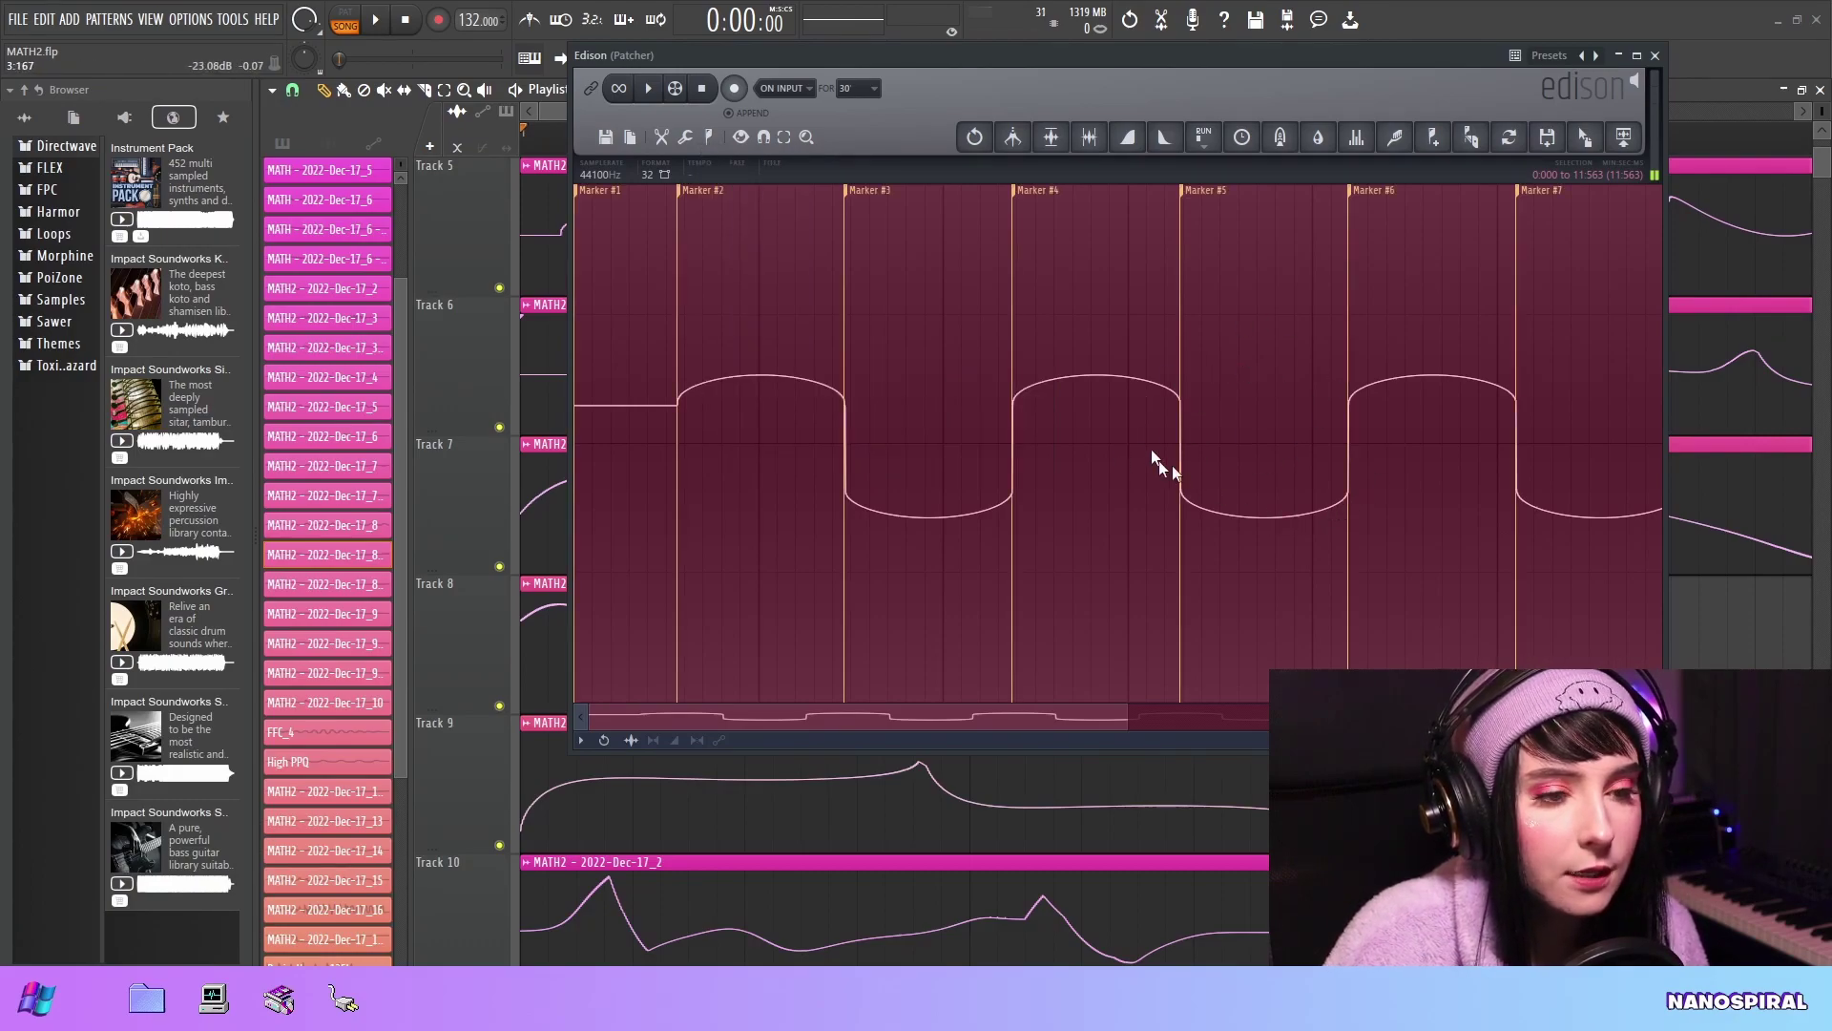
left_click(1013, 398)
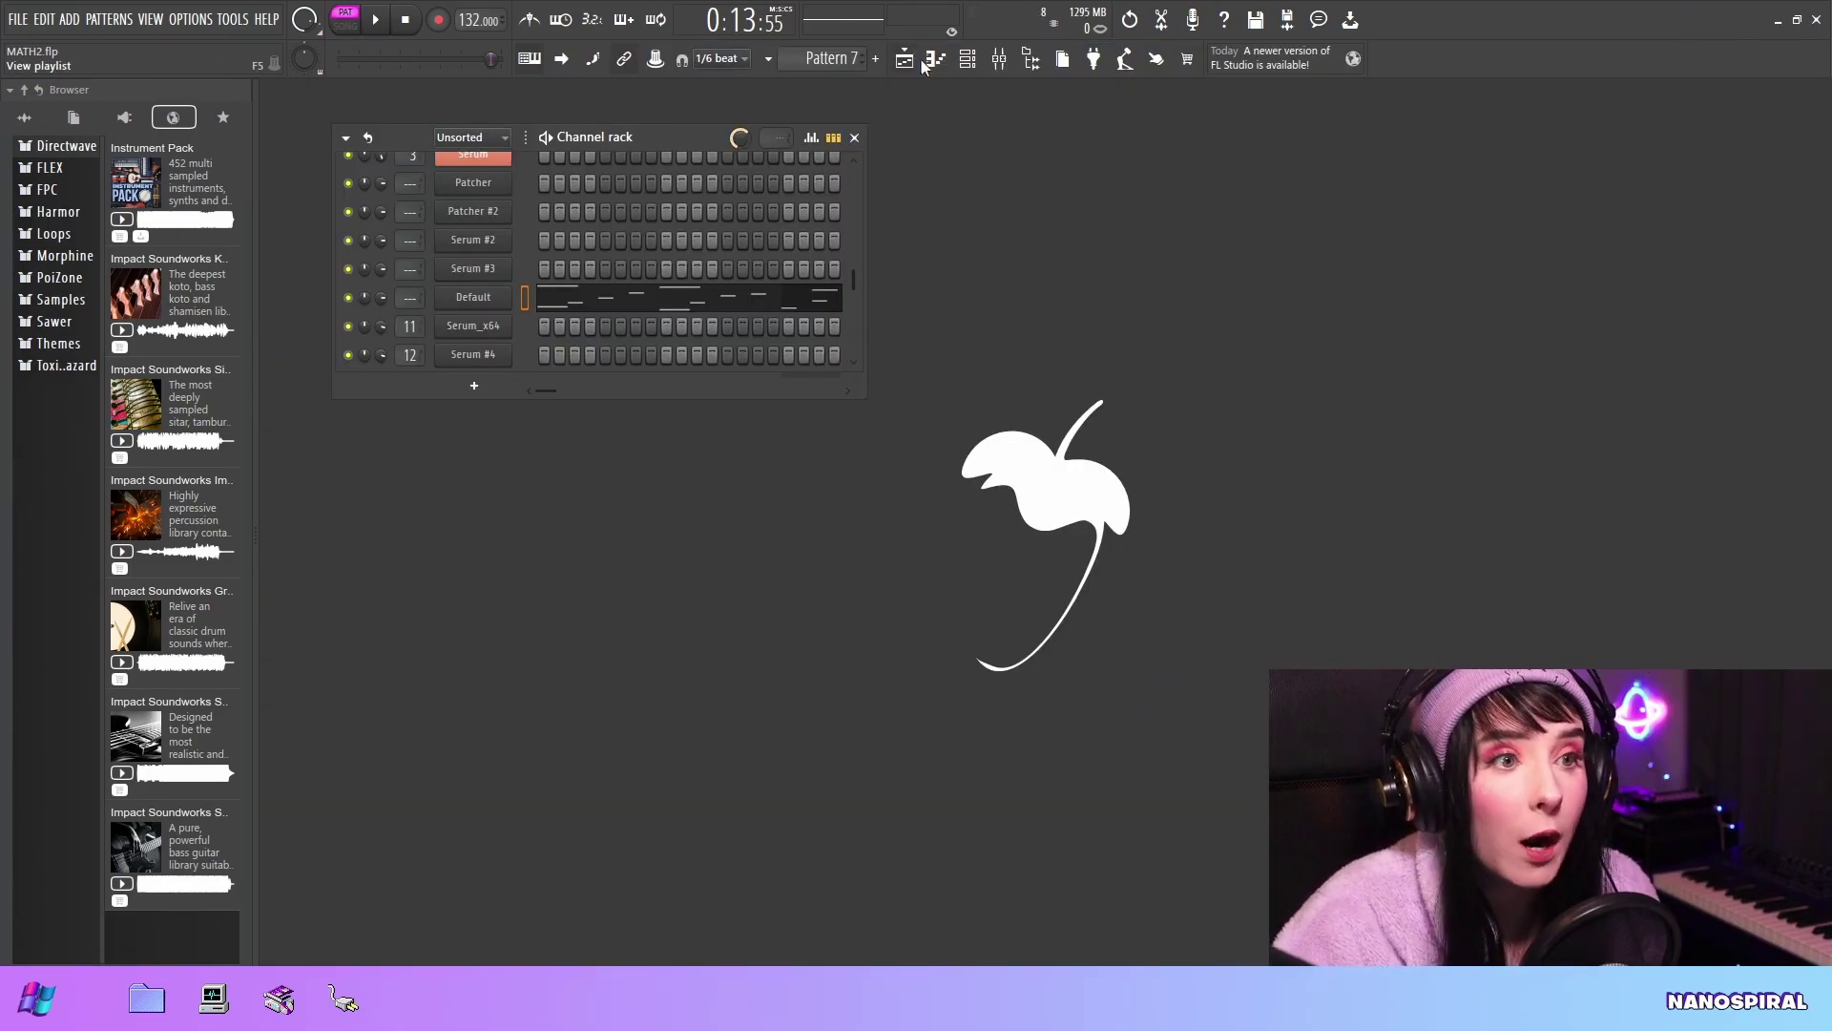
left_click(907, 61)
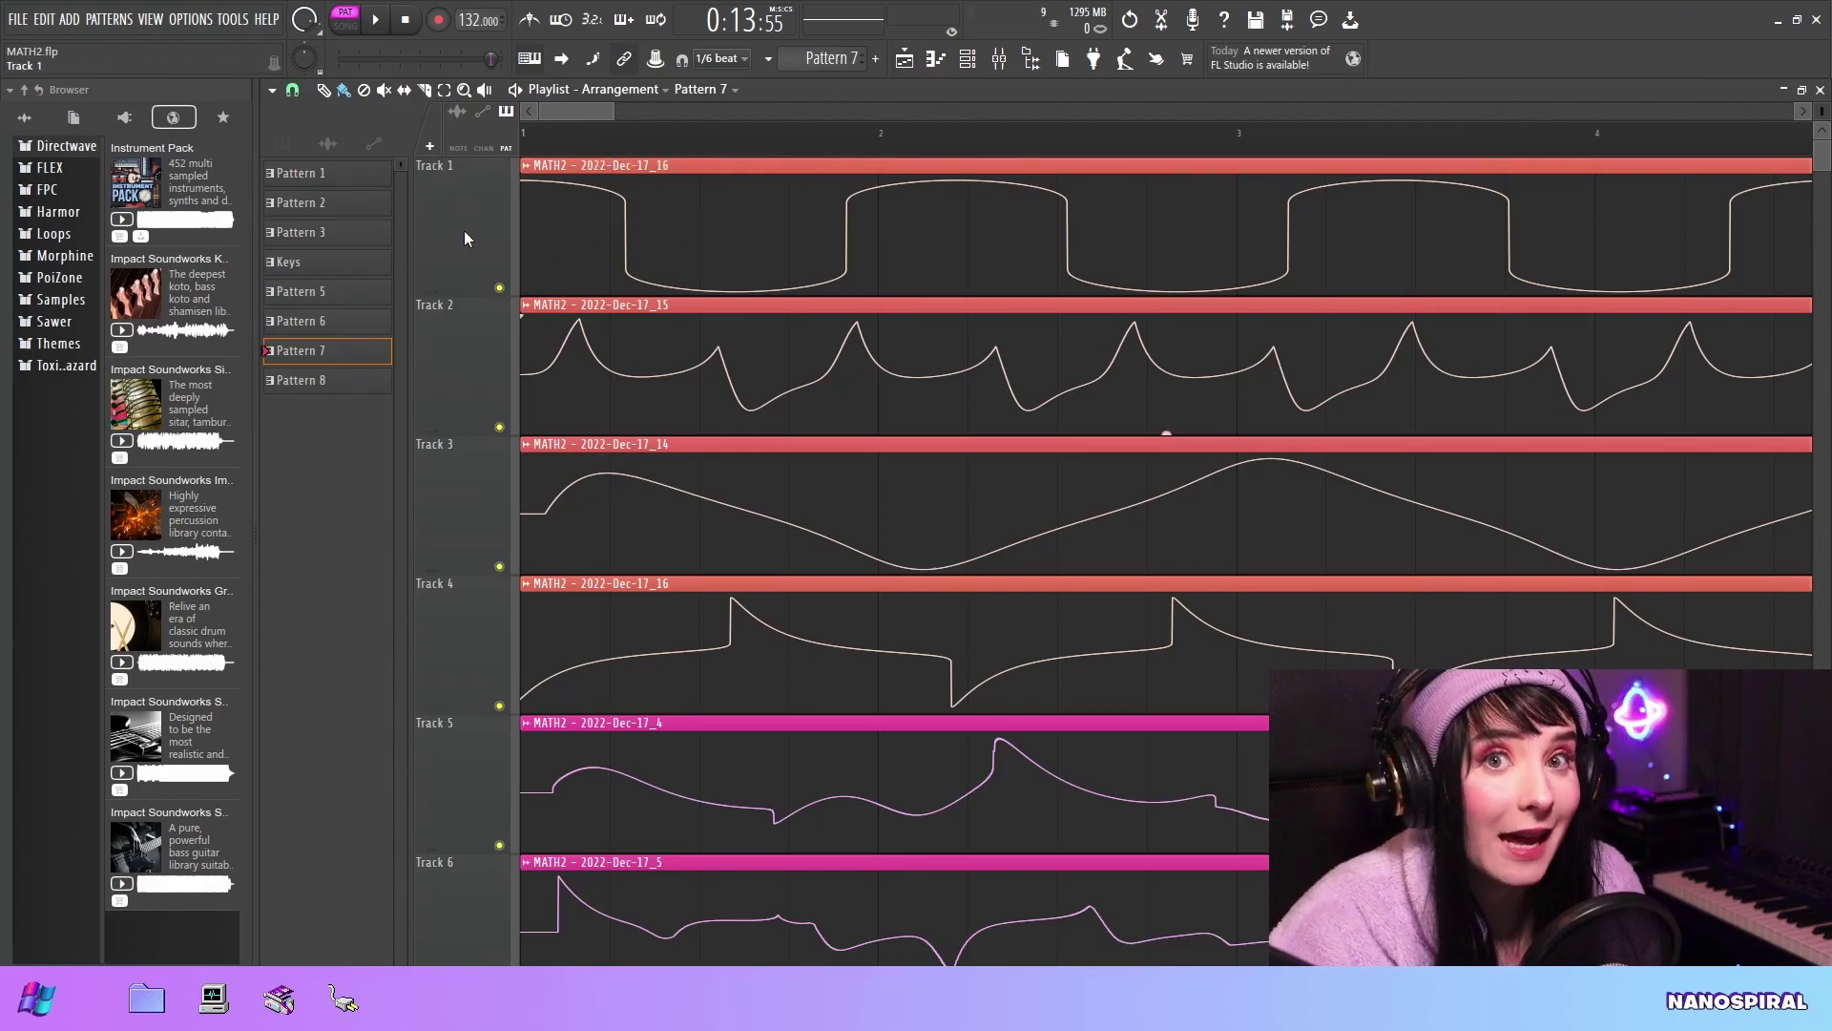
- Open Project settings with F10 and expand the Timebase (PPQ) dropdown
key("F10")
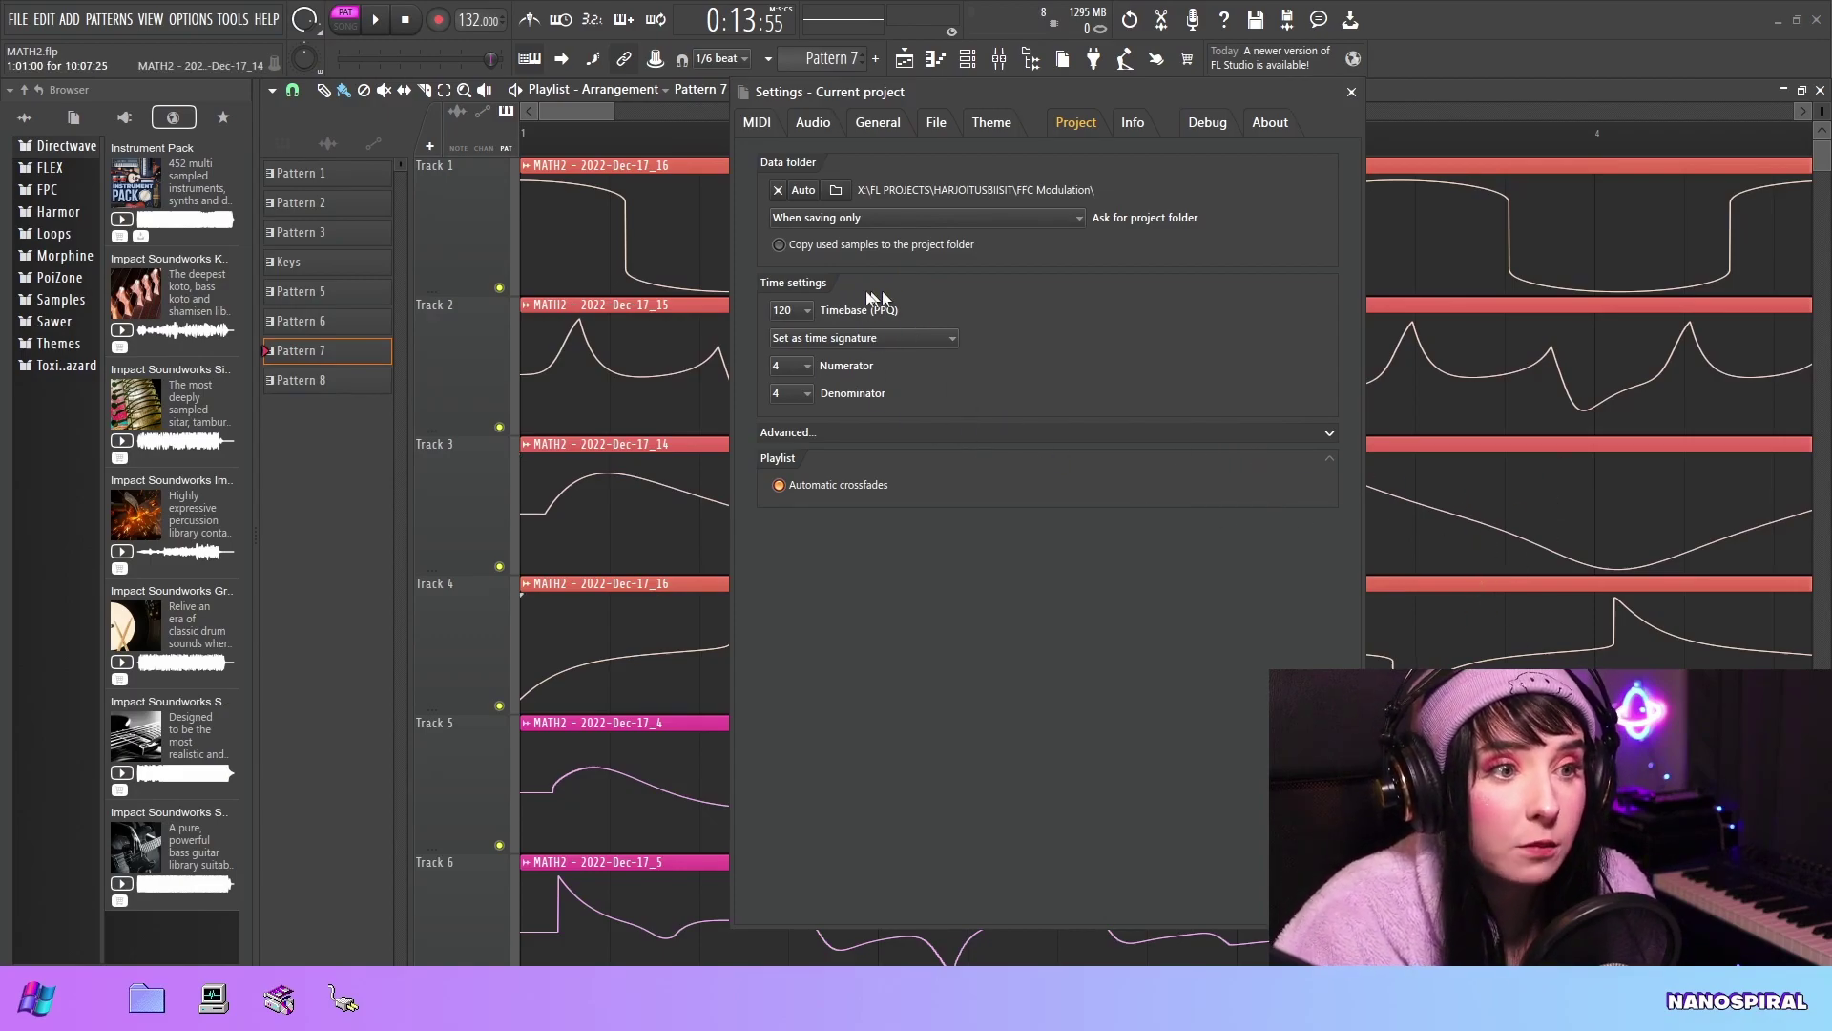
left_click(801, 311)
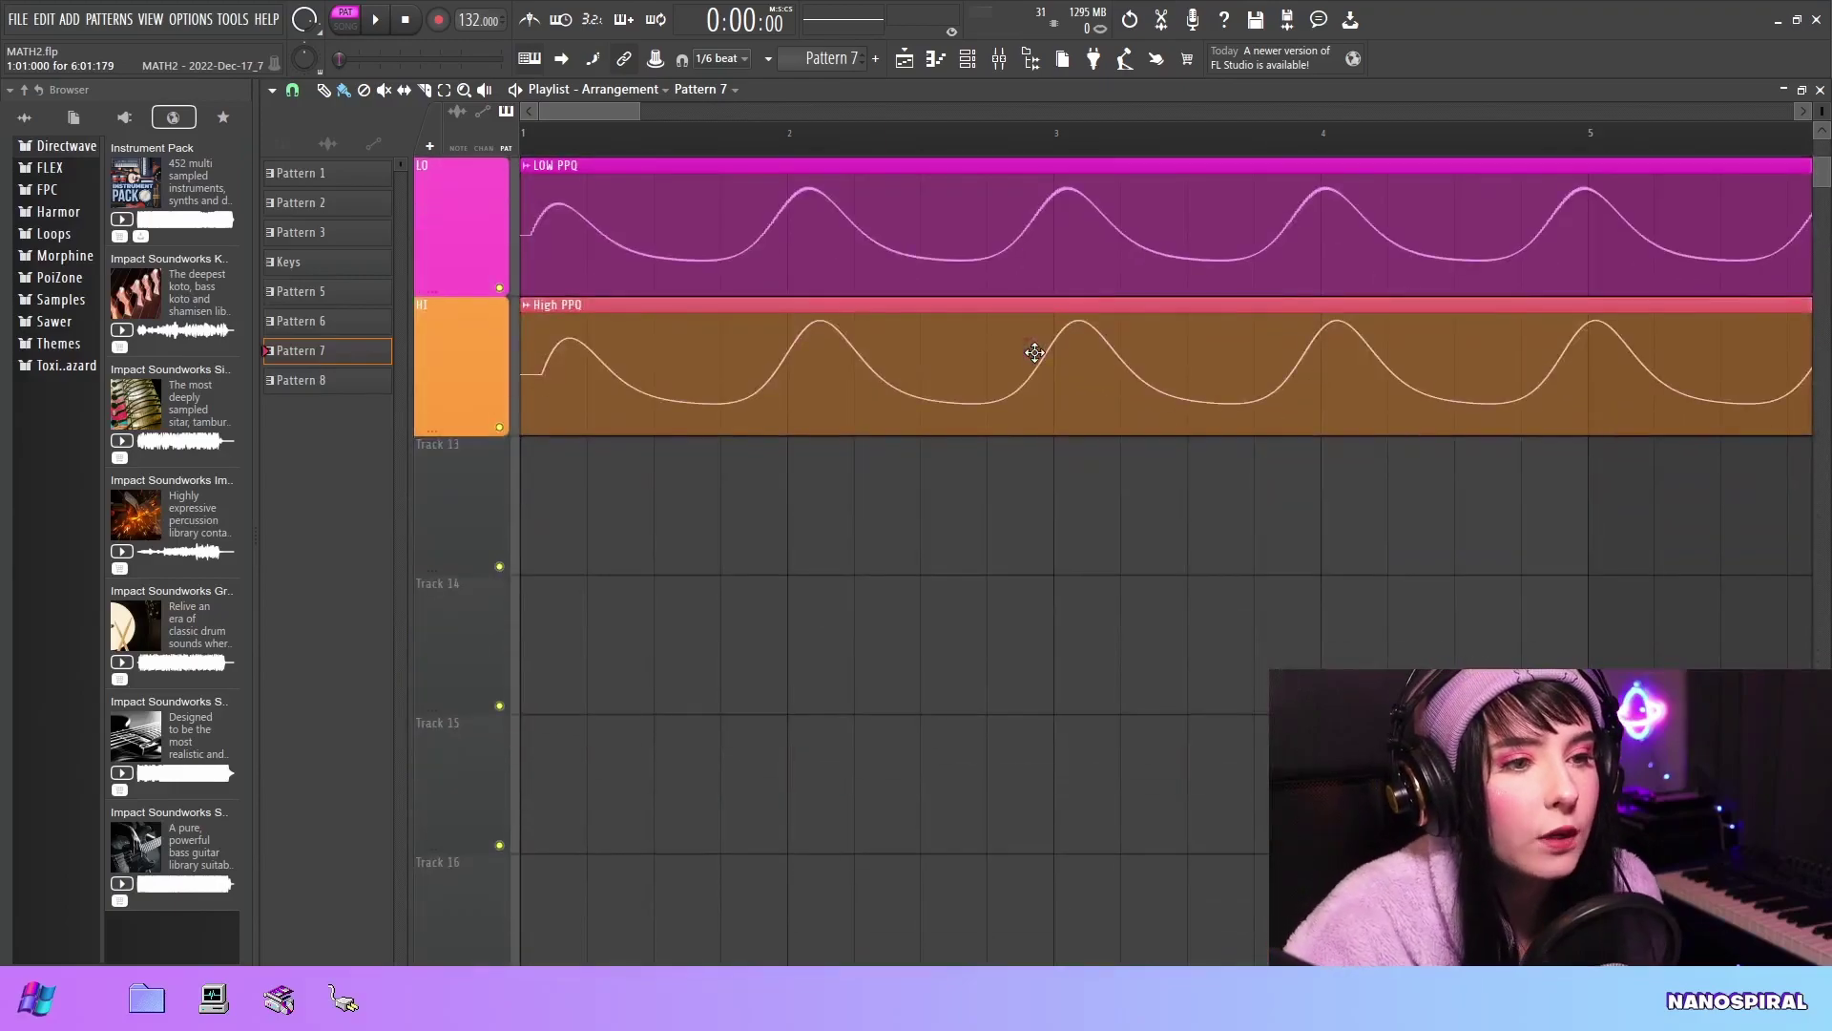
- Scroll and zoom the Playlist in on the LO and HI PPQ clips to compare their curves
scroll(1034, 353, "up", 1)
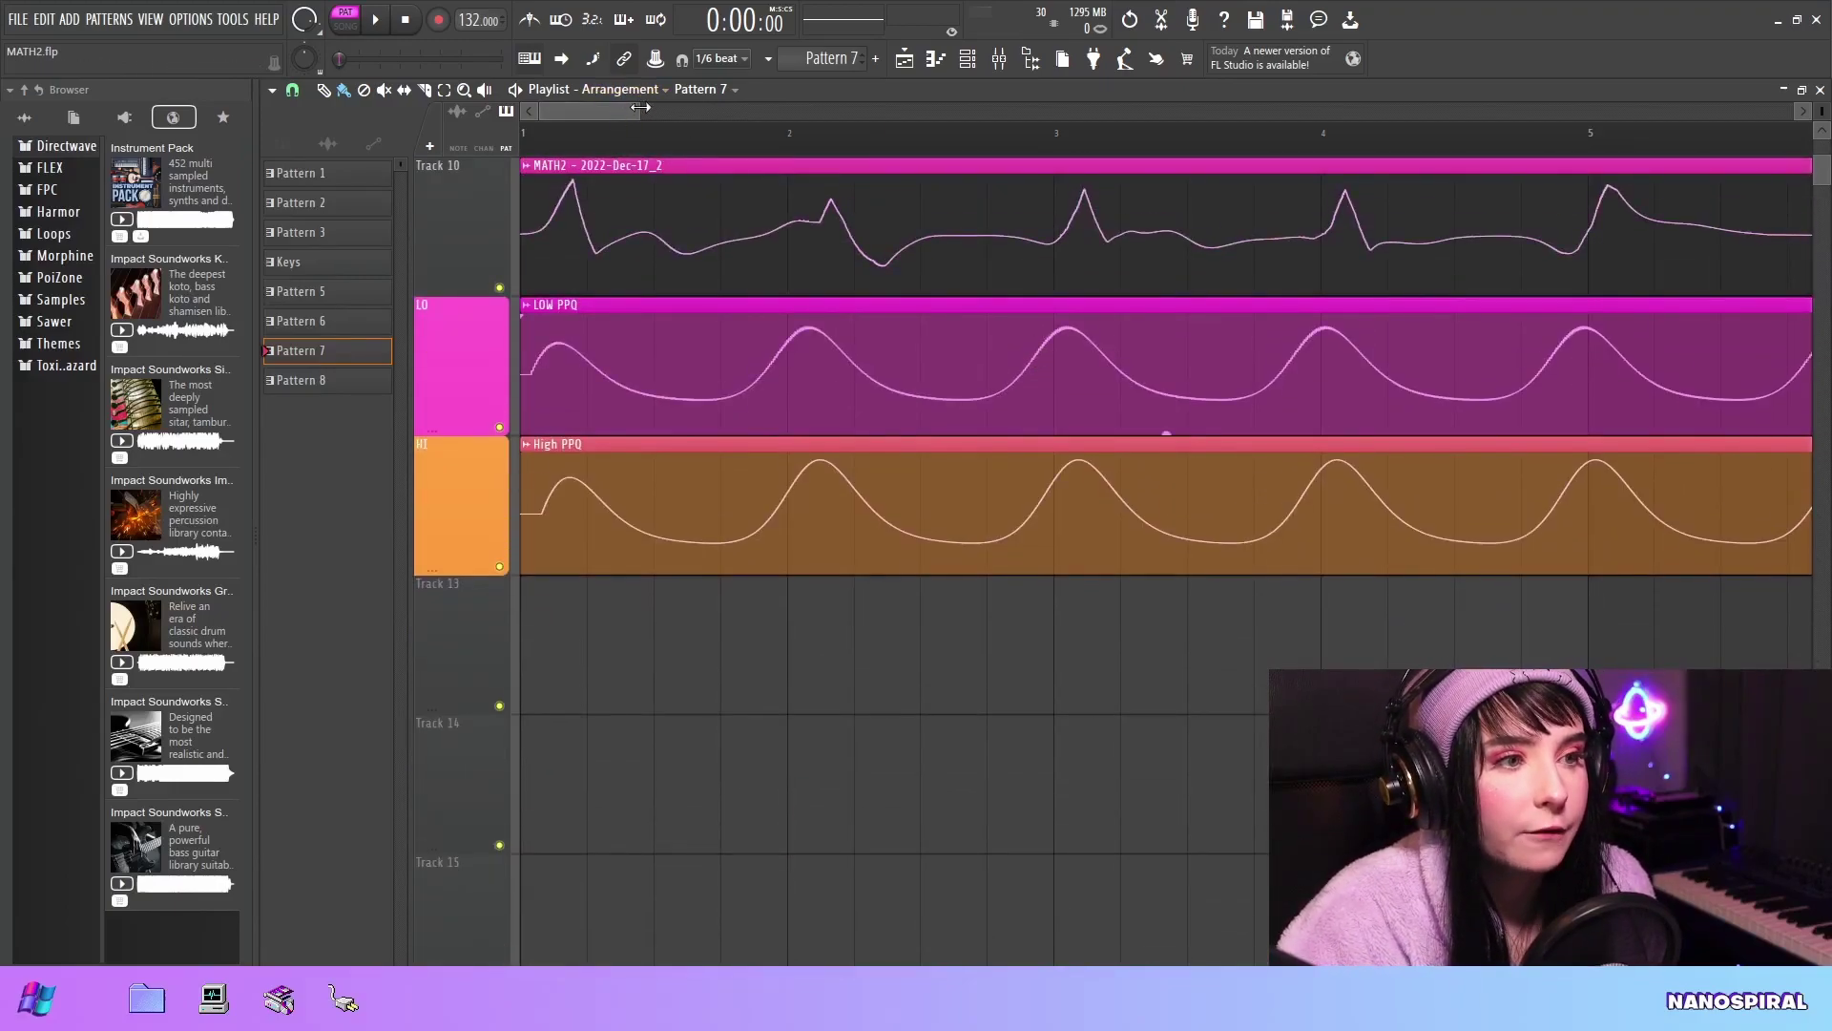
left_click_drag(640, 107, 576, 107)
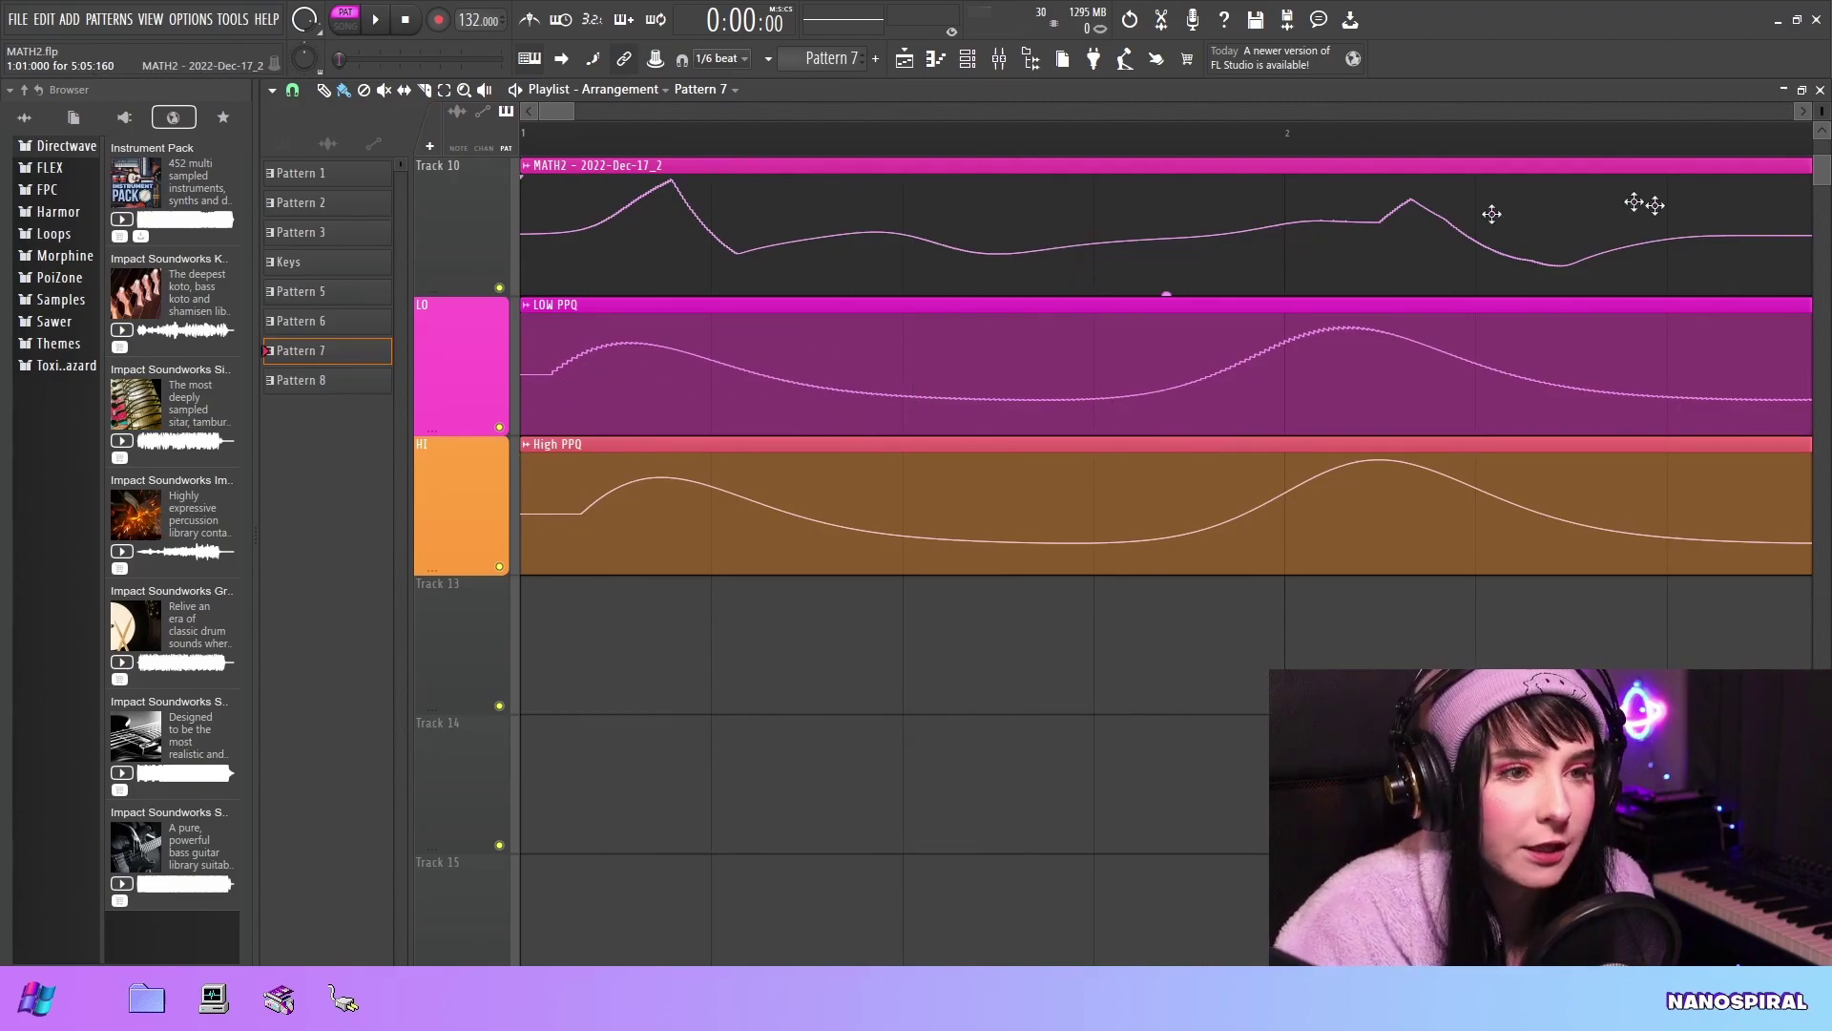
scroll(1635, 201, "up", 3)
mouse_move(576, 108)
left_mouse_down()
mouse_move(546, 105)
mouse_move(690, 110)
mouse_move(557, 131)
left_mouse_up()
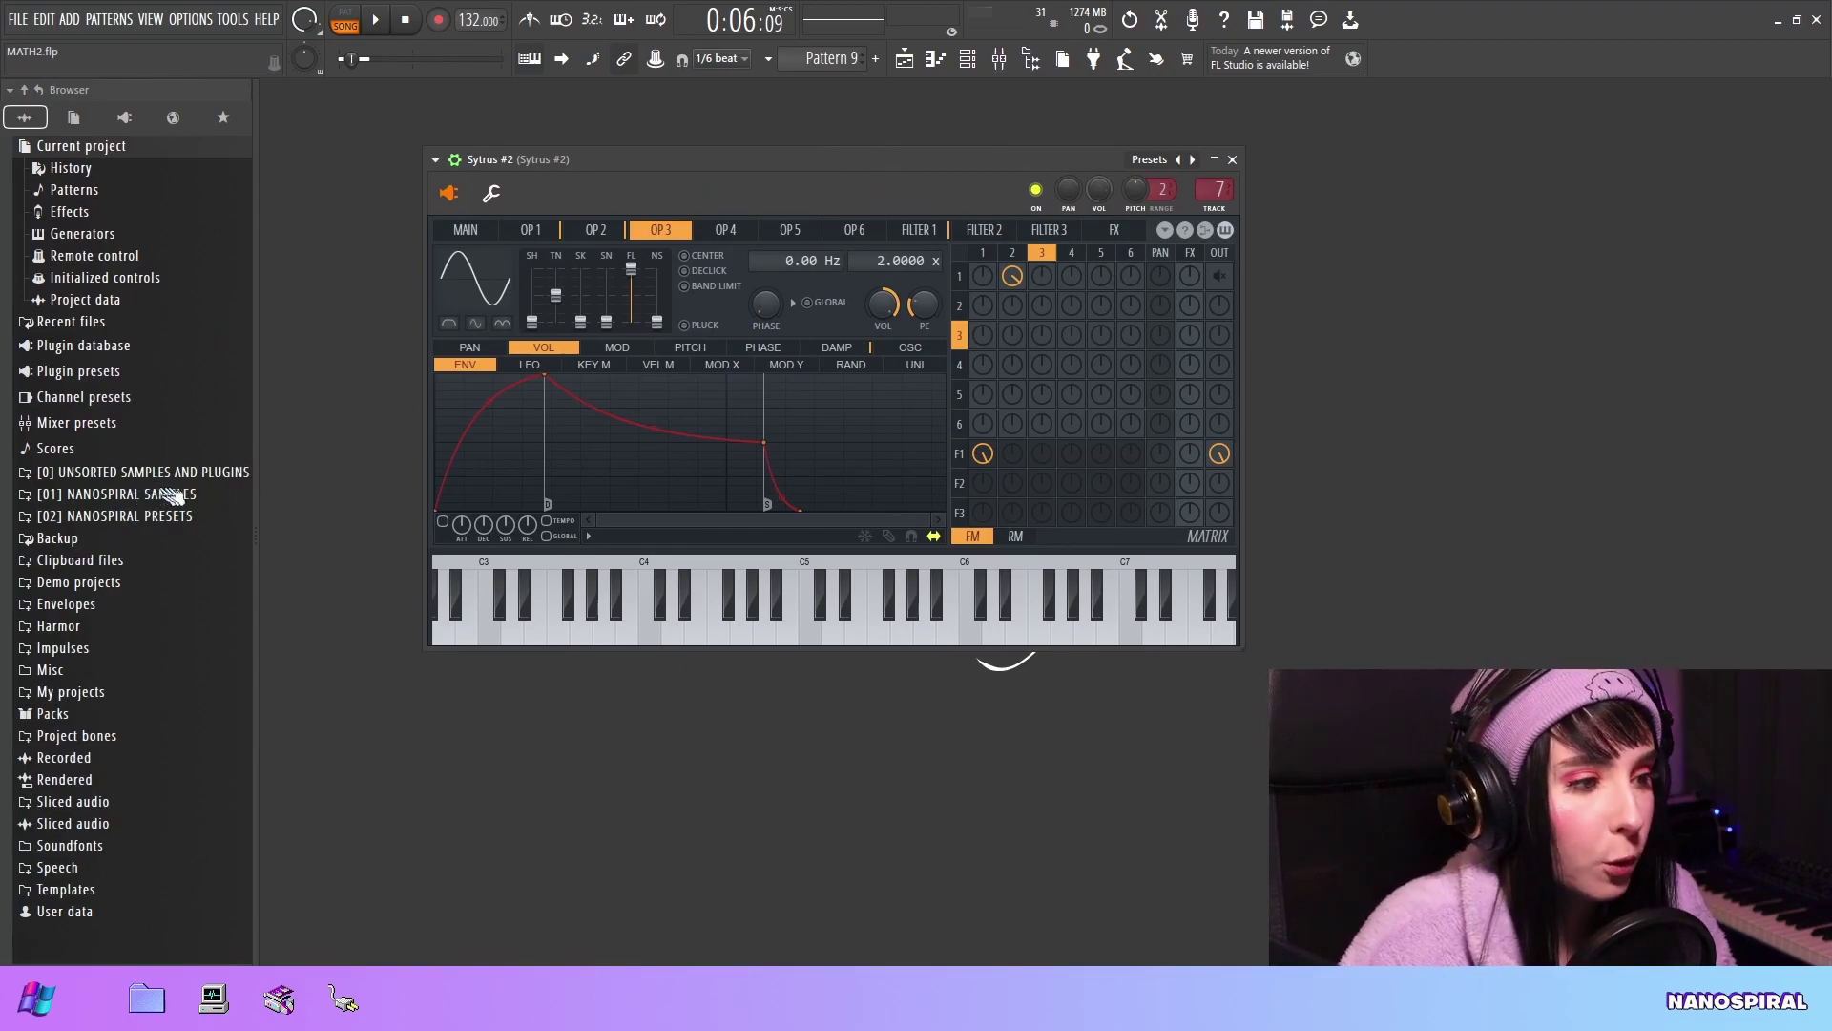
- Load a waveform from the WAVEFORMS folder into Sytrus and play notes to hear the triangle tone
left_click(115, 494)
left_click_drag(133, 706, 482, 277)
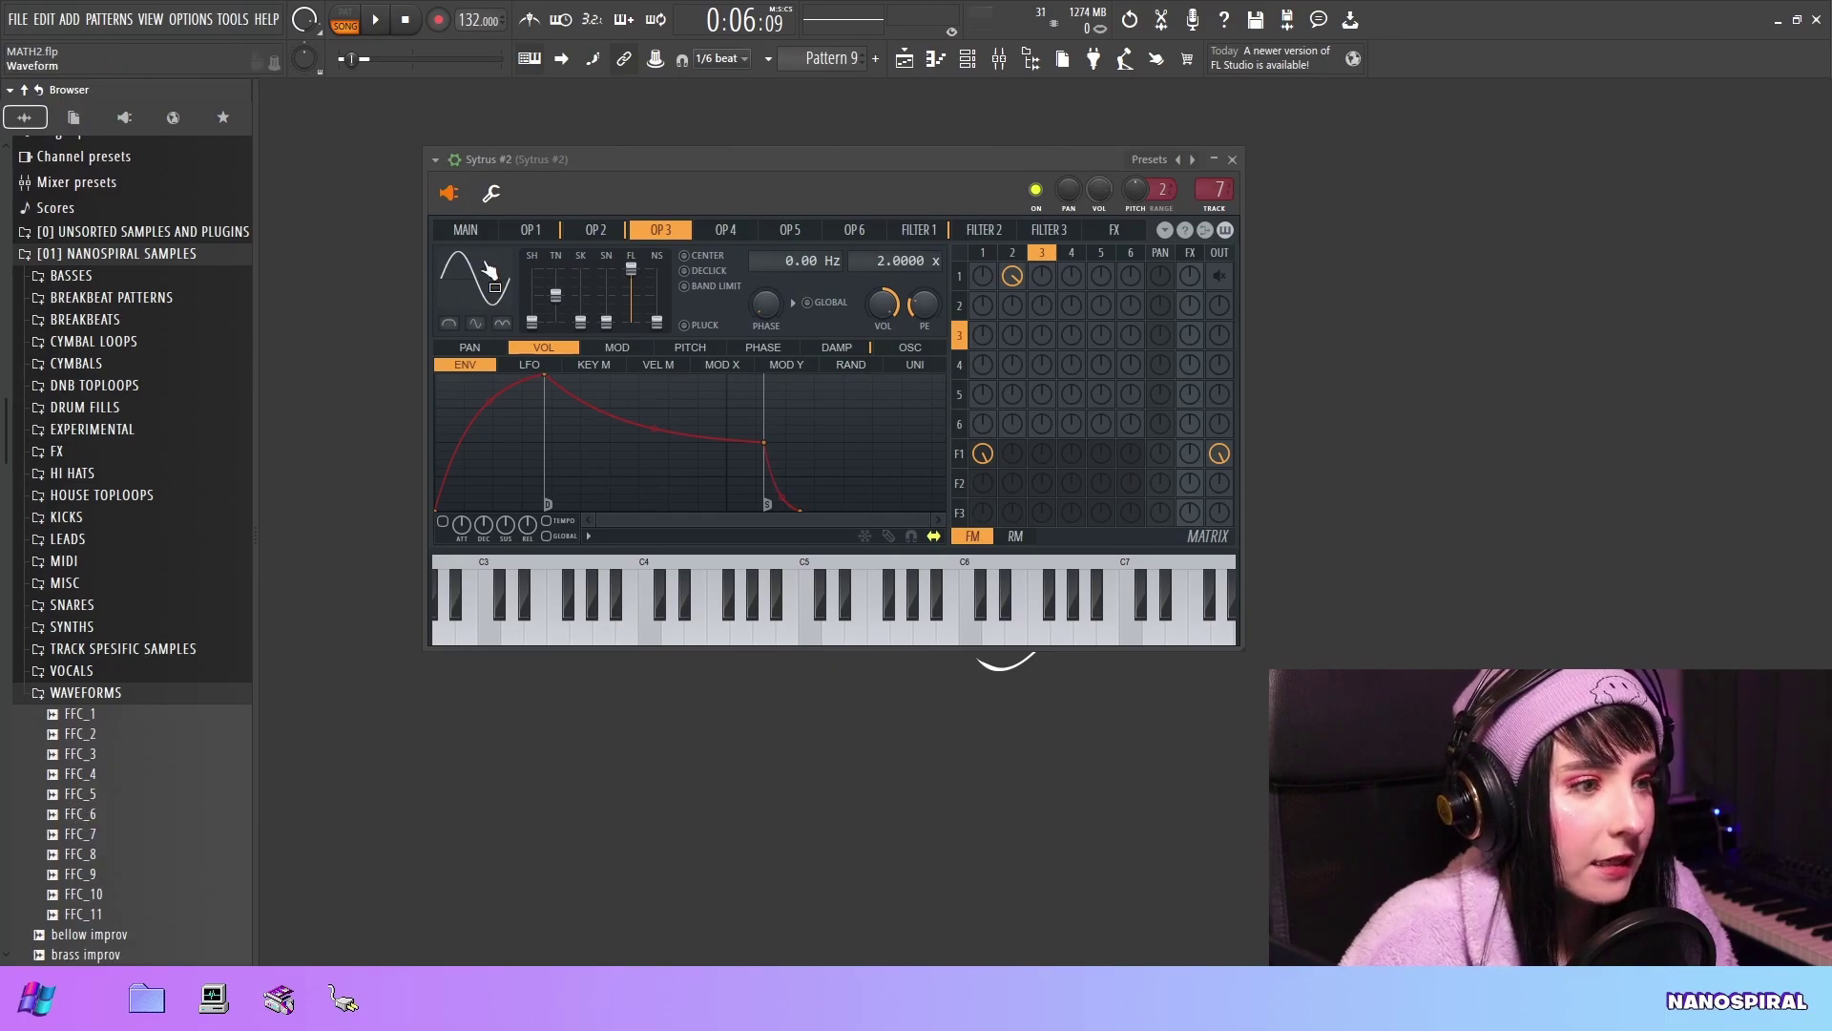
left_click(525, 601)
left_click(703, 621)
left_click(844, 621)
left_click(659, 601)
left_click(754, 606)
- Play a few more notes, then load FFC_5 into Serum's OSC B
left_click(966, 611)
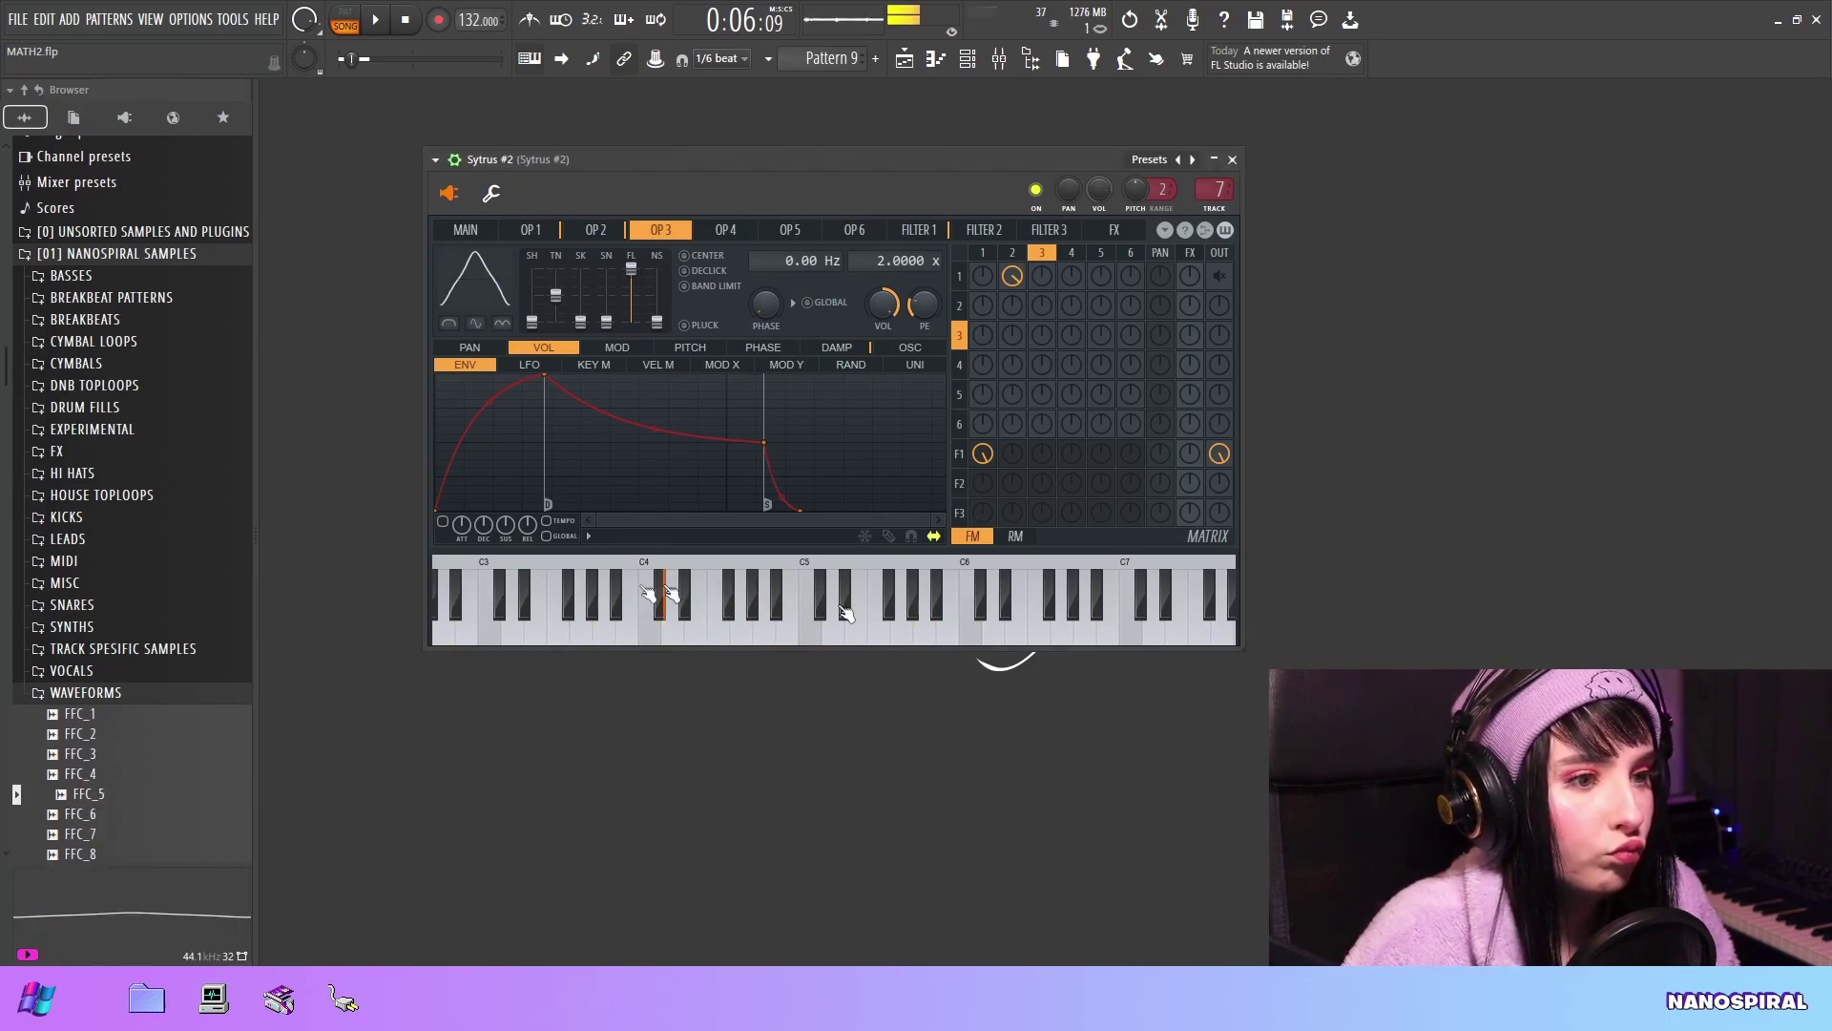
left_click(544, 611)
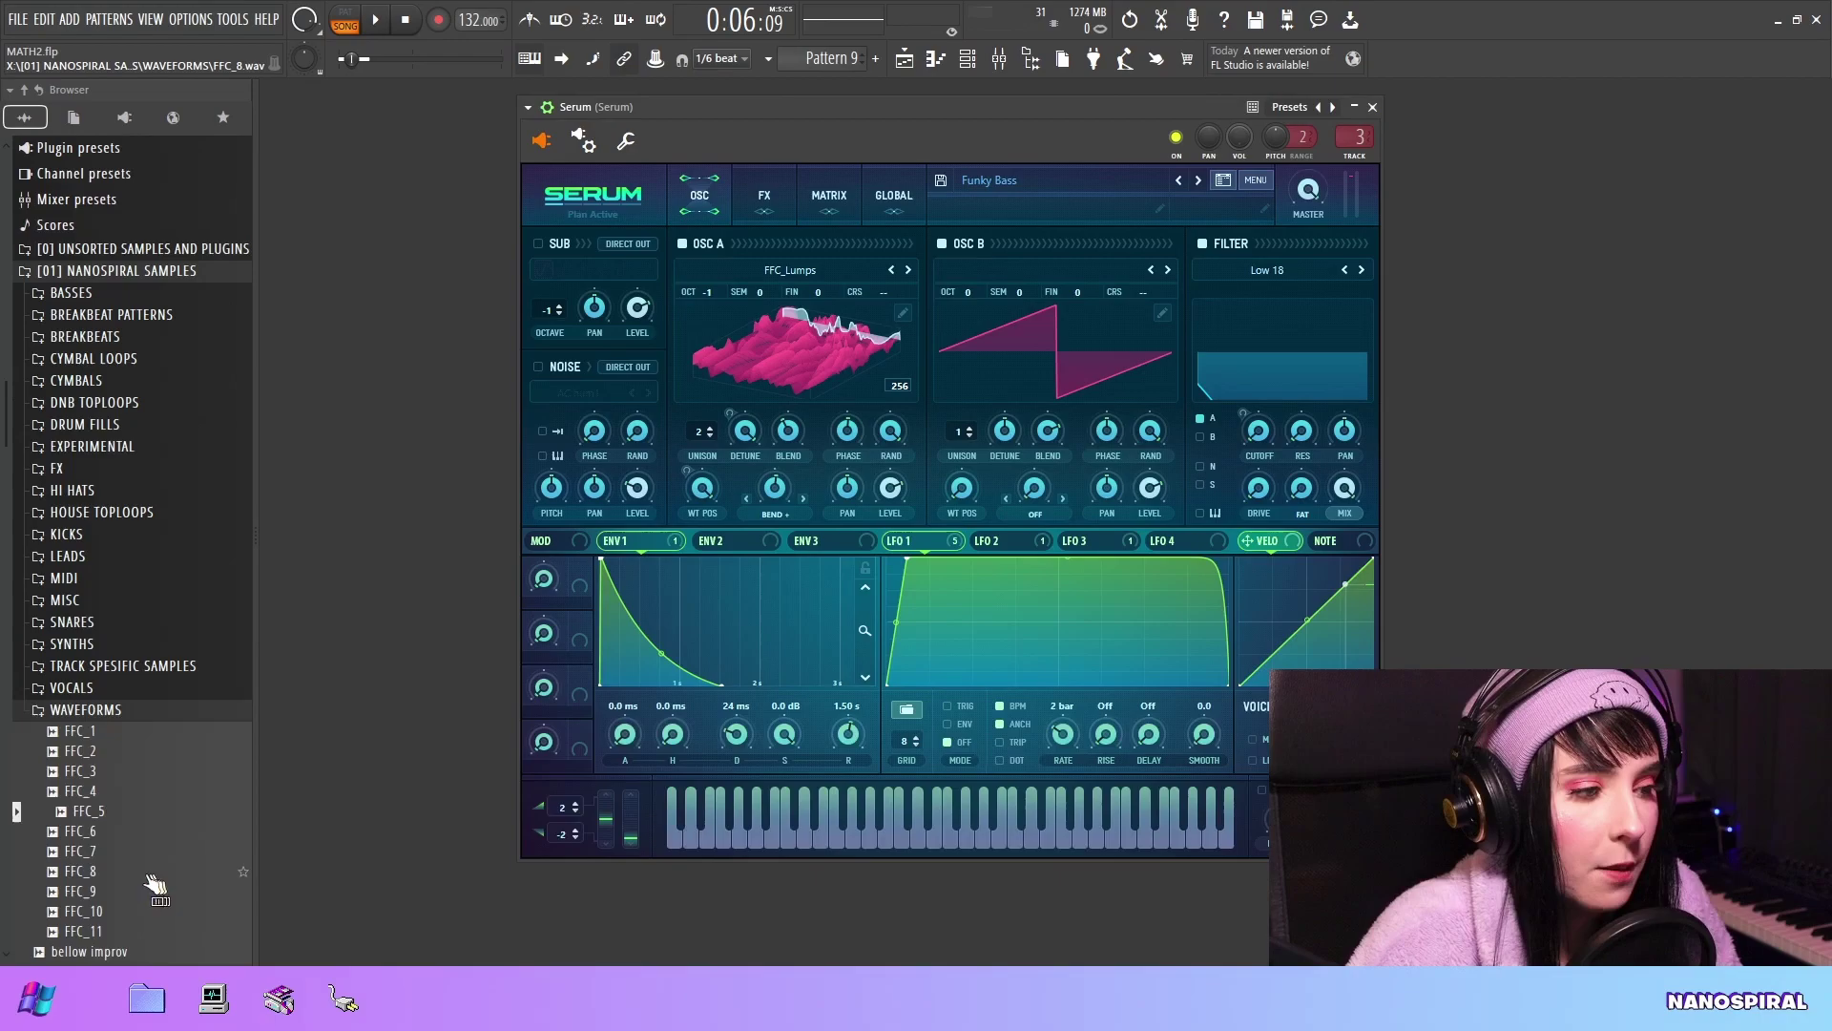
left_click_drag(84, 811, 1148, 387)
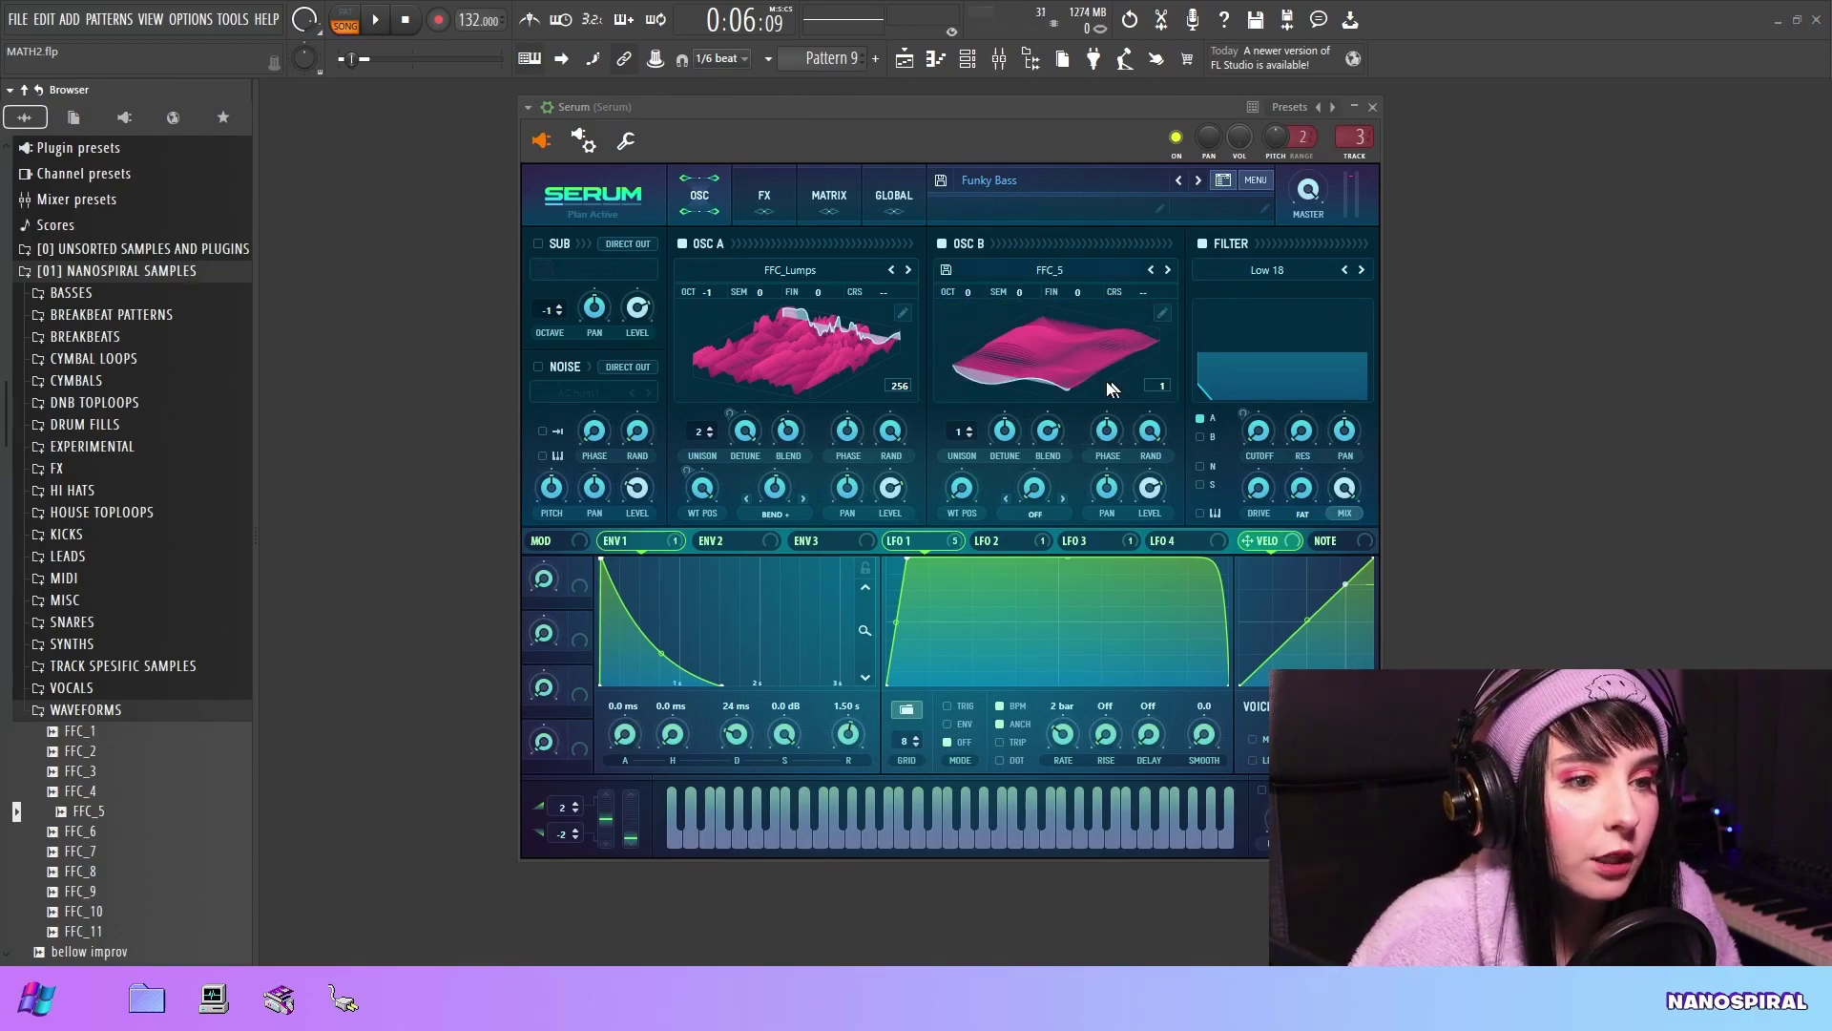
- Open OSC B's wavetable editor and generate the wavetable from the pasted sine-sum formula
left_click(1162, 313)
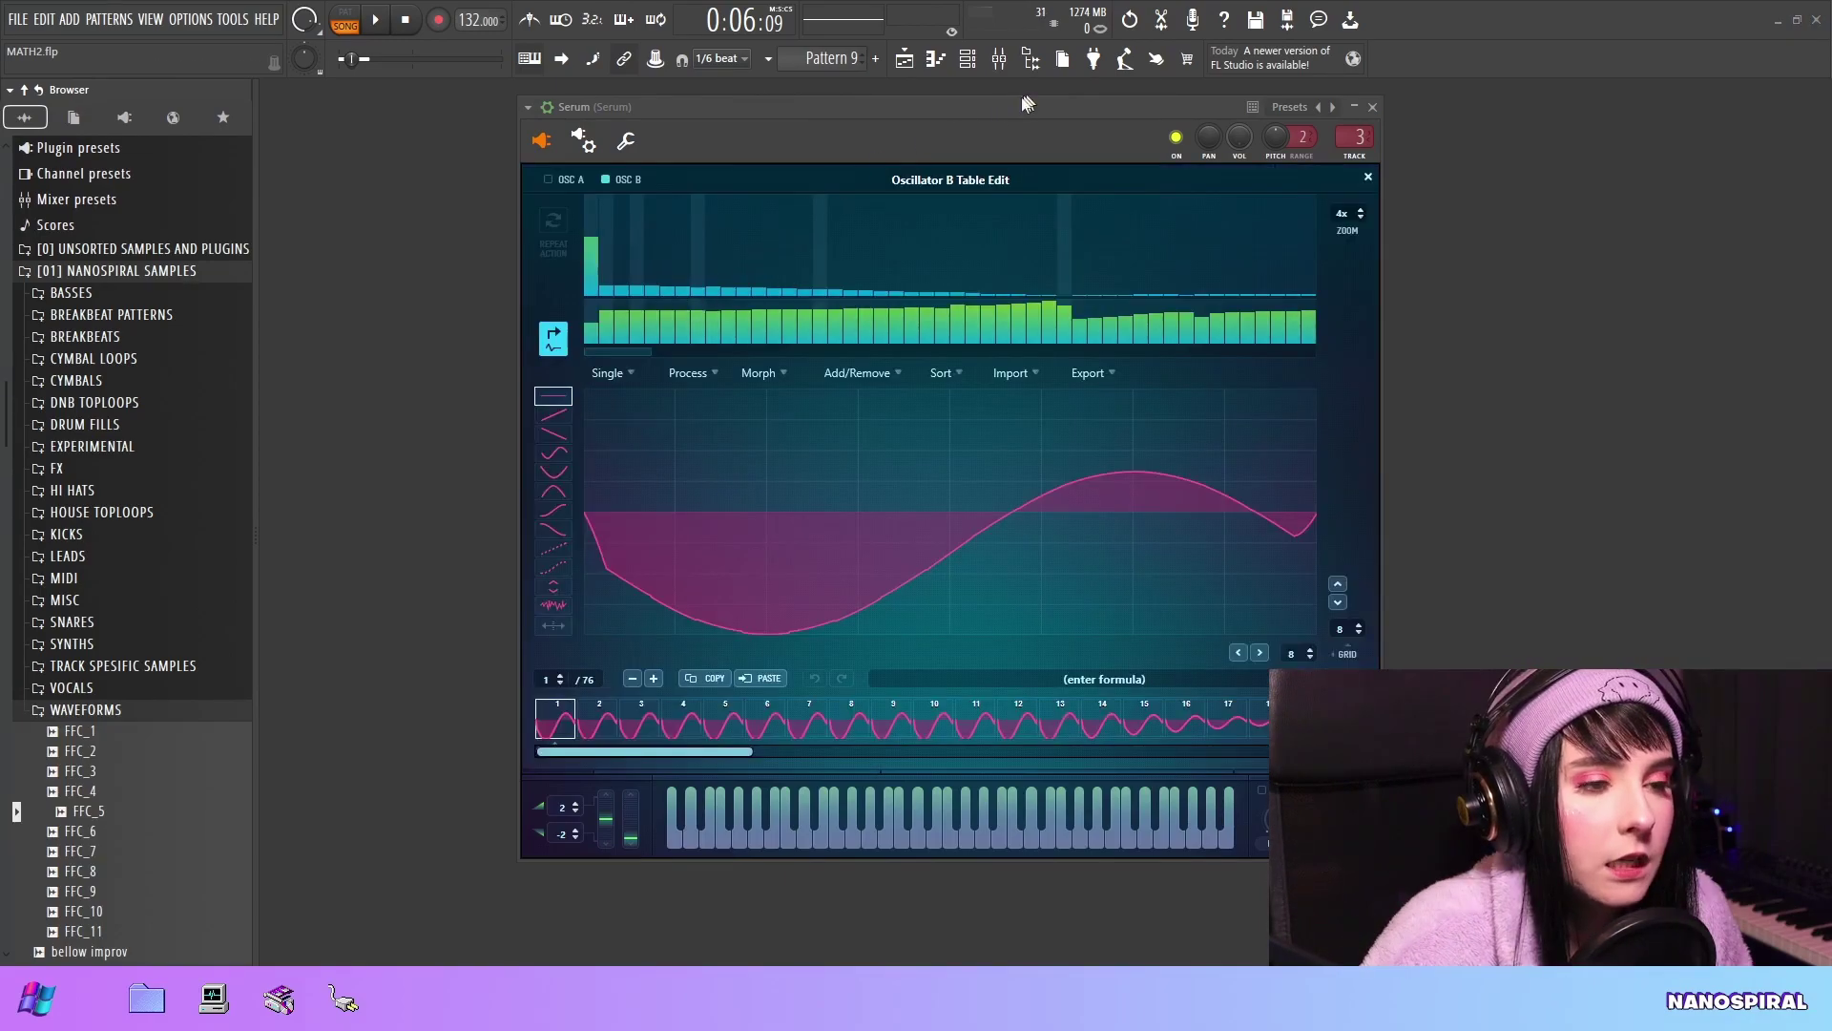
left_click_drag(1005, 103, 988, 105)
left_click(1132, 685)
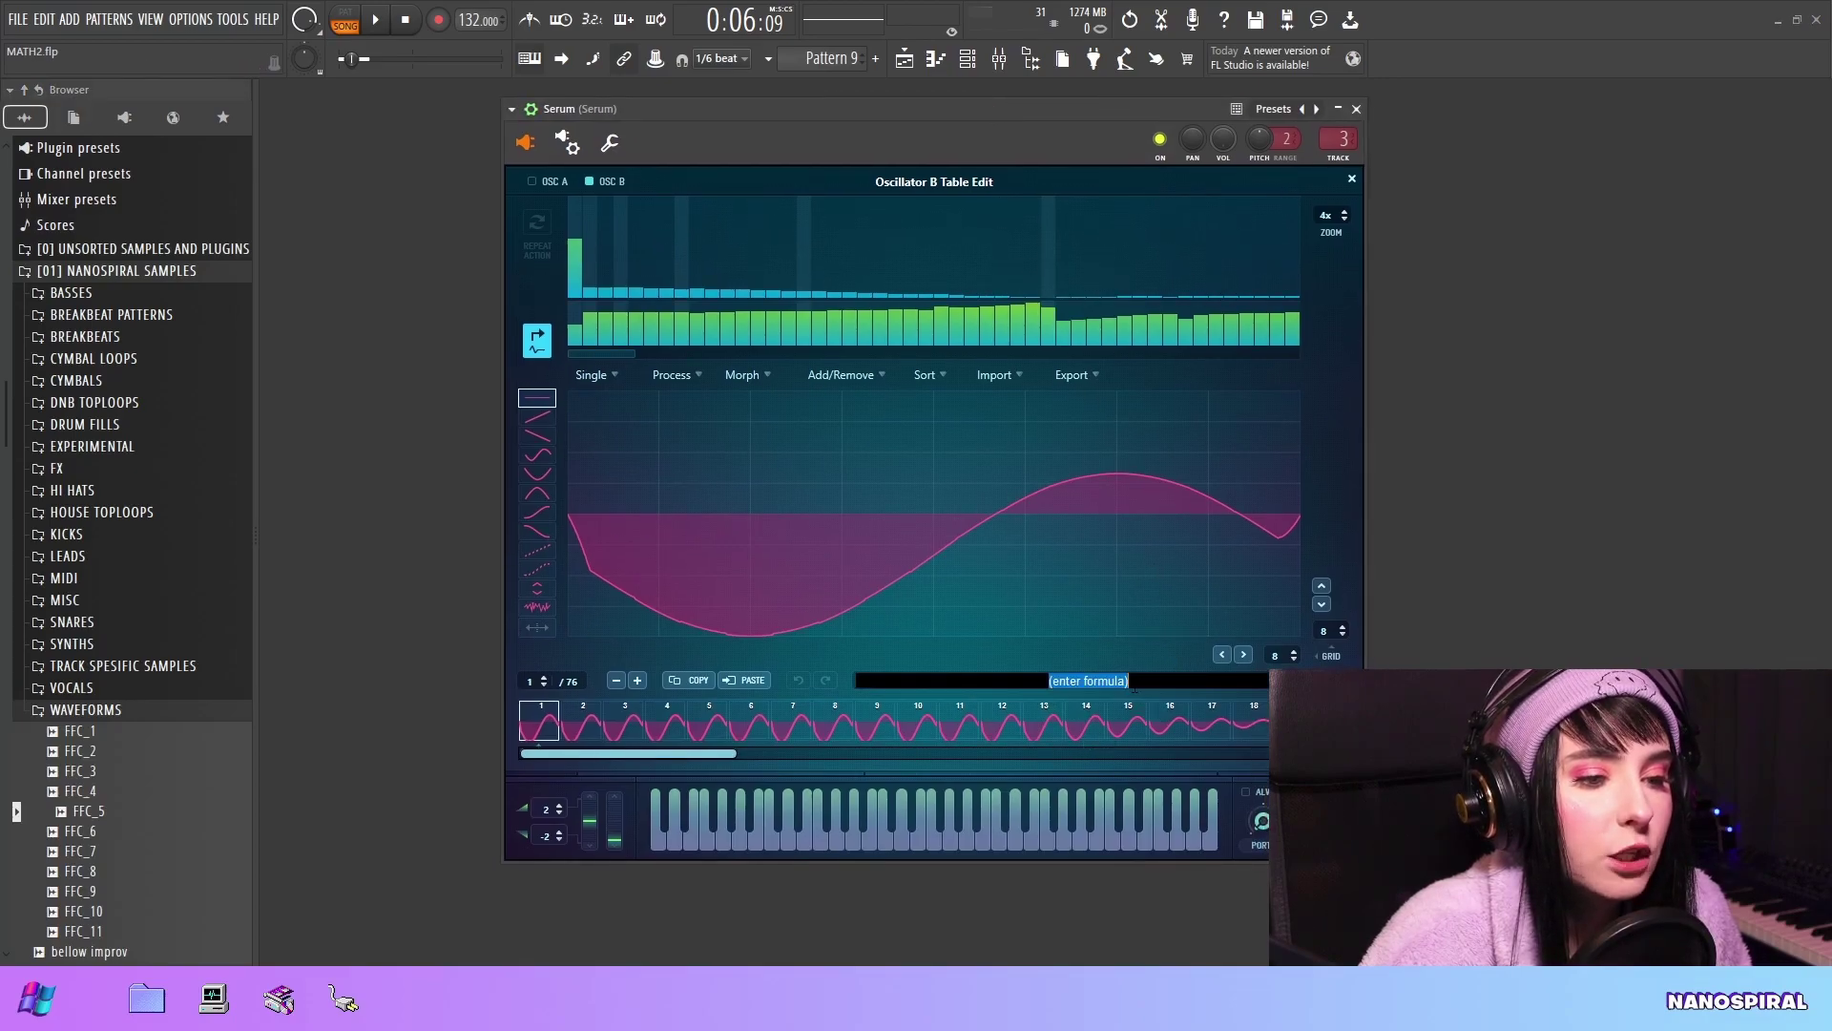
type("sin(x*pi)+(0.16*(sin(2*x*pi)+sin(3*x*pi)+sin(4*x*pi)))")
key("Return")
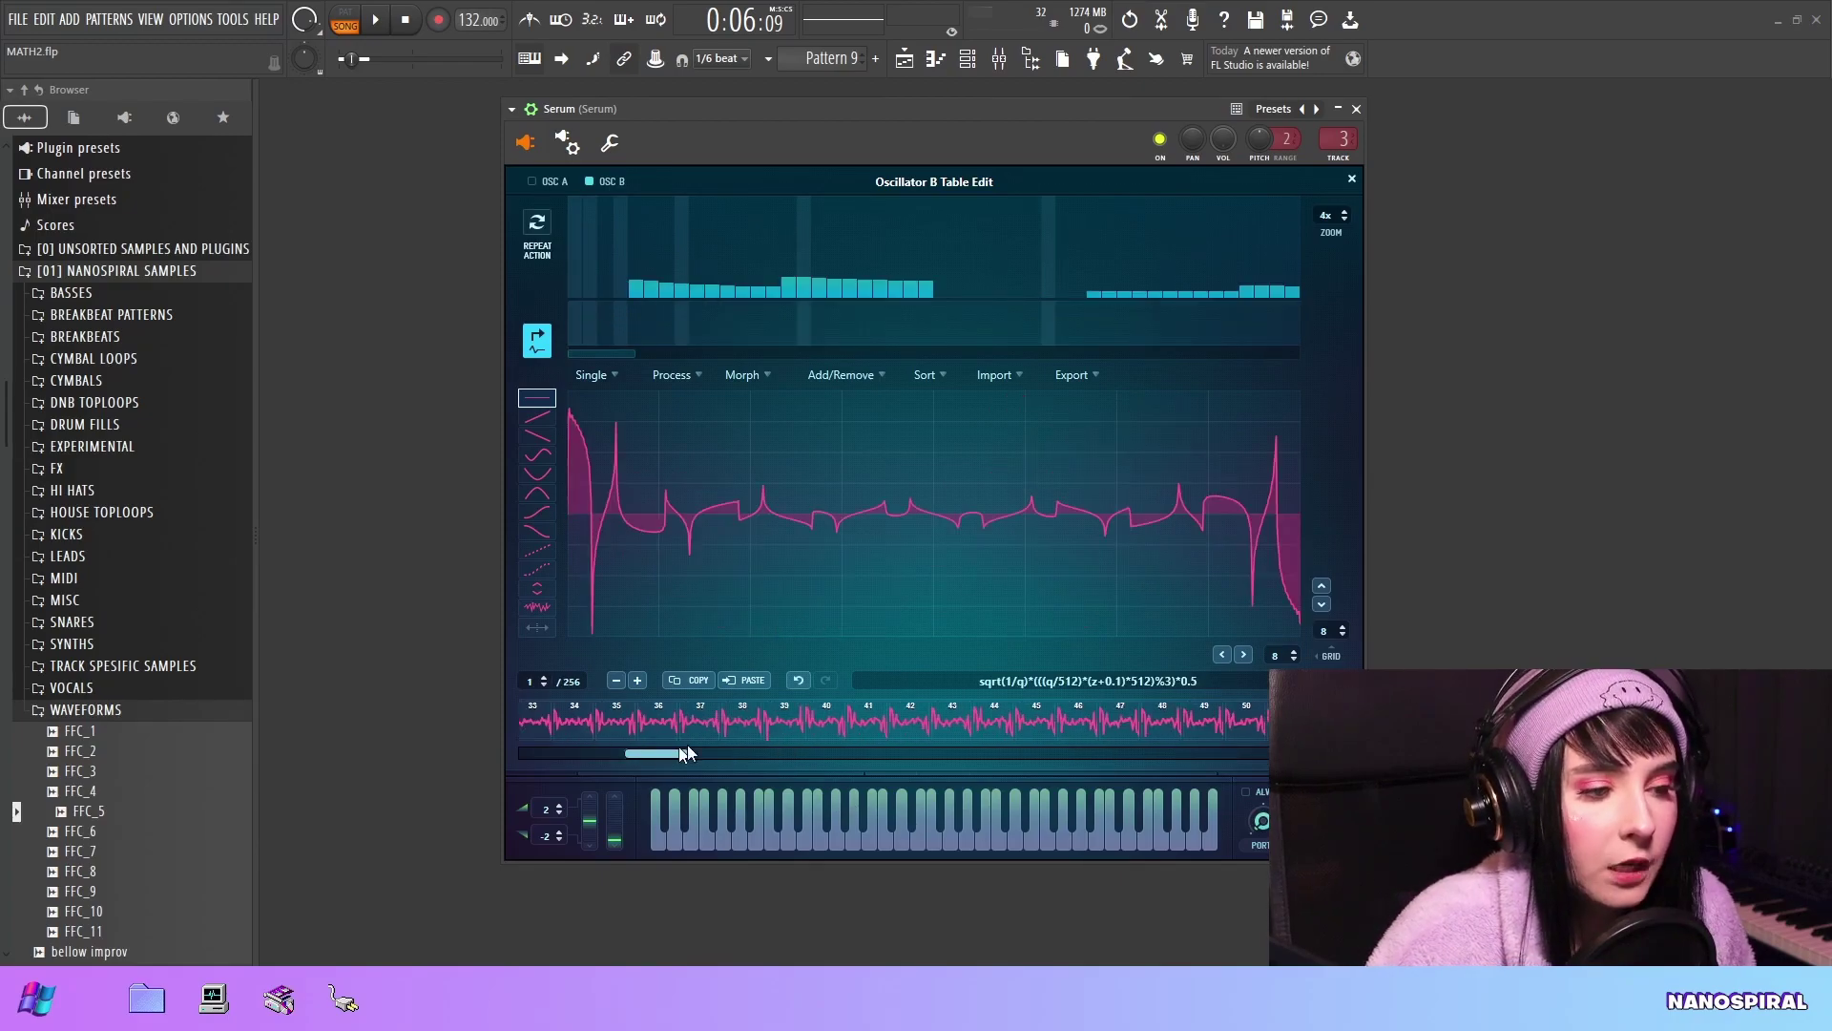
- Work in the wavetable editor's formula area to arrive at the spiky 256-frame square-root waveform
left_click_drag(655, 753, 931, 747)
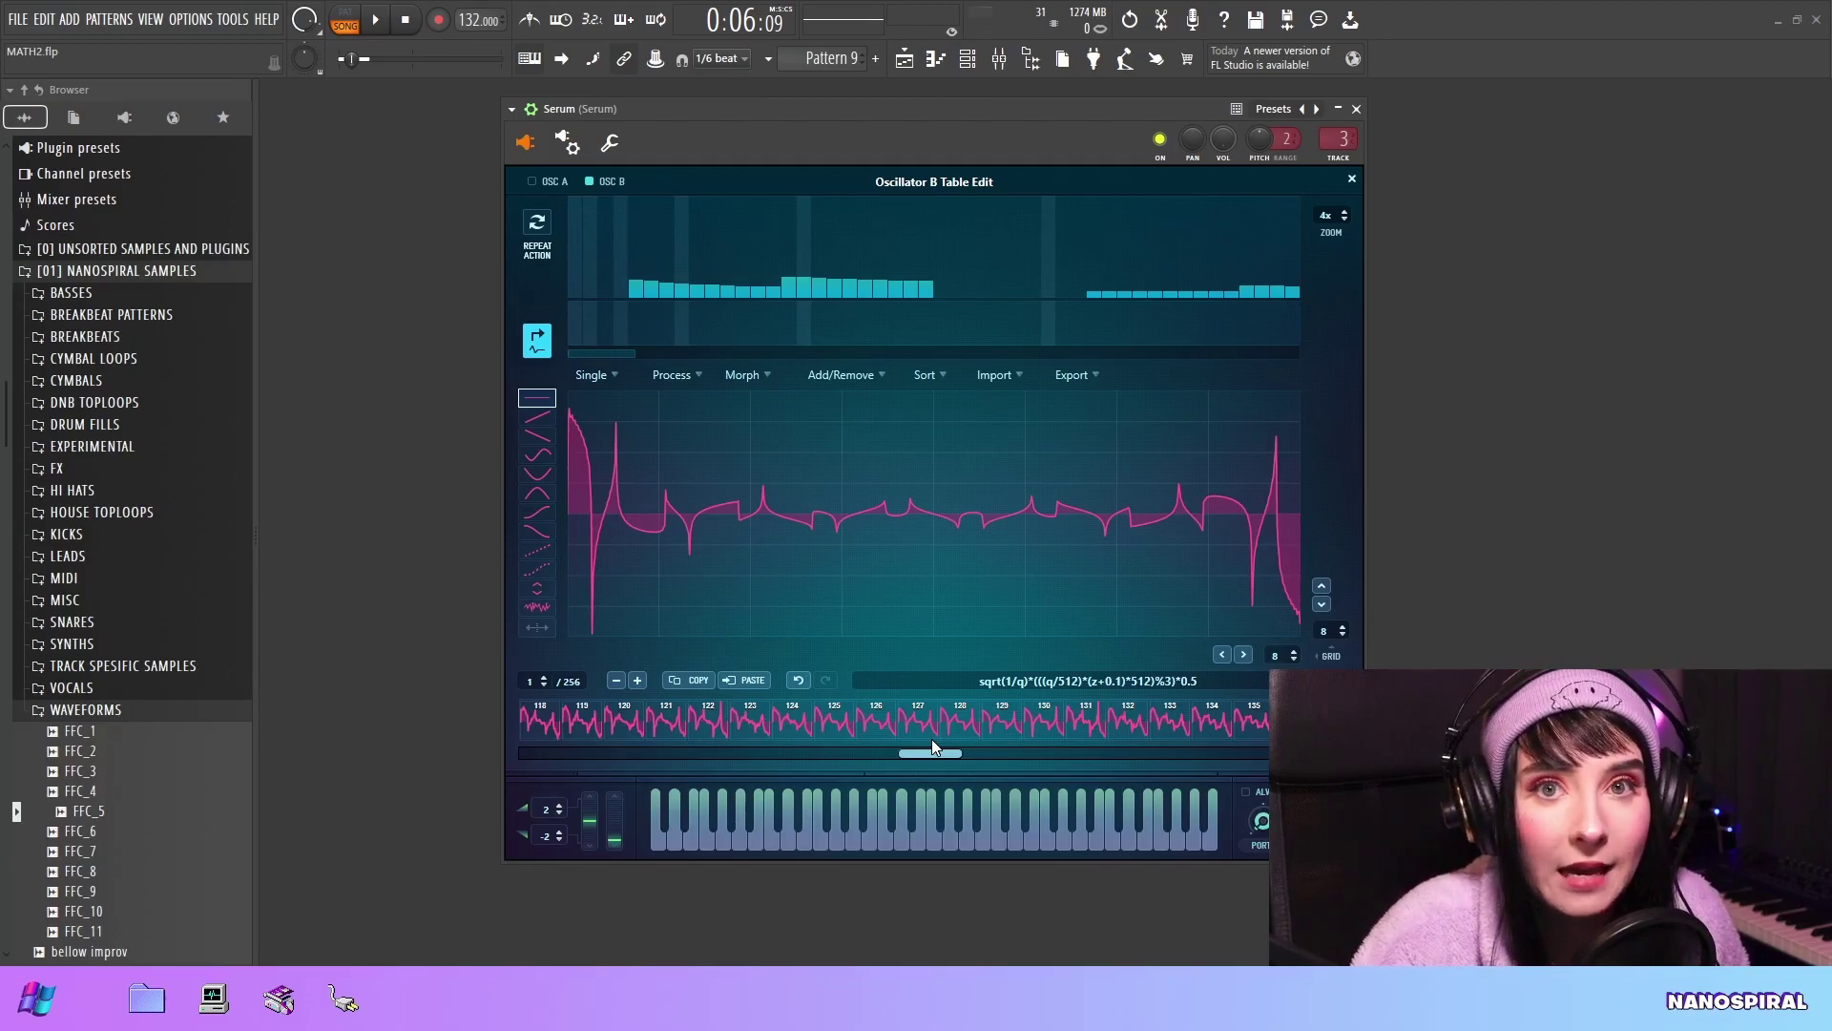
left_click_drag(932, 743, 931, 742)
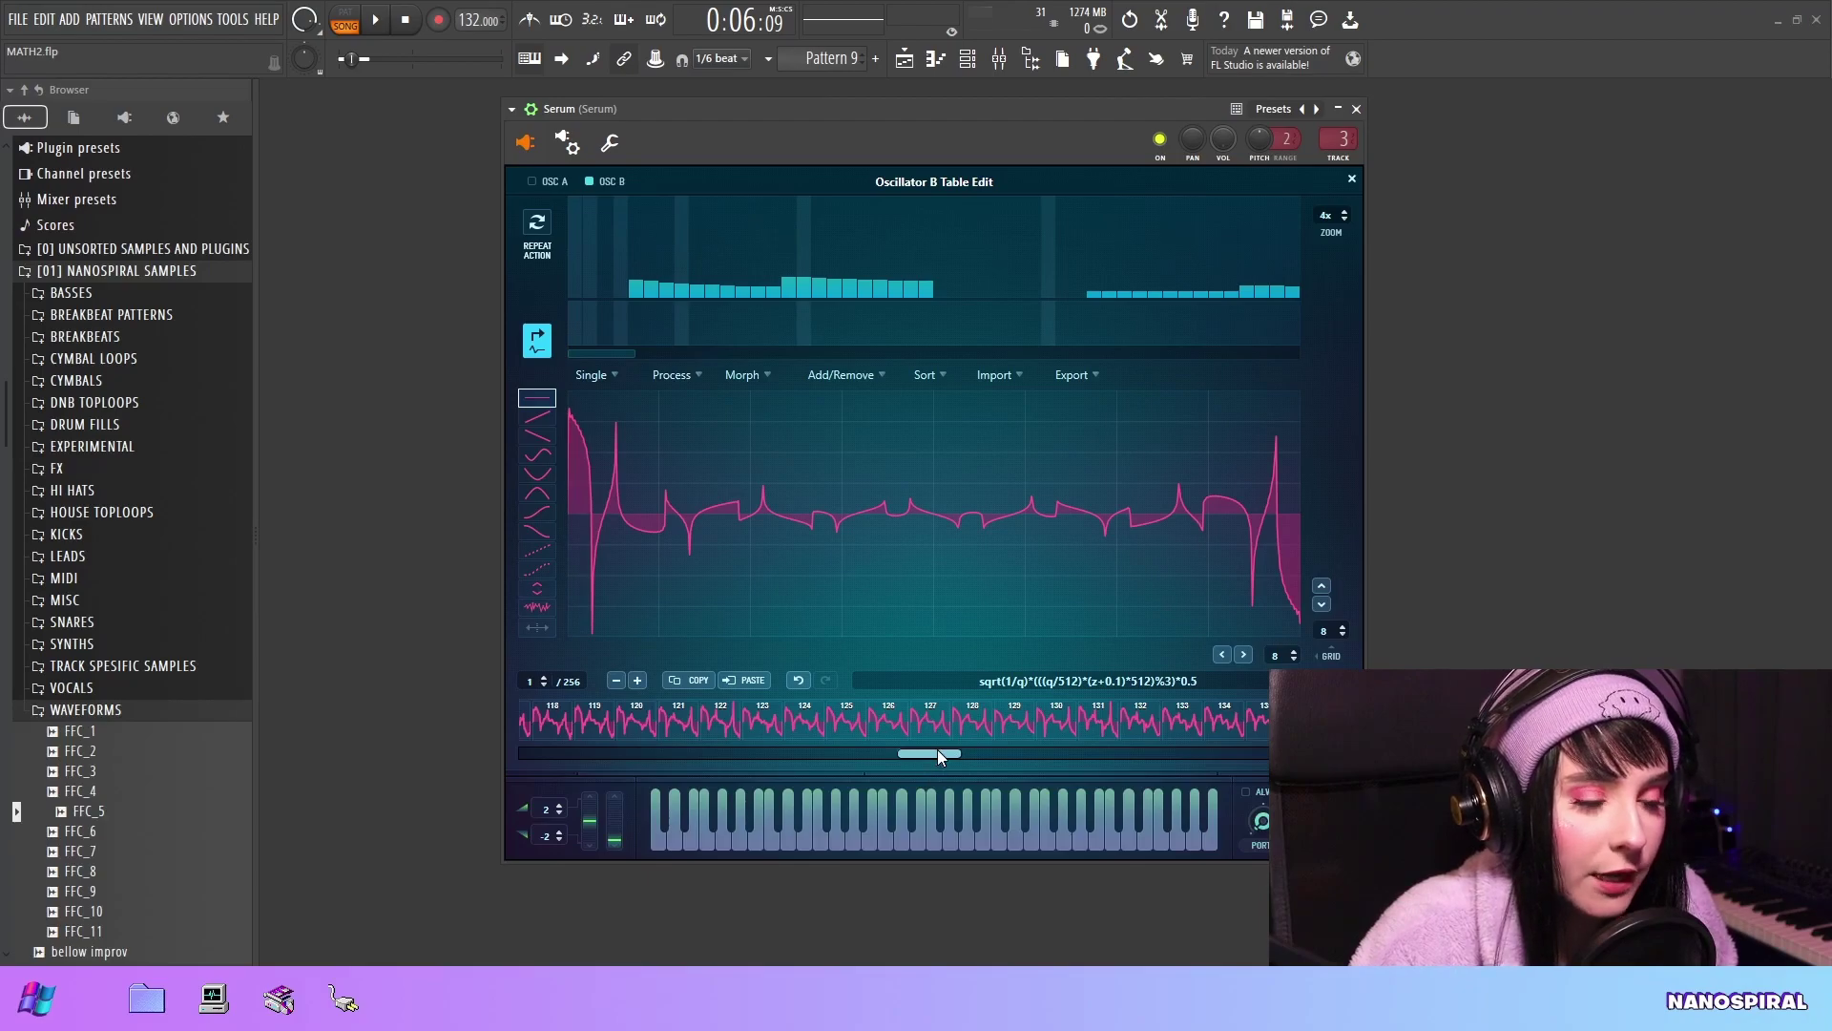
mouse_move(938, 754)
left_mouse_down()
mouse_move(788, 781)
mouse_move(936, 791)
left_mouse_up()
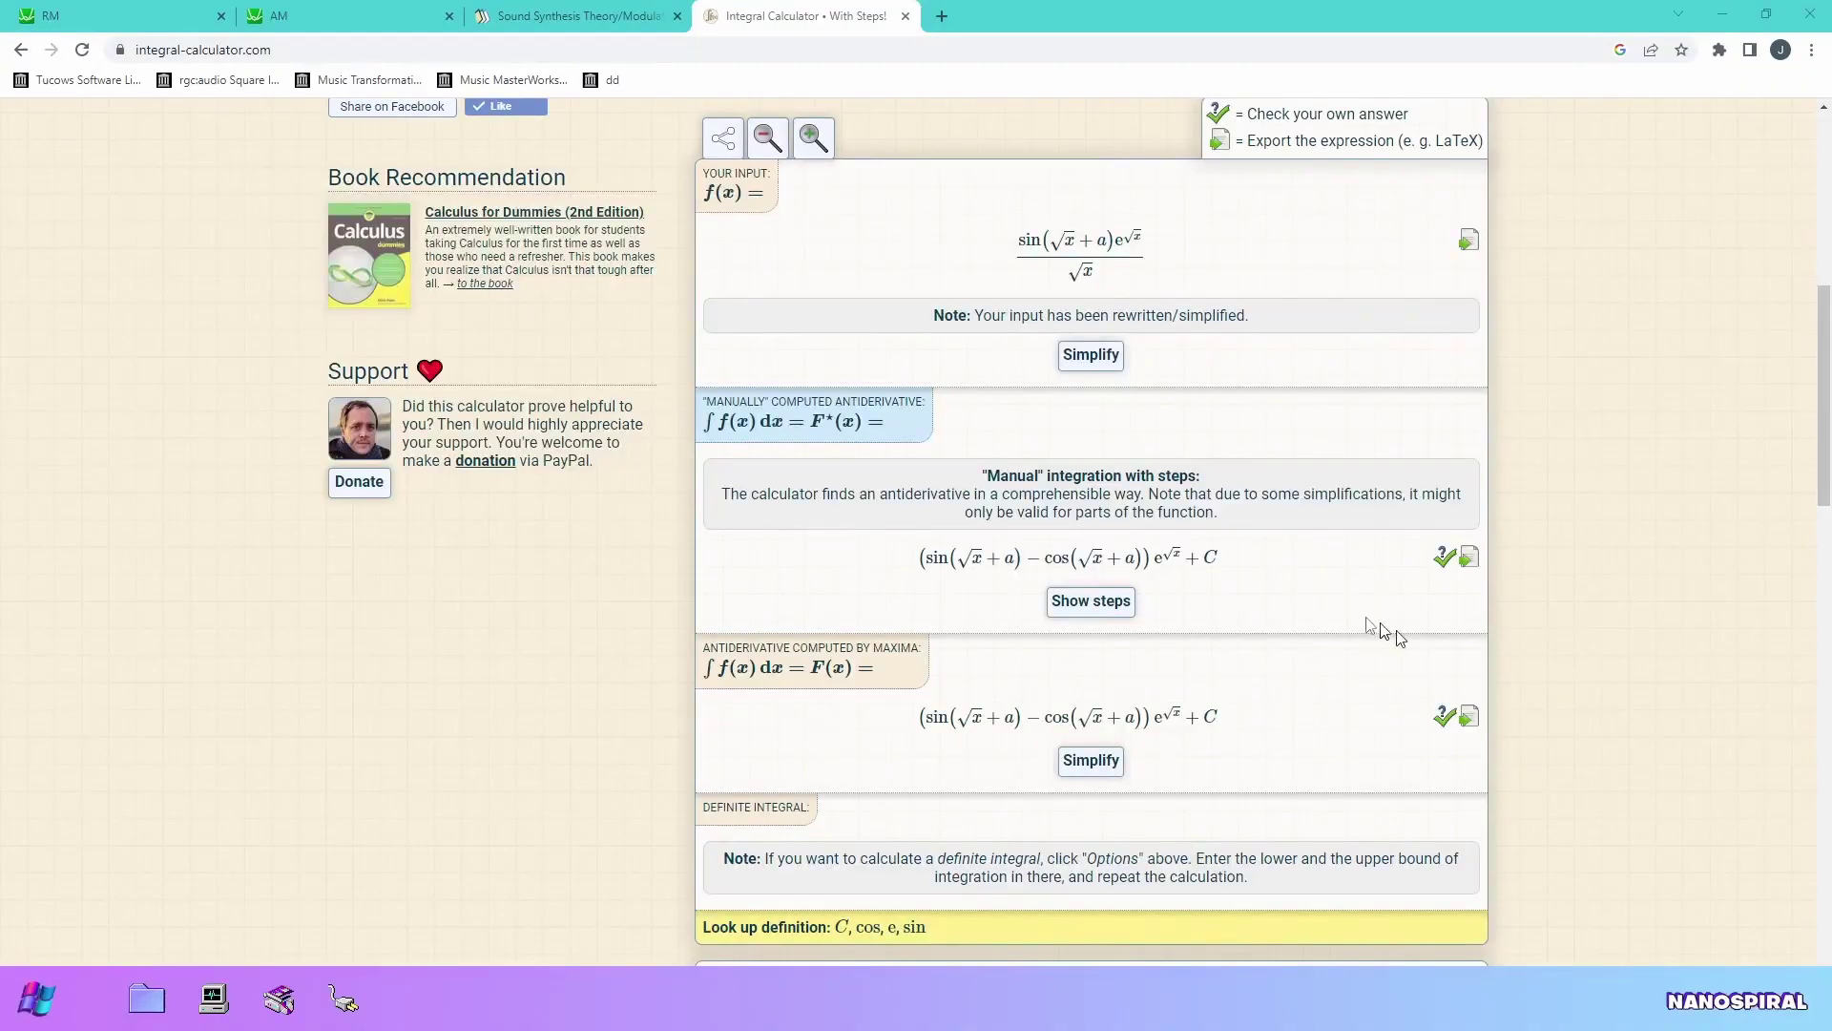
- Scroll up to the top of the Integral Calculator results for sin(√x+a)·e^√x/√x
scroll(1041, 387, "up", 8)
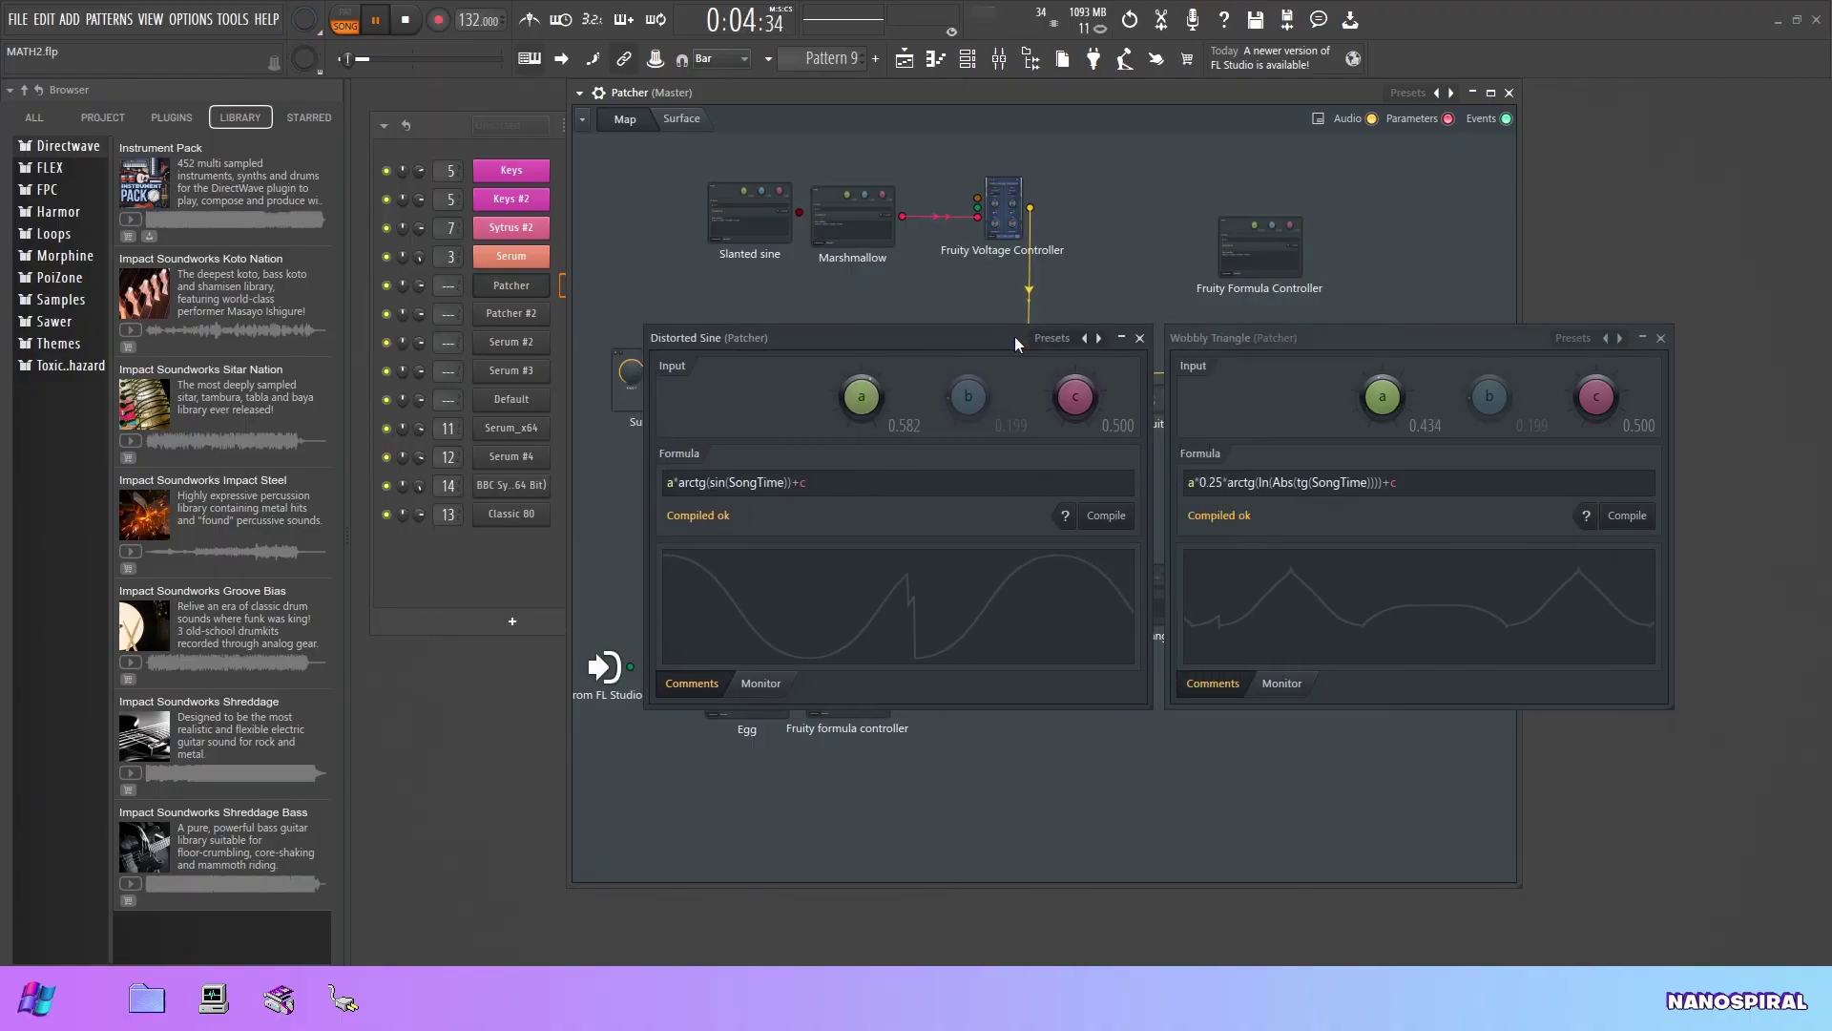
- Nudge the Distorted Sine formula controller window slightly to the right
left_click_drag(1015, 336, 1019, 336)
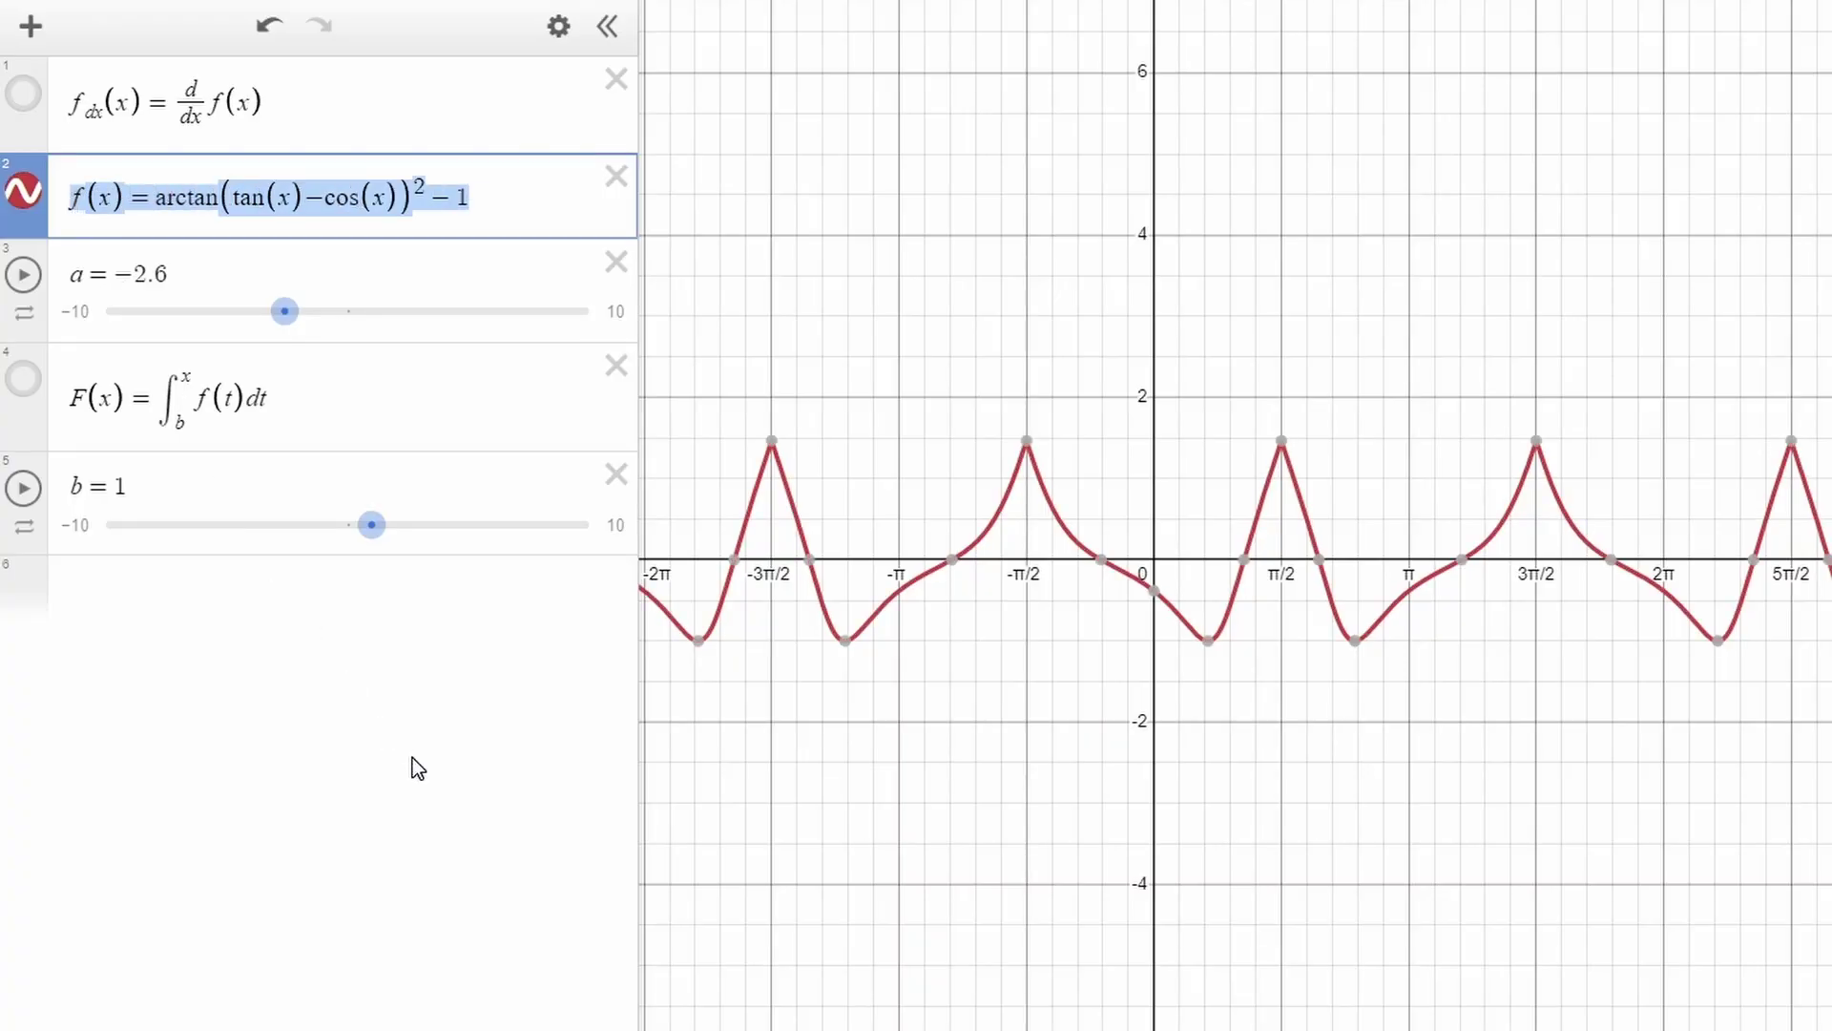
- Deselect the f(x)=arctan(tan(x)−cos(x))²−1 expression in Desmos
left_click(484, 199)
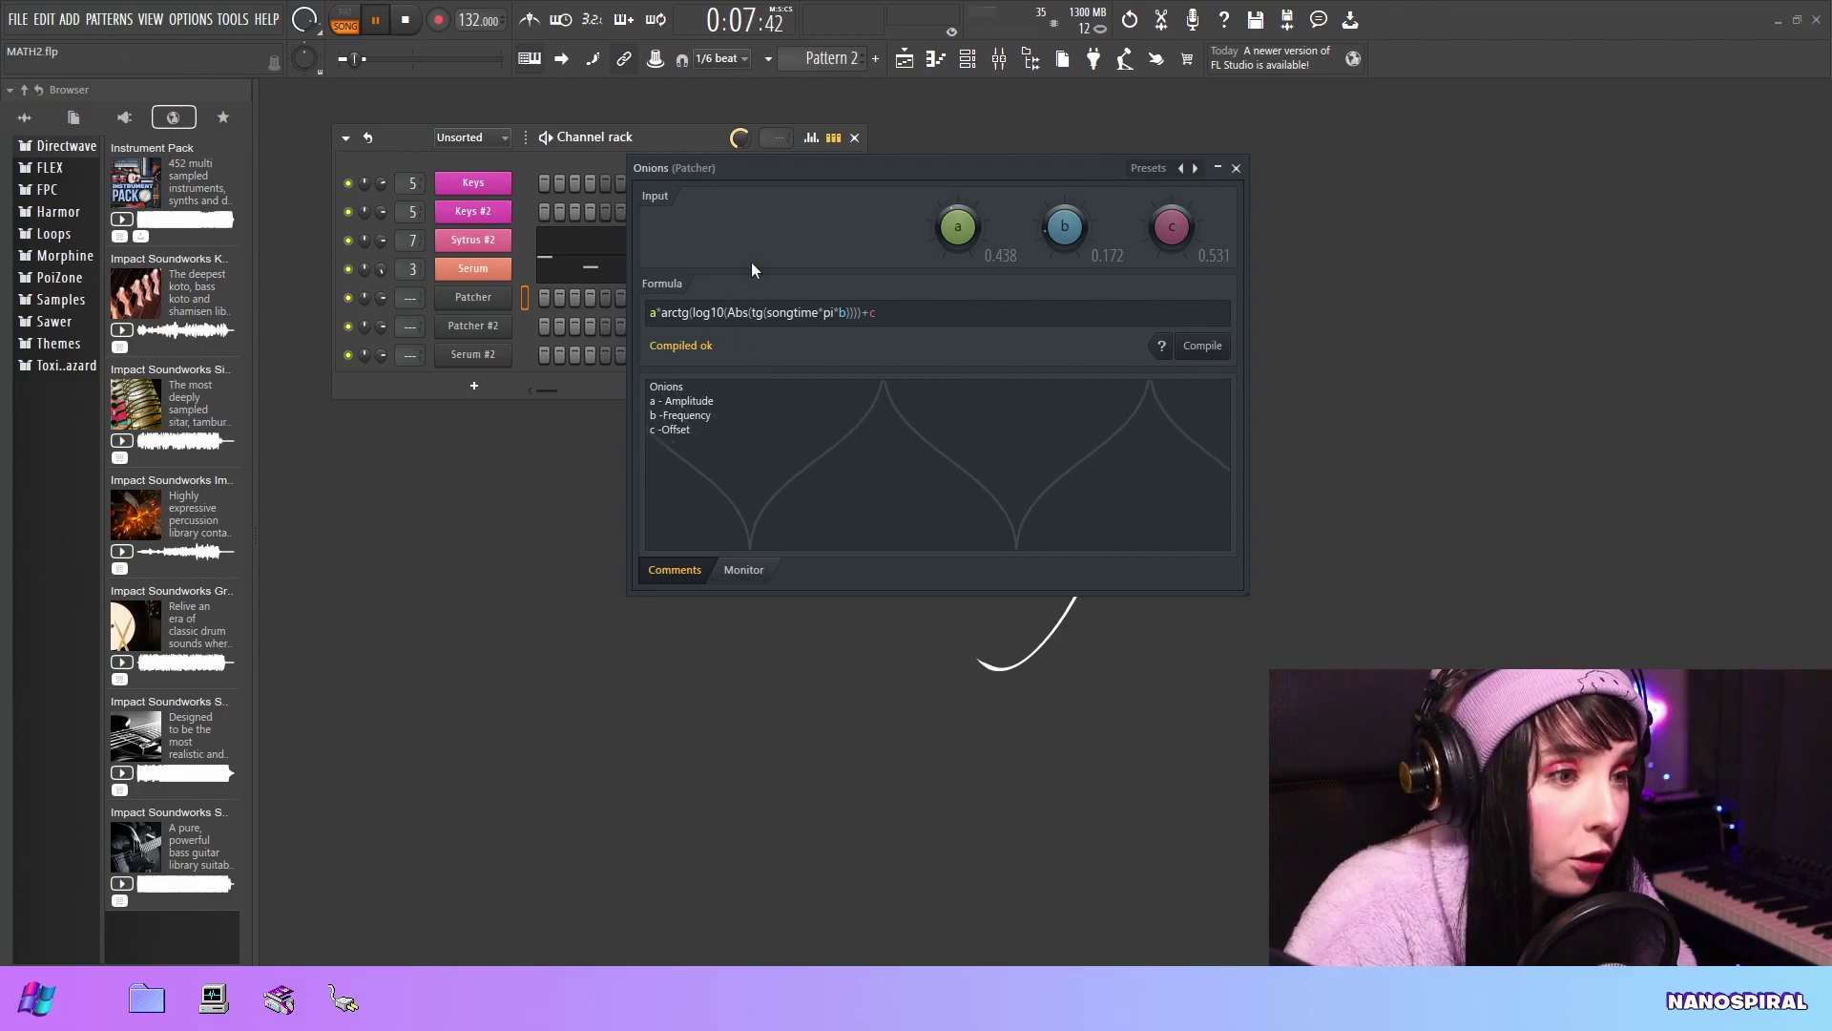
- Bring up the Desmos Onions graph and pan and zoom to show the curve's peaks
key("alt+Tab")
scroll(1105, 563, "up", 1)
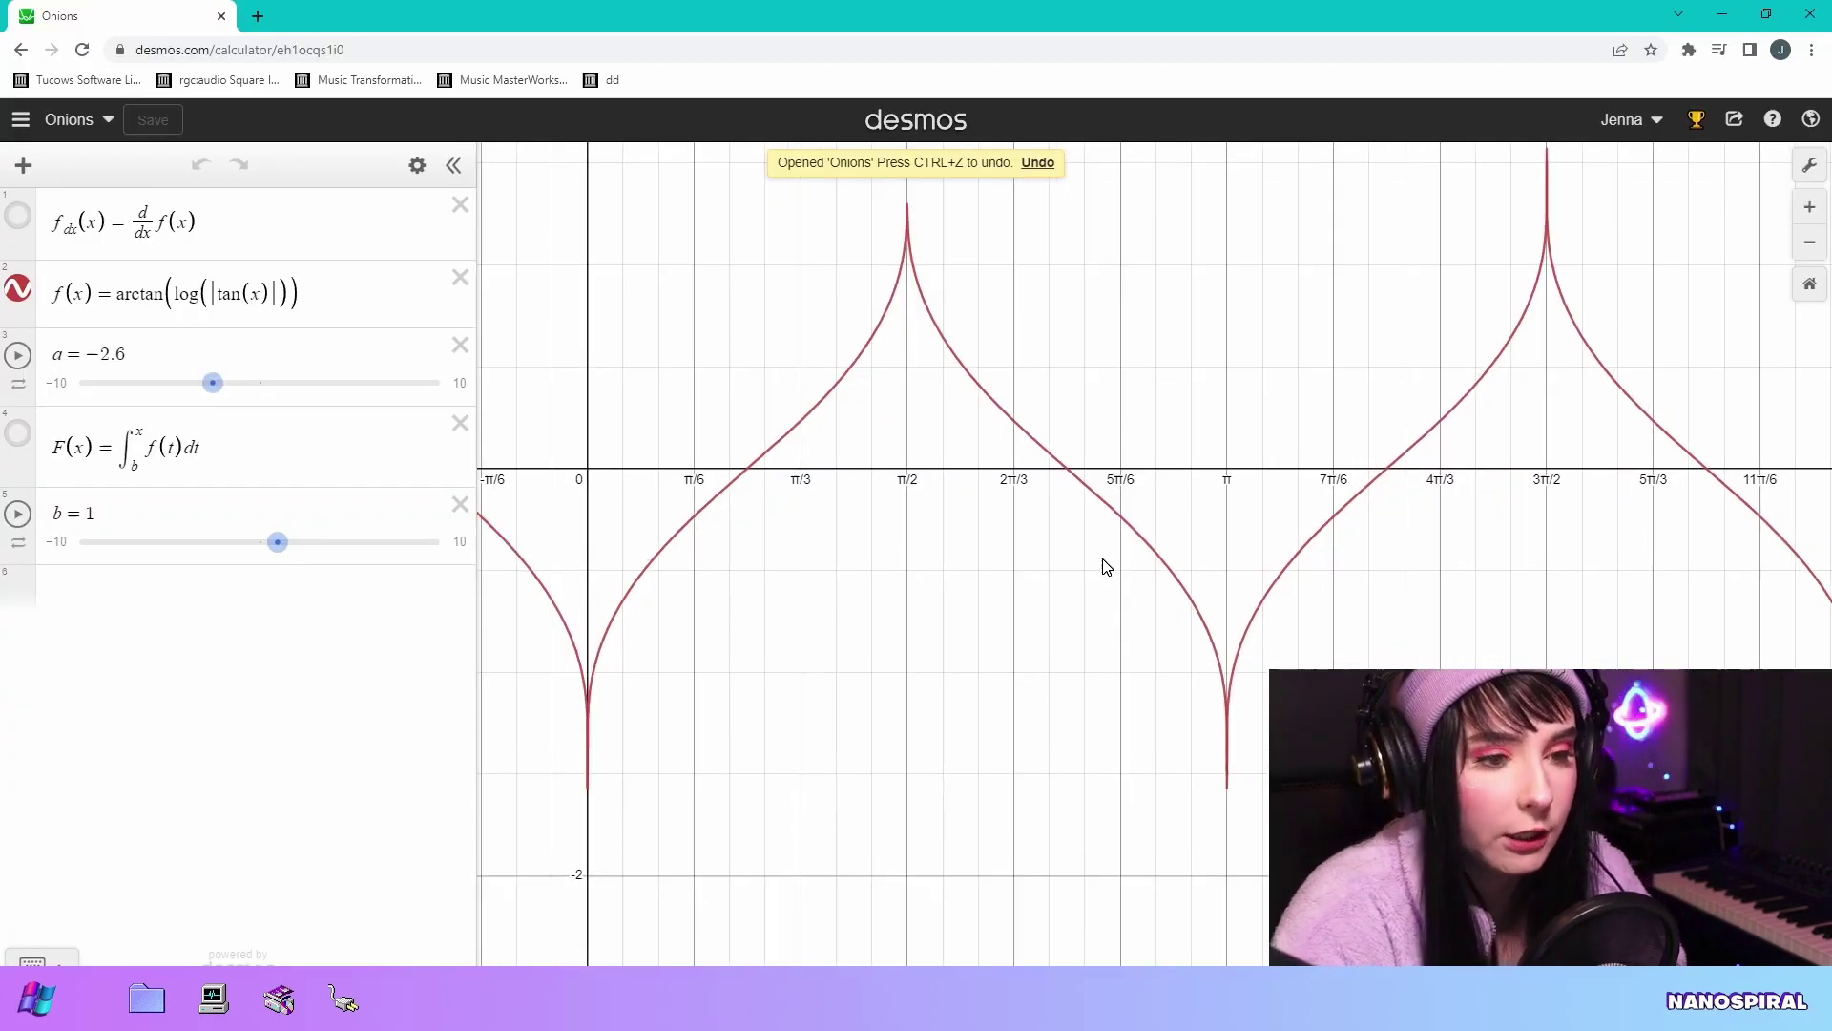
left_click_drag(1103, 562, 1226, 602)
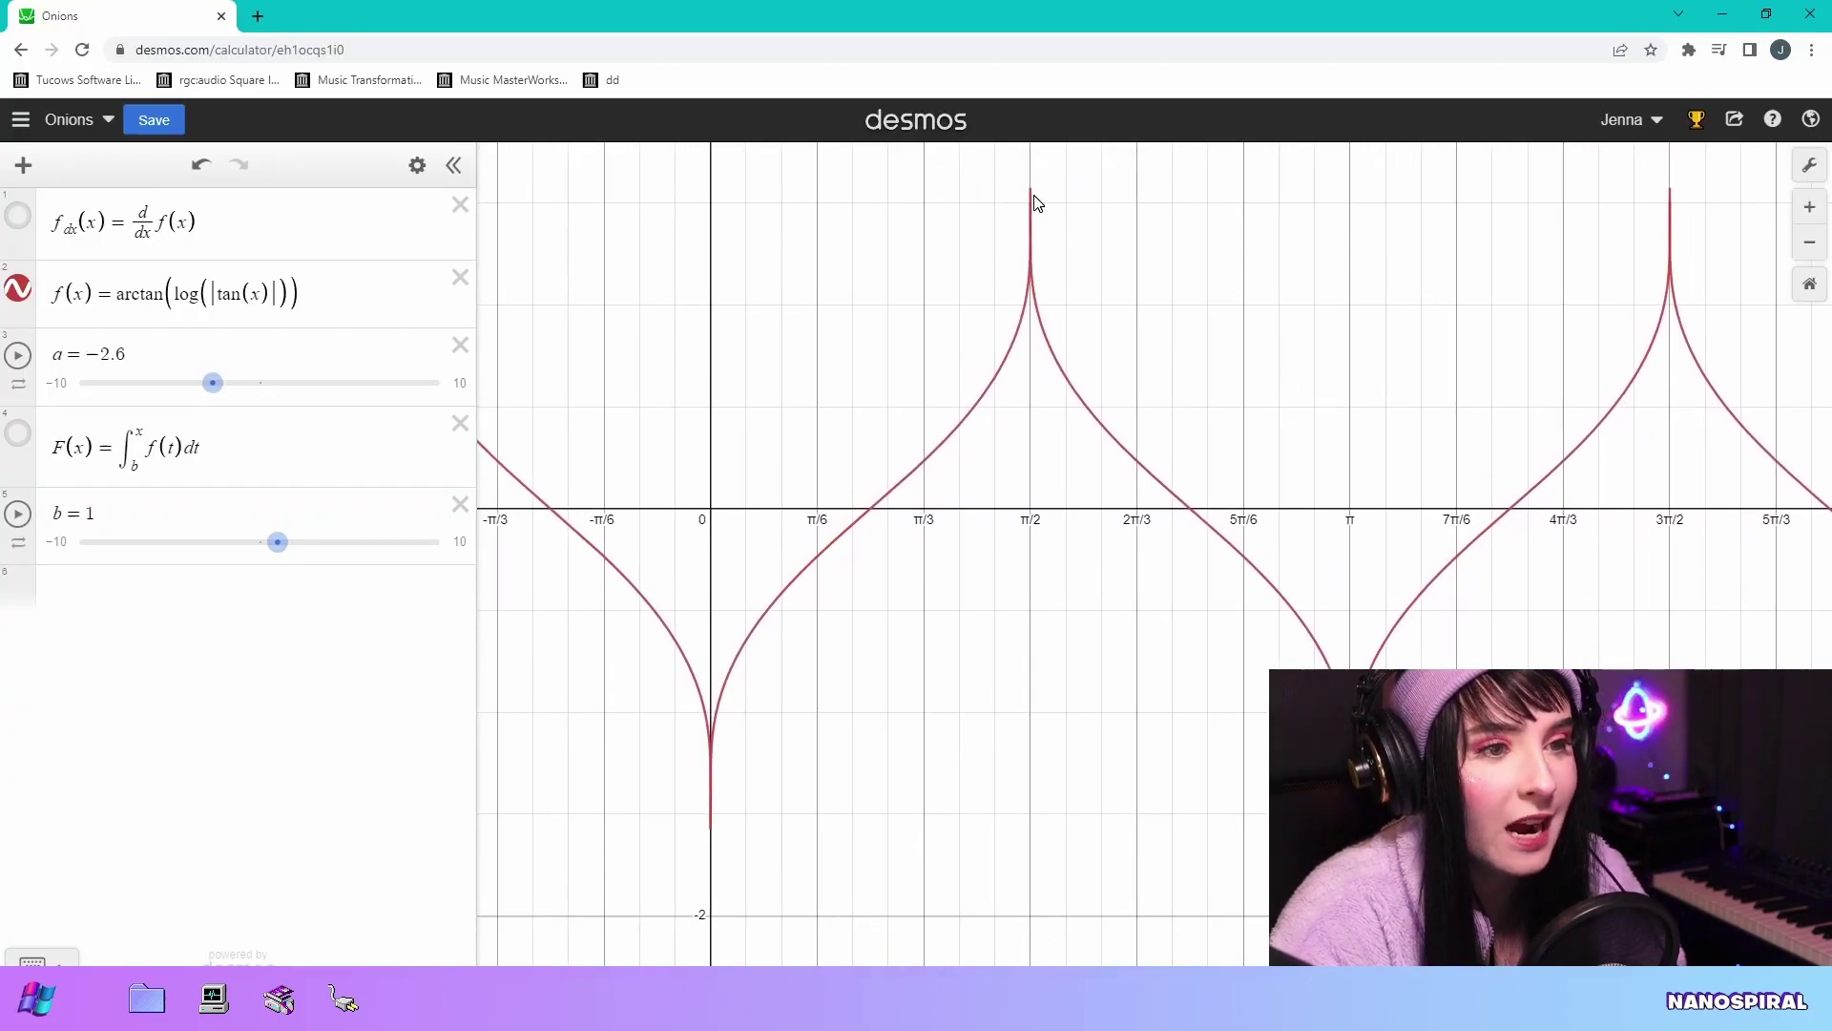
scroll(1231, 343, "down", 1)
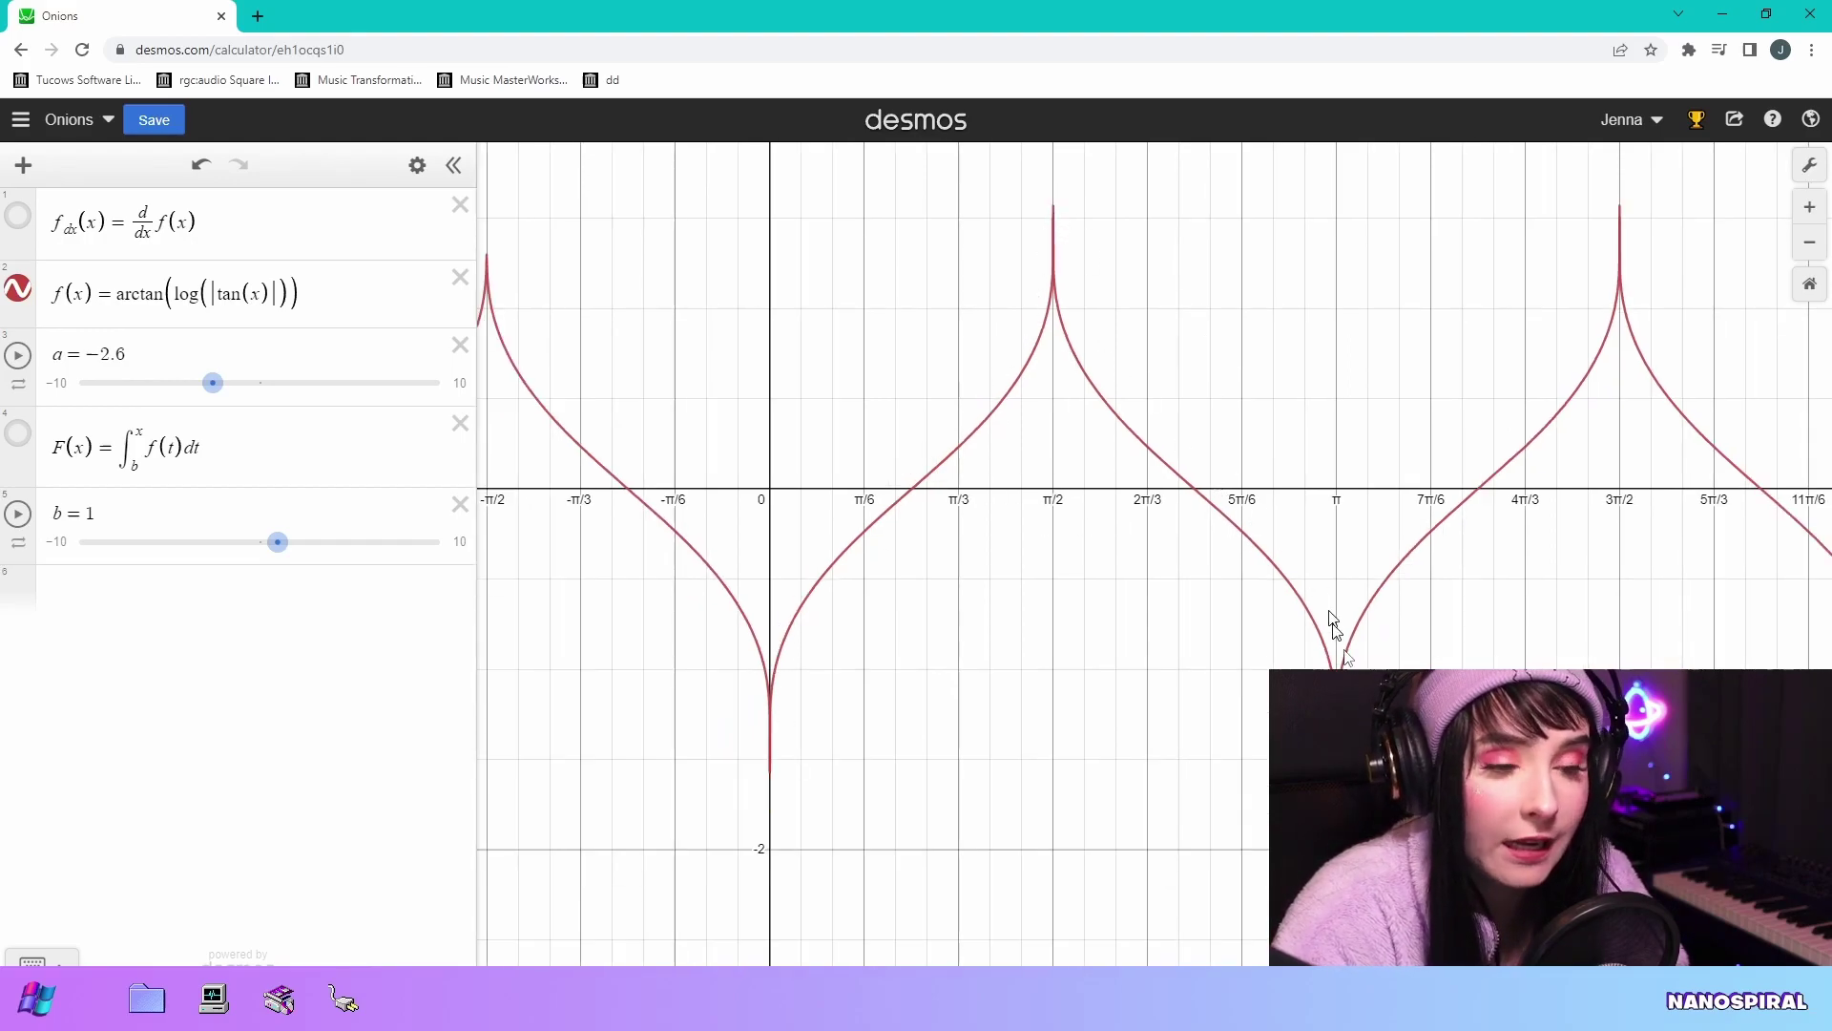
left_click_drag(1308, 397, 1414, 479)
- Highlight the arctan, tan(x) and |tan(x)| parts of f(x)=arctan(log(|tan(x)|)) in turn
left_click(120, 292)
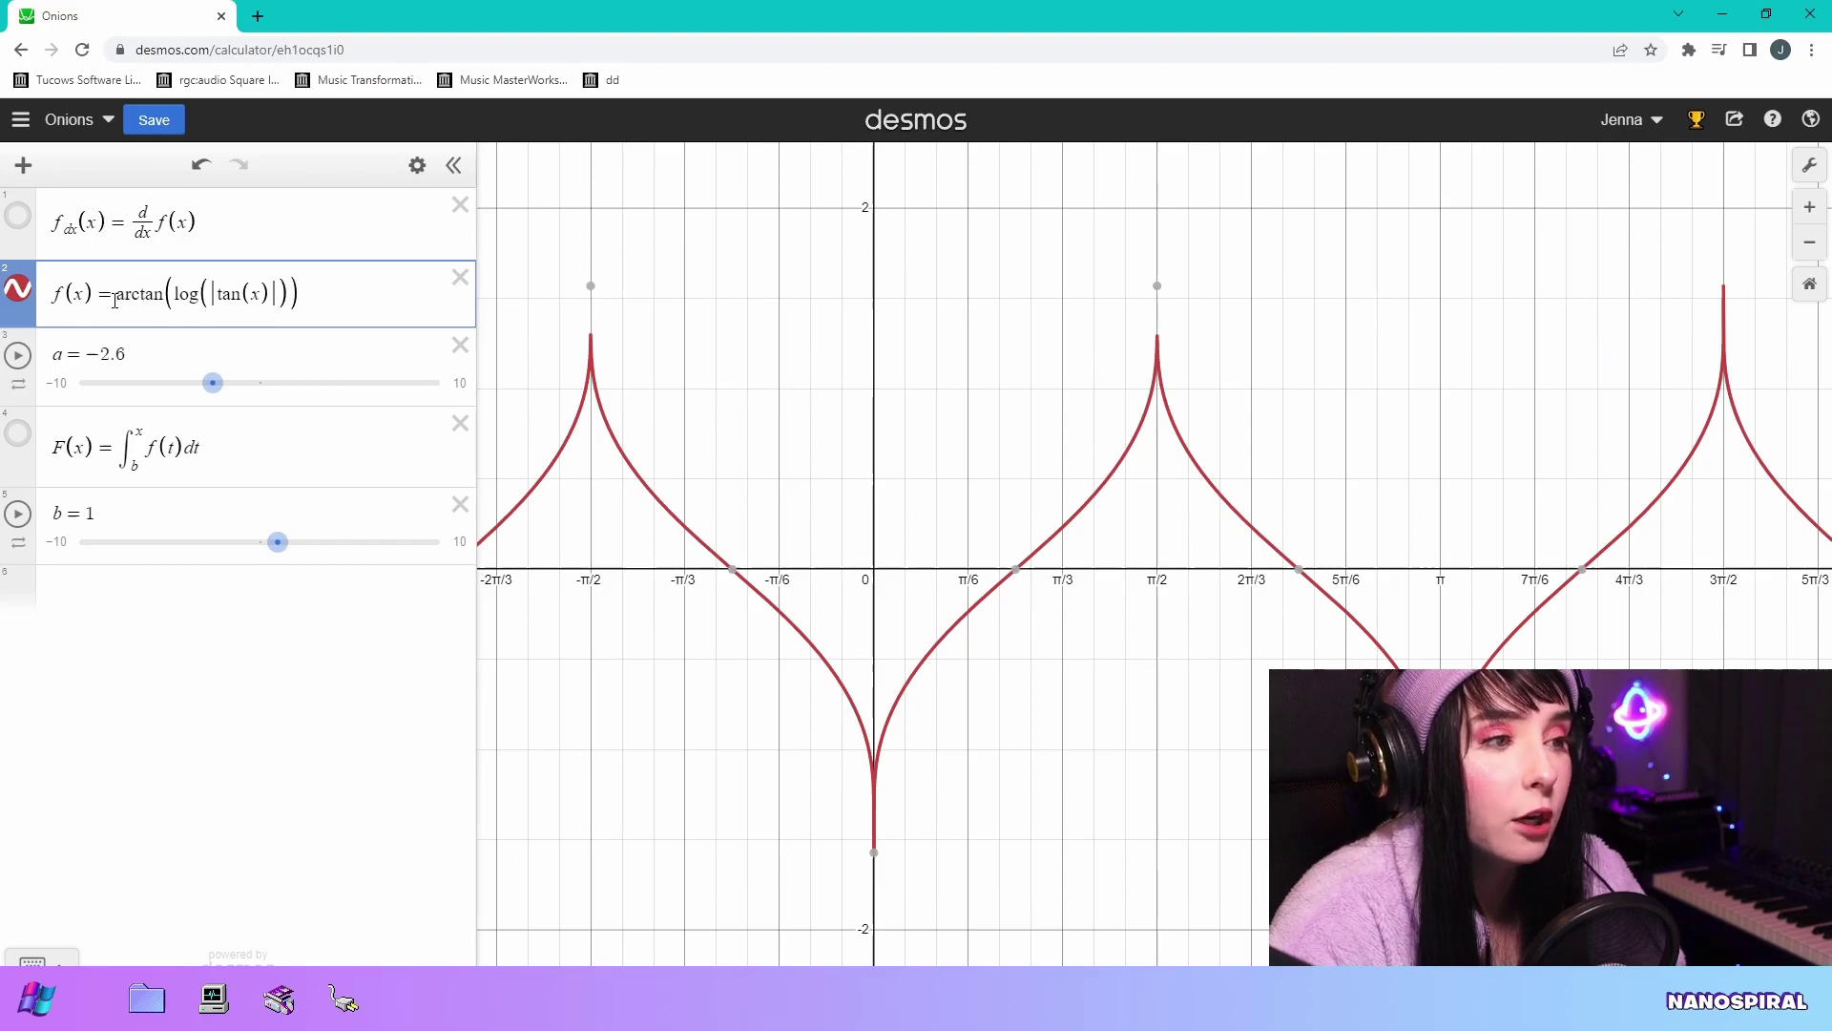
left_click_drag(120, 291, 150, 298)
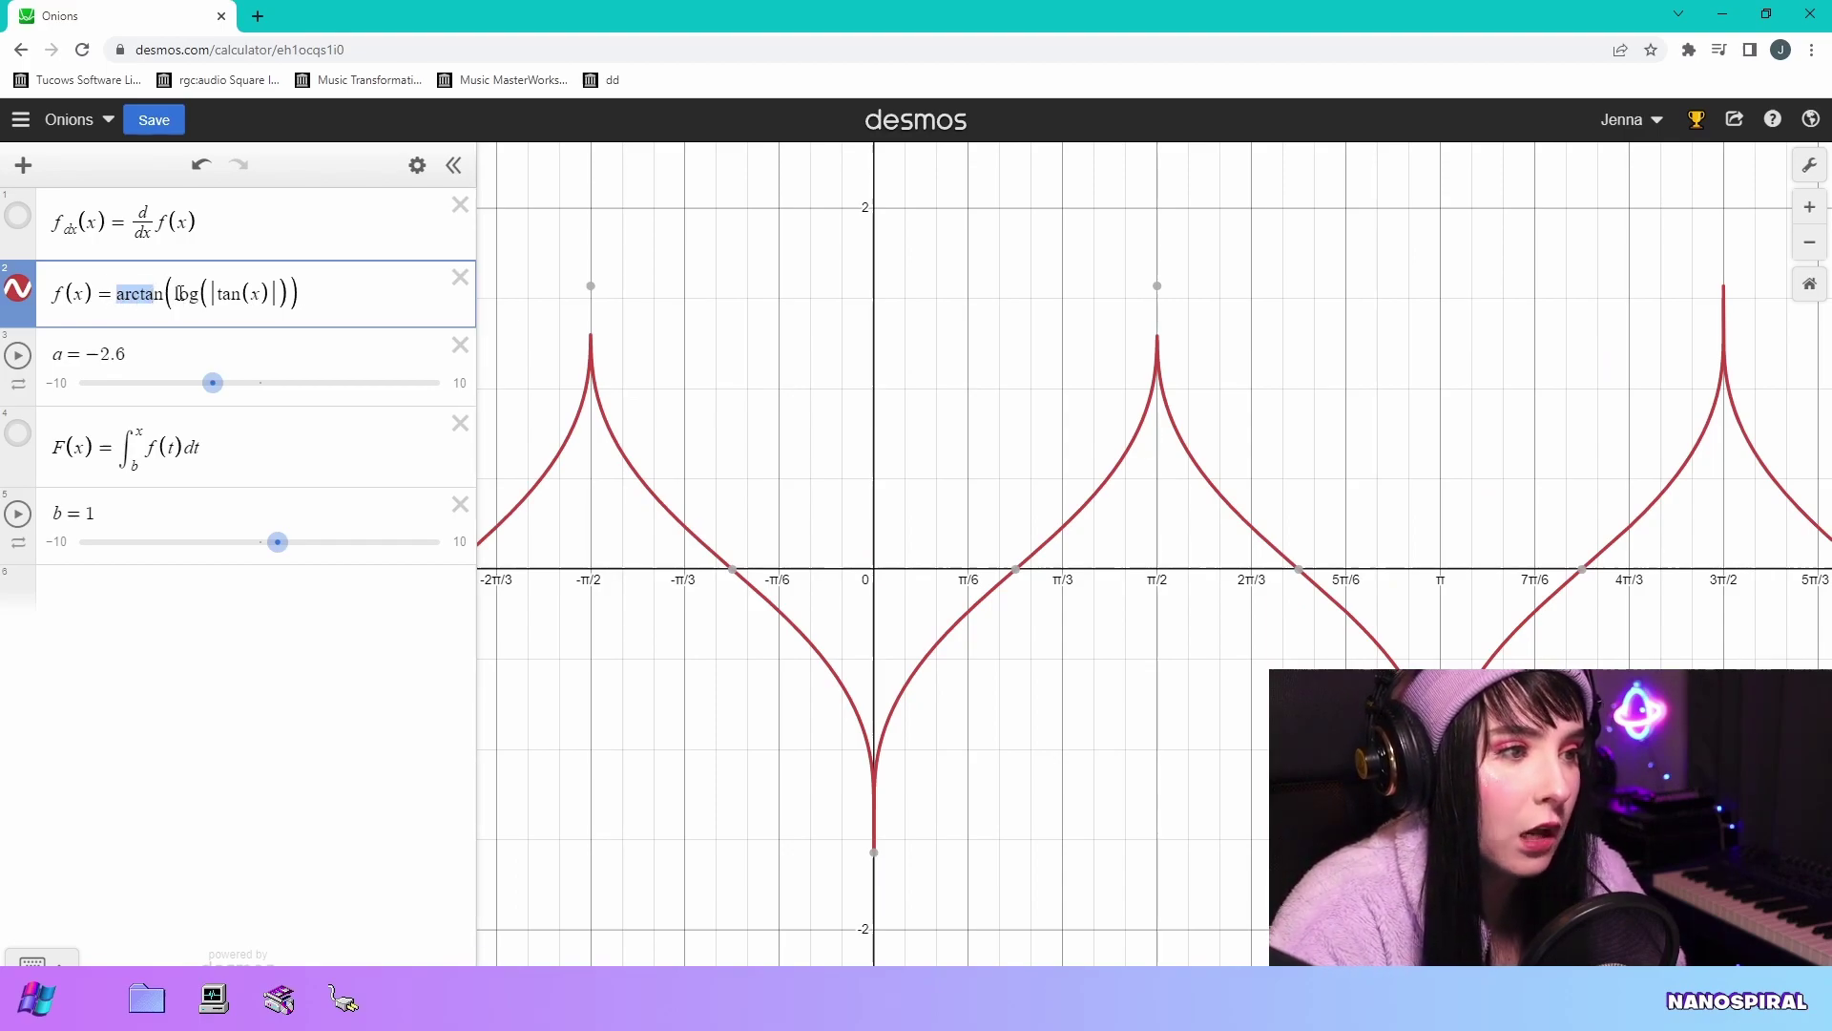
left_click_drag(214, 296, 274, 294)
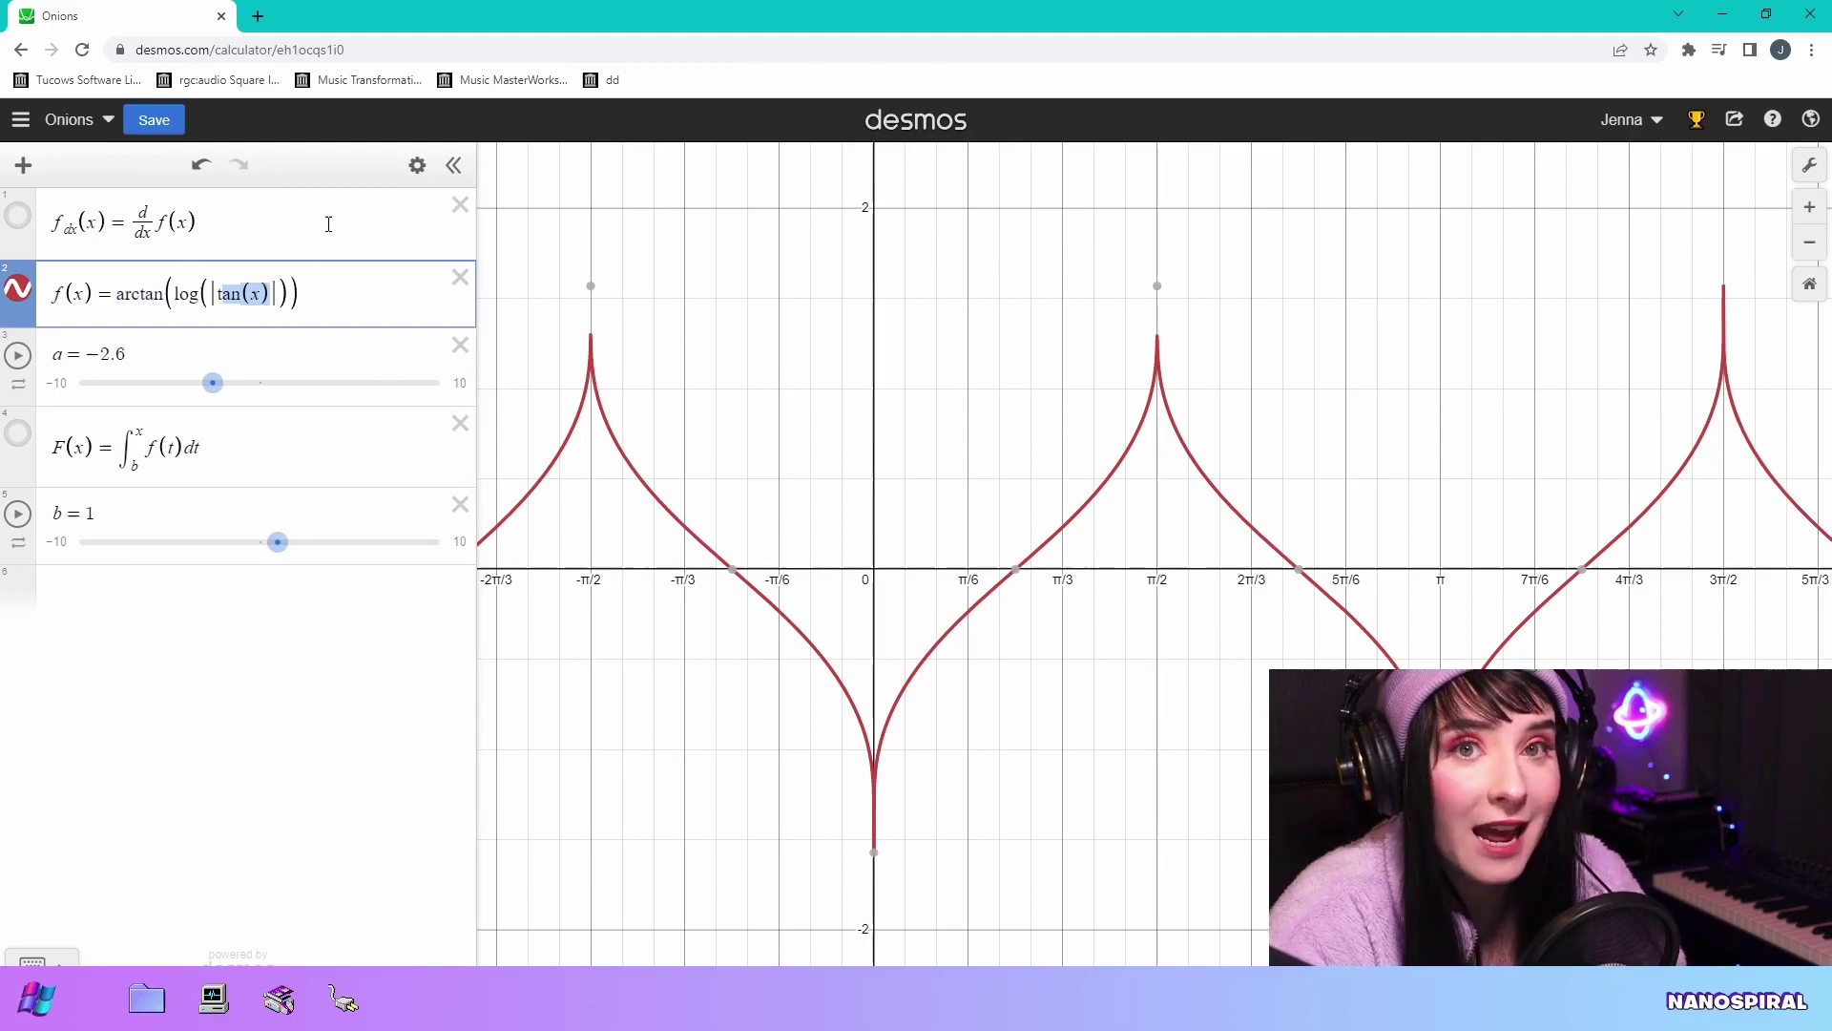
left_click(206, 293)
left_click_drag(210, 293, 276, 294)
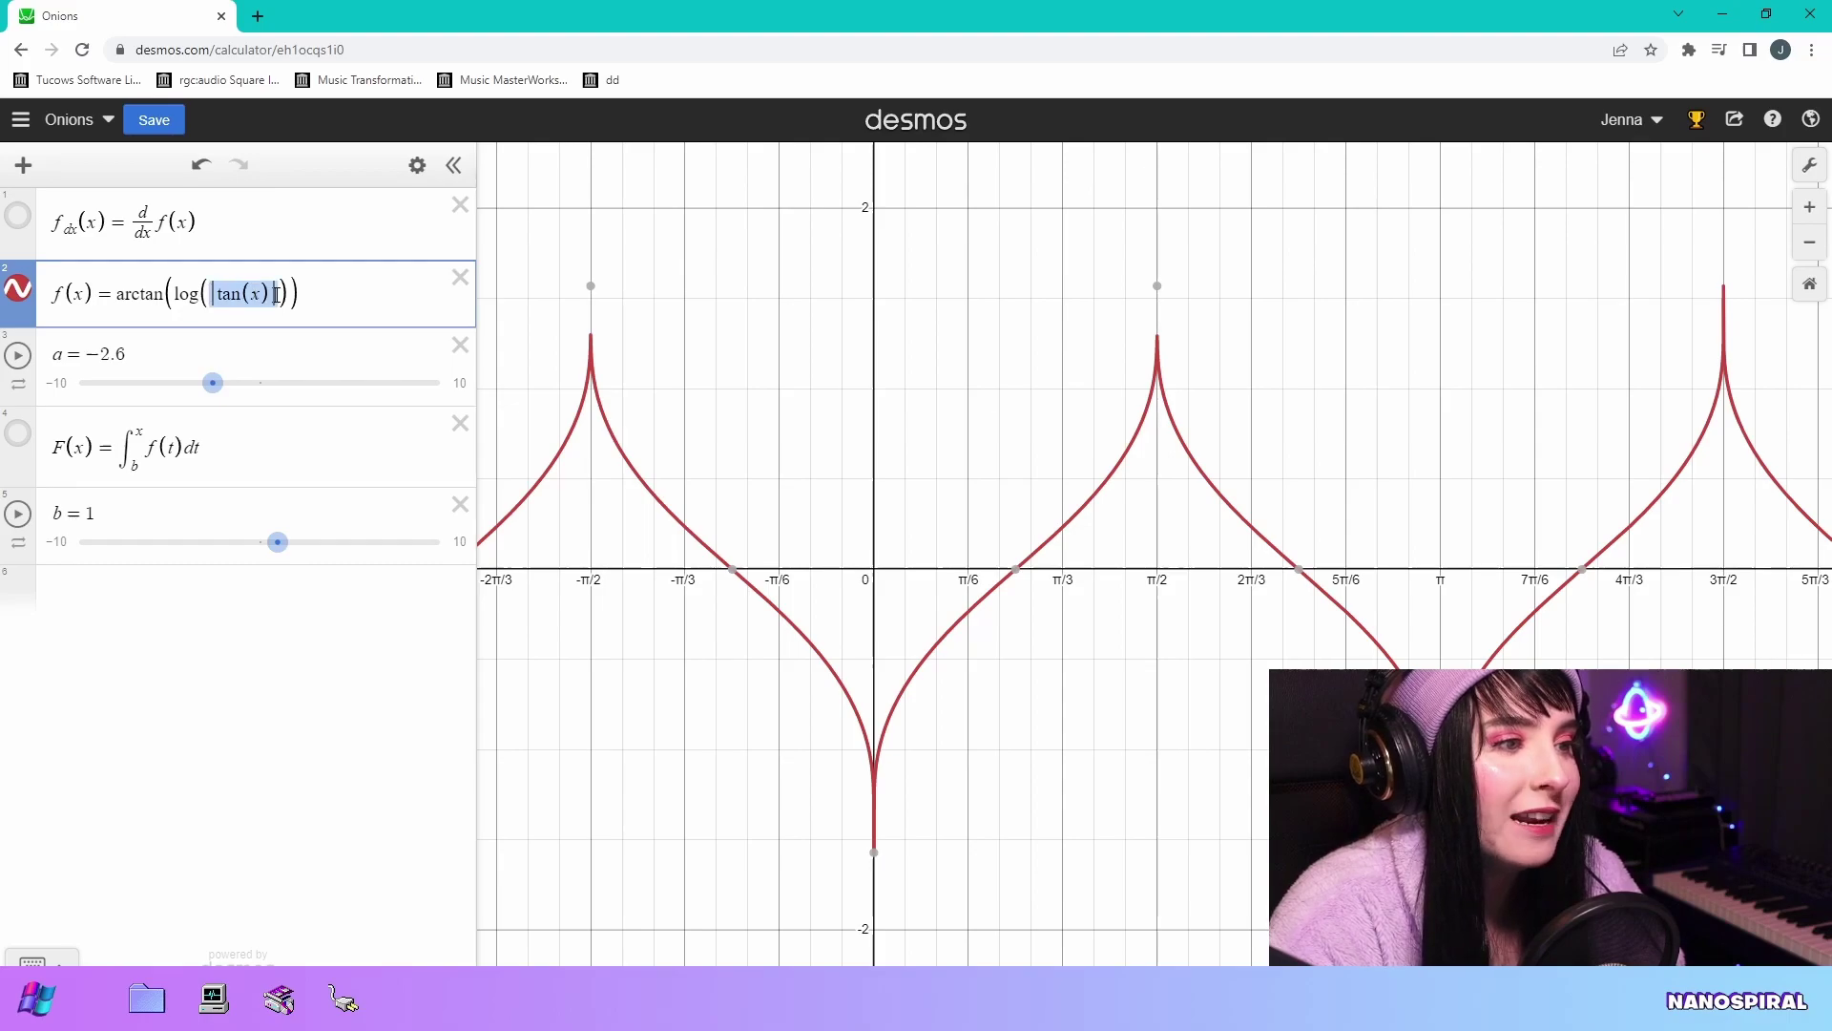
left_click(218, 293)
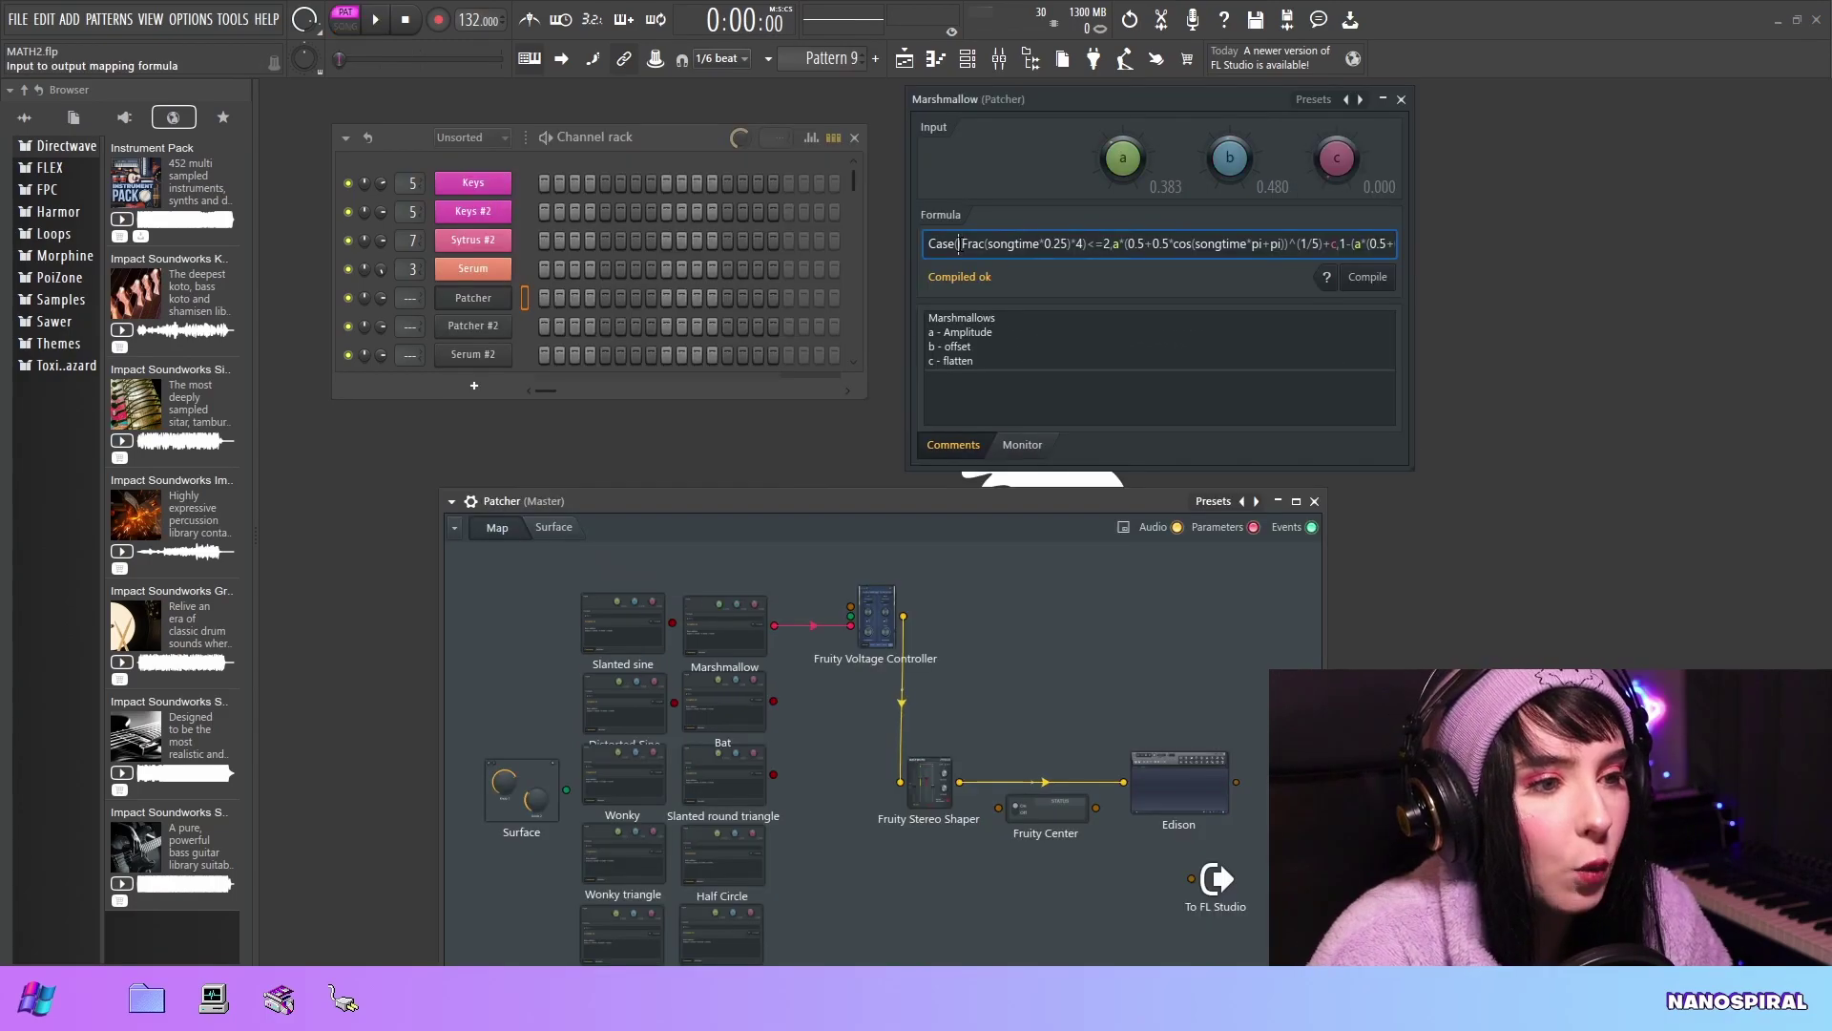
- Play the Marshmallow controller while highlighting the first condition and the second branch's leading 1-
left_click_drag(958, 244, 1123, 245)
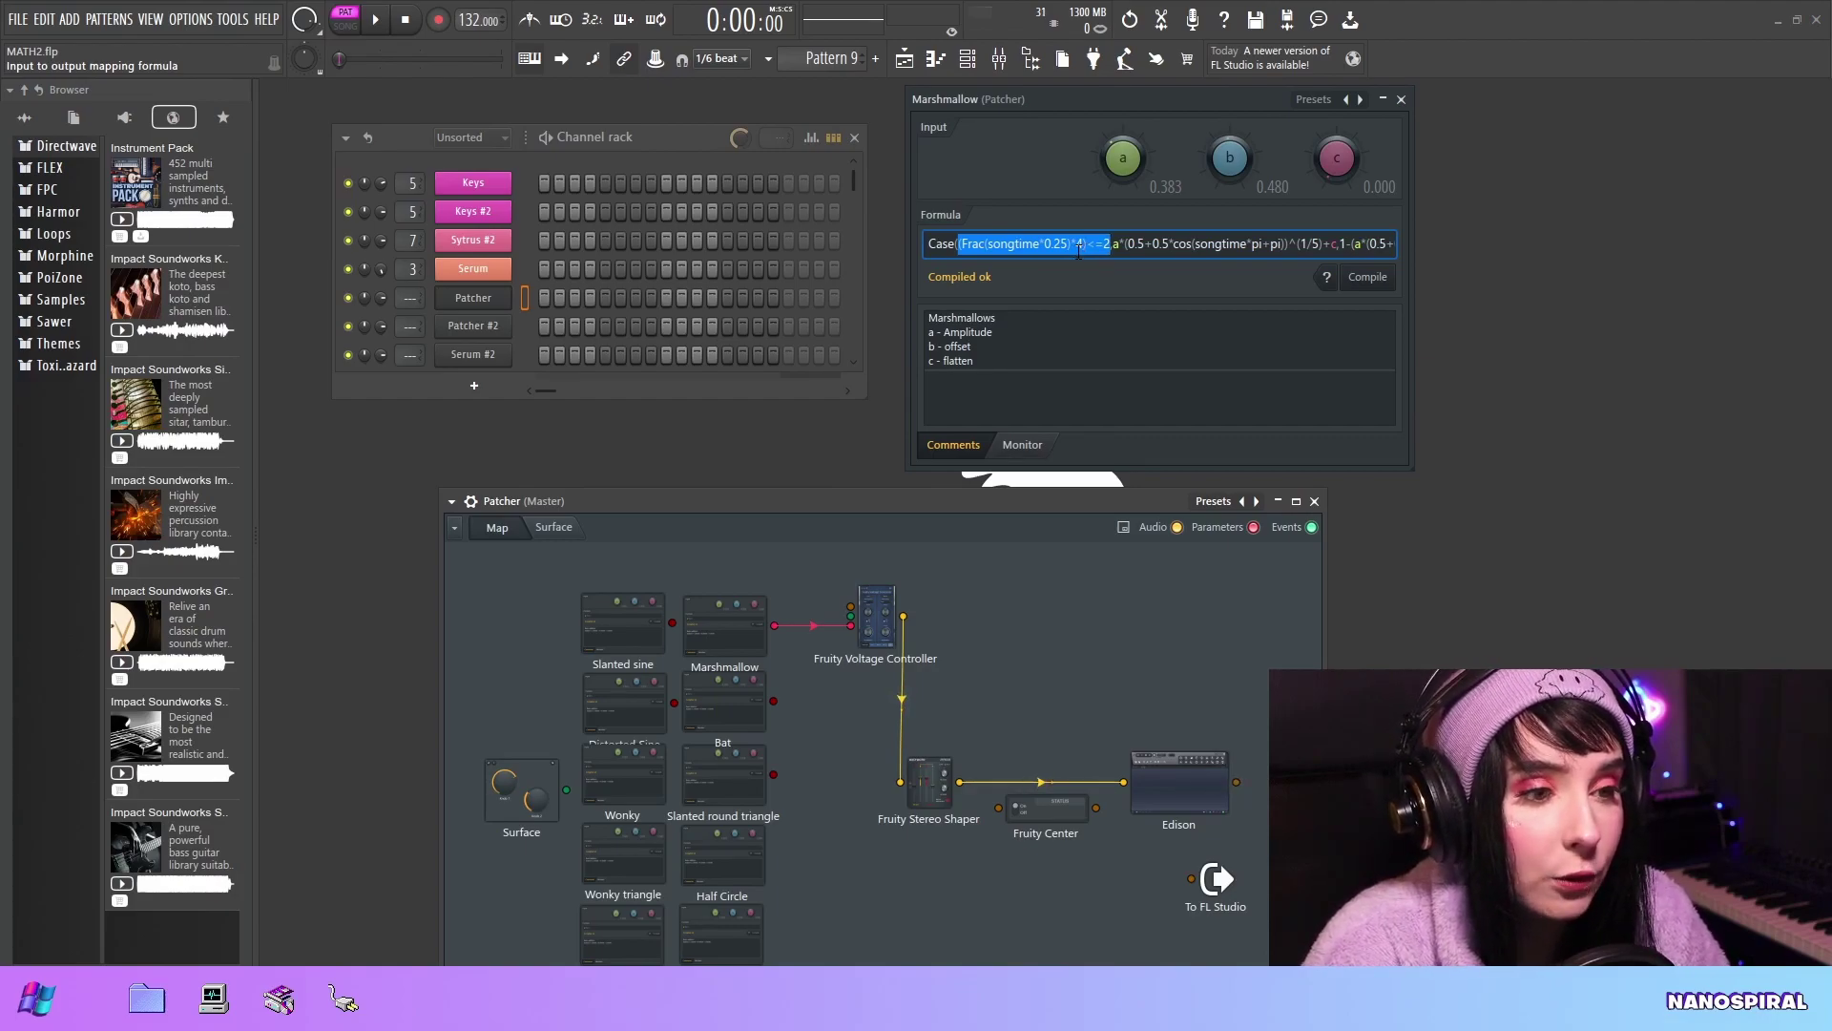
key("space")
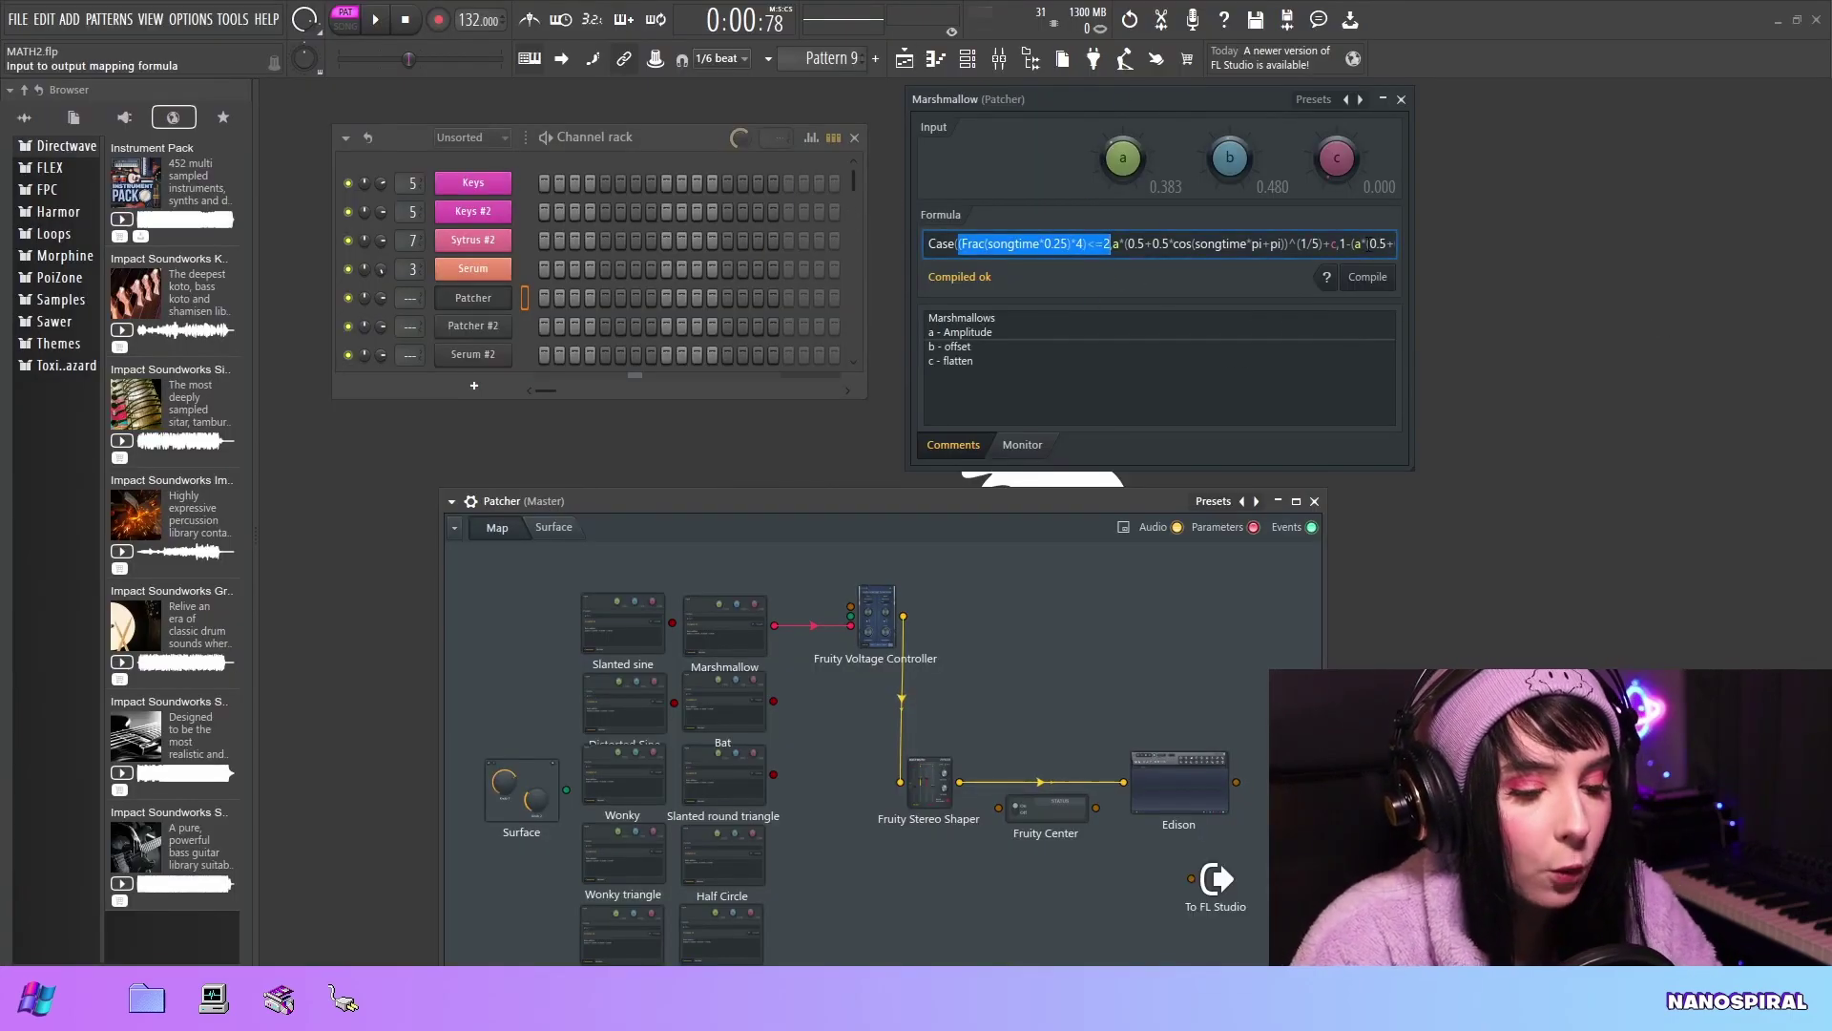
left_click(1110, 247)
left_click_drag(1341, 245, 1385, 245)
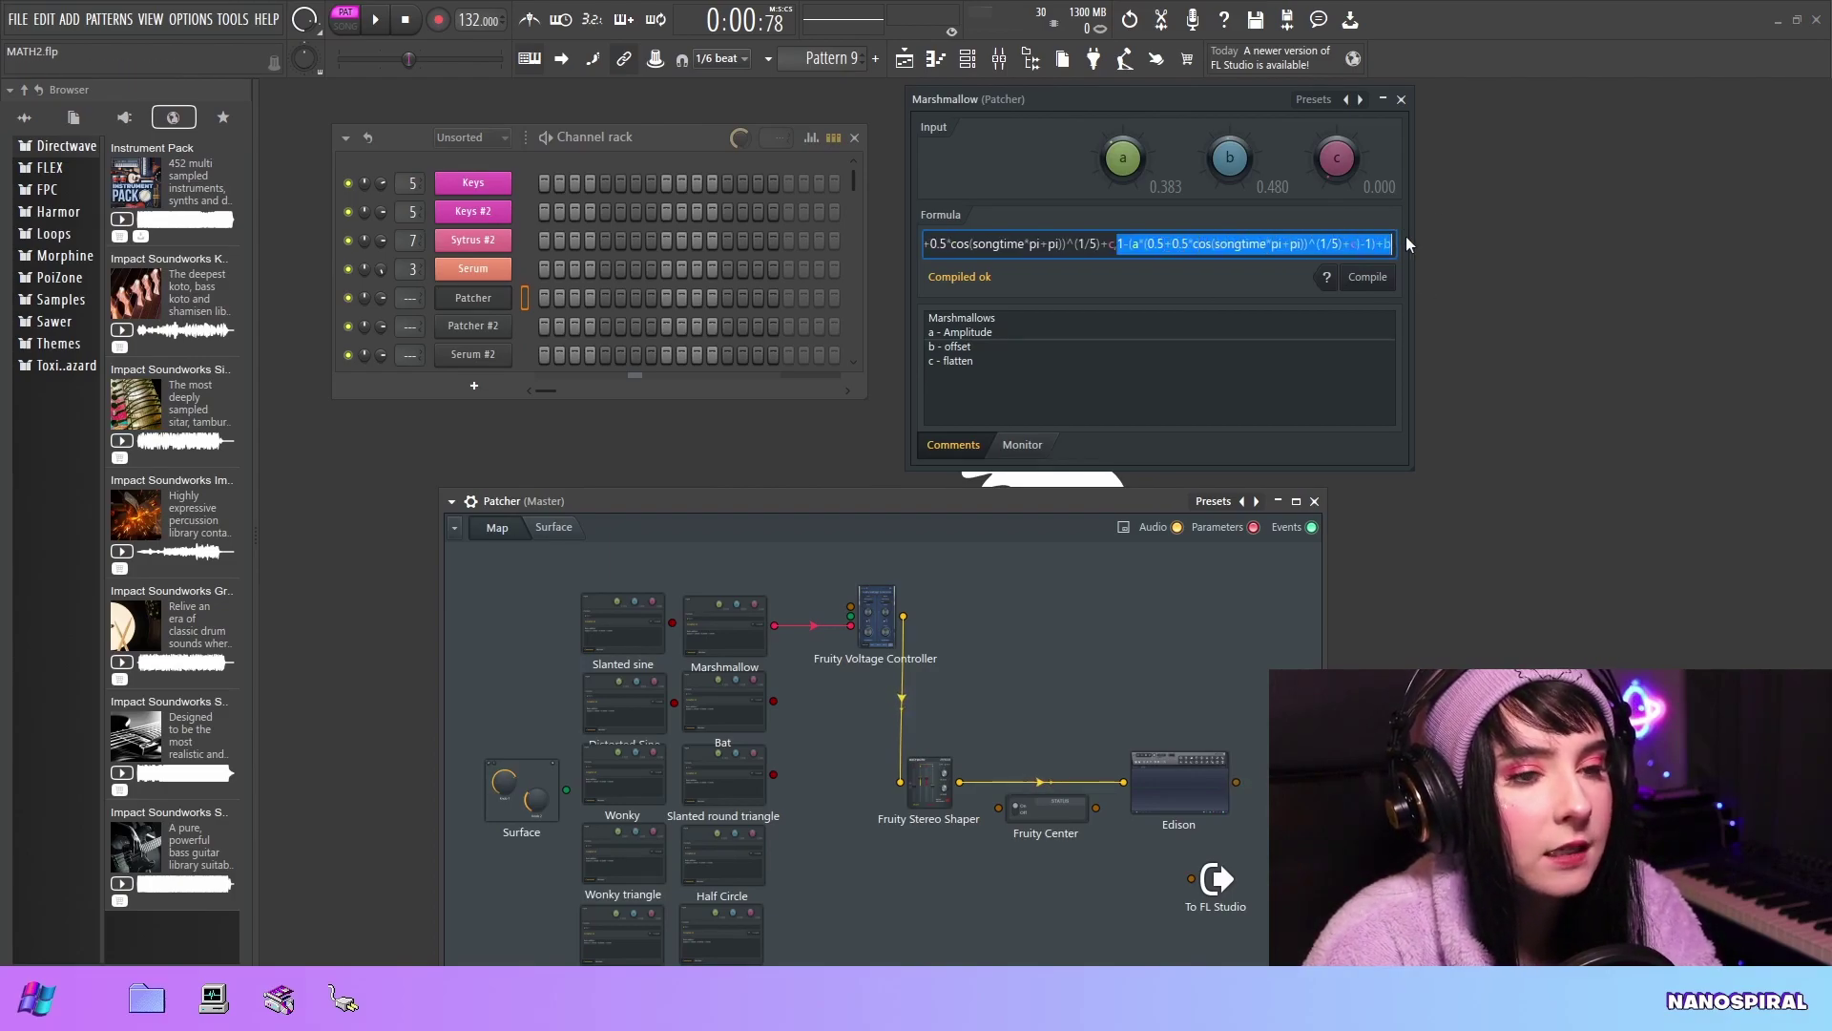
left_click(1112, 244)
left_click_drag(1127, 242, 1129, 244)
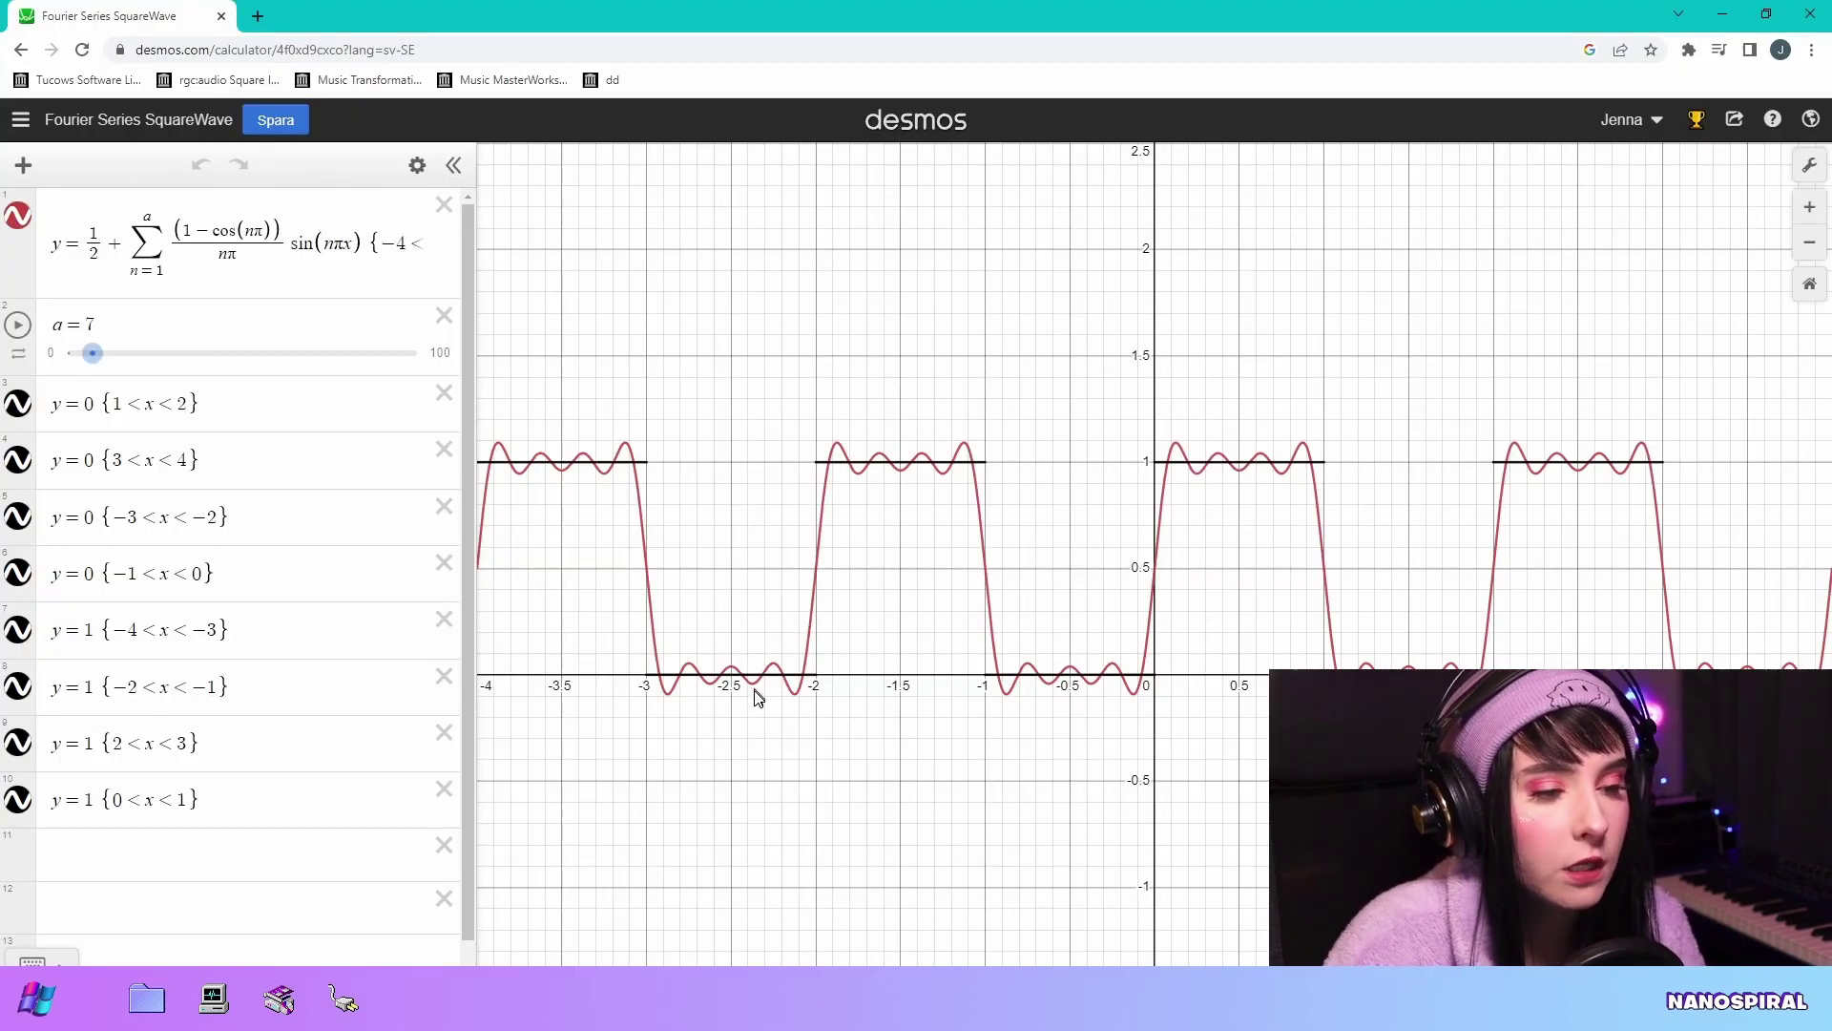
- Highlight the (1−cos(nπ))/nπ coefficient and sin(nπx) term, then centre the Formula Controller window
left_click(295, 242)
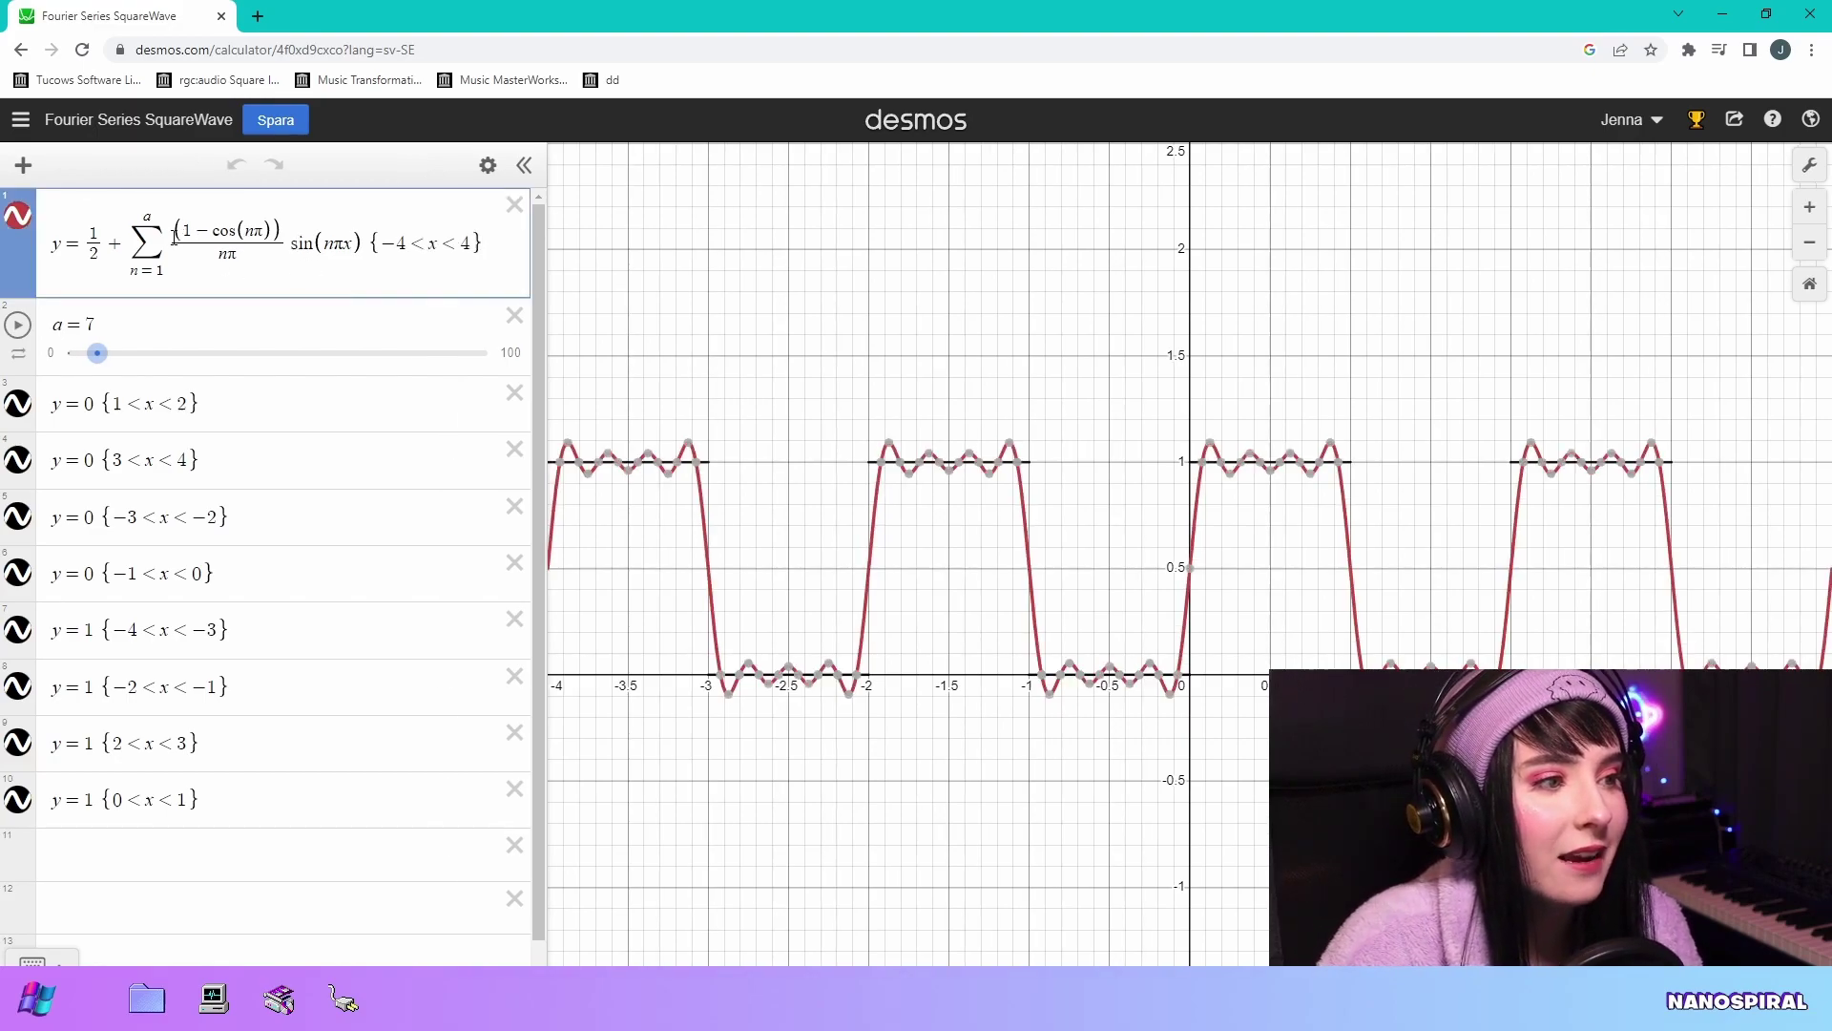
left_click_drag(174, 235, 177, 245)
left_click_drag(311, 251, 357, 243)
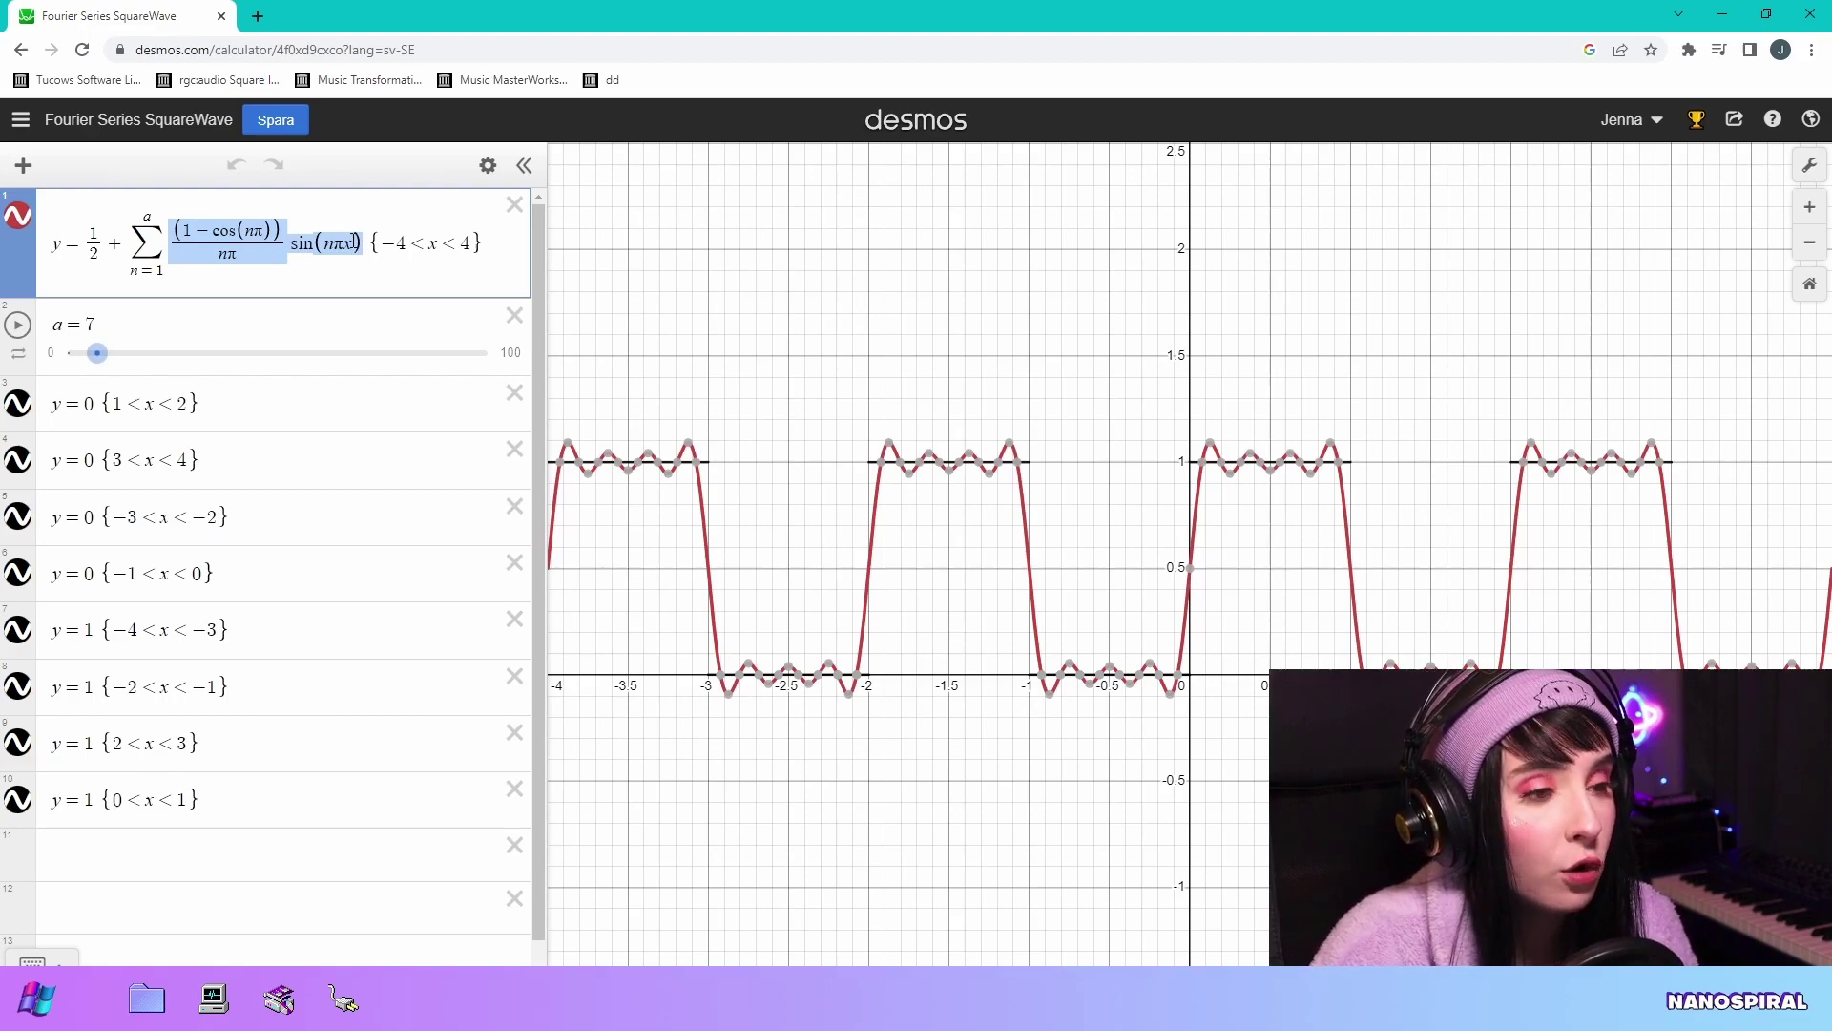
left_click(261, 191)
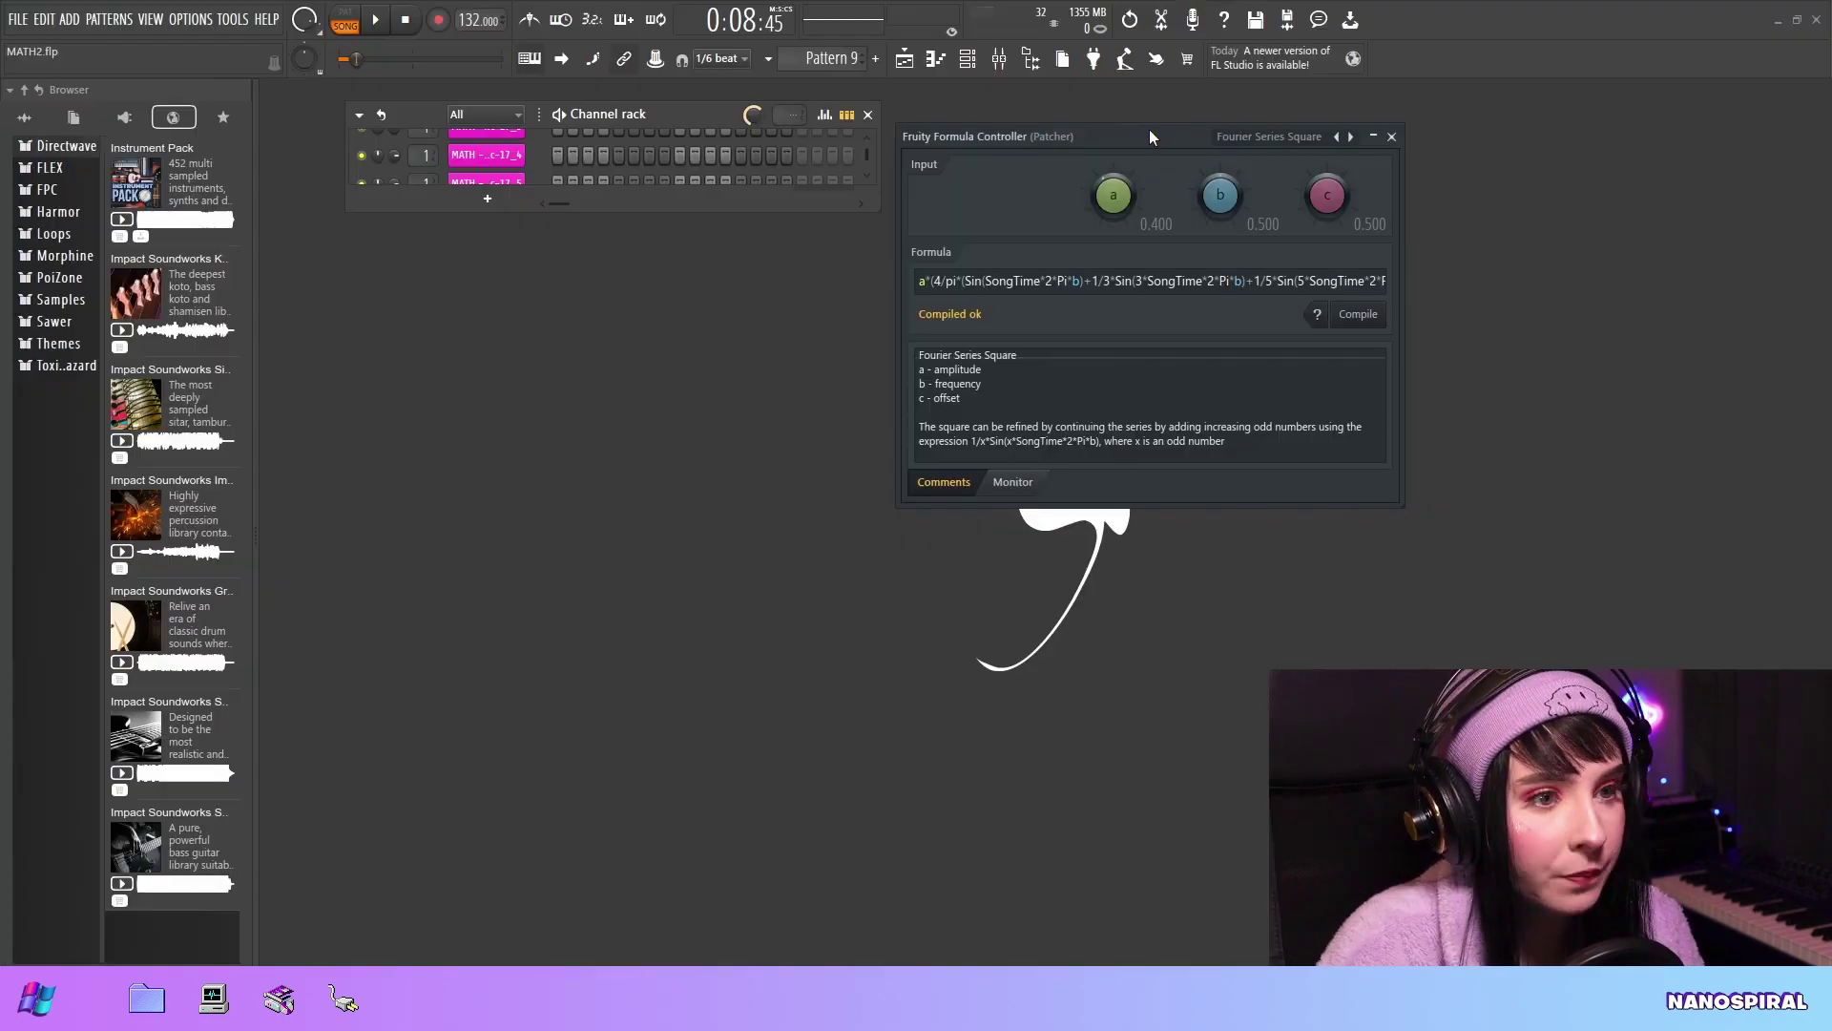
left_click_drag(1149, 131, 895, 248)
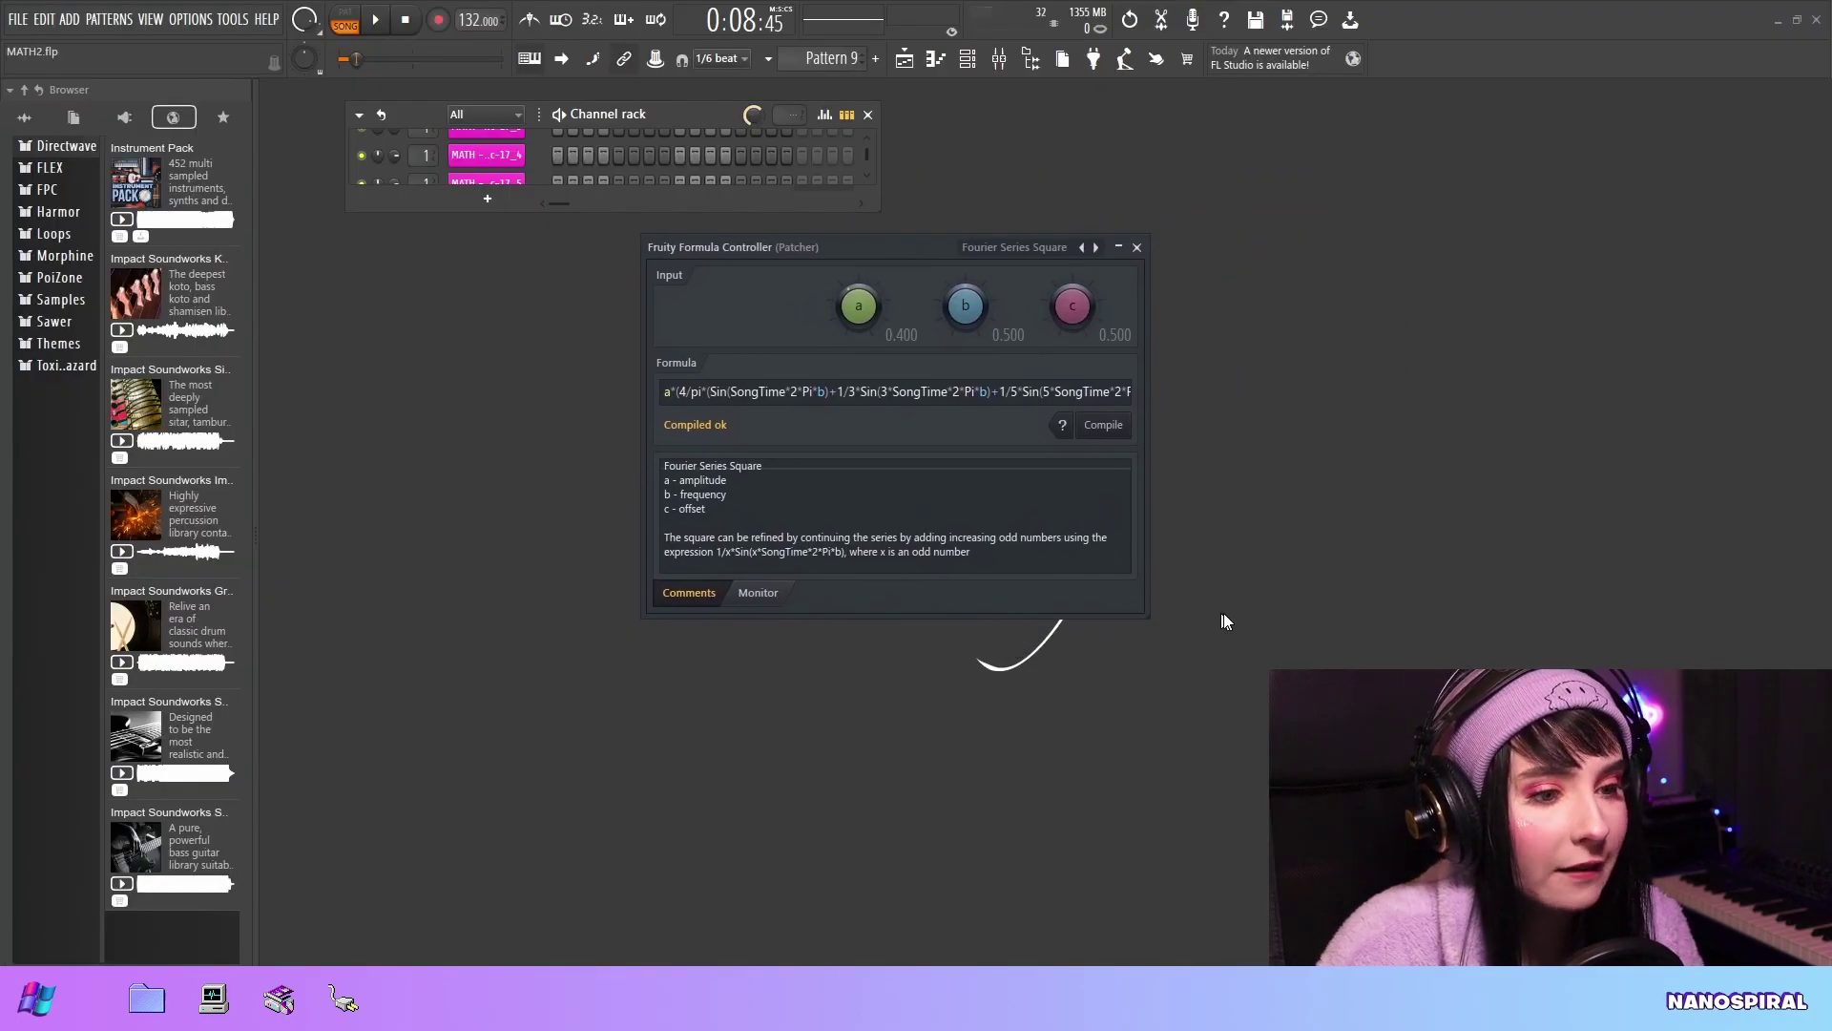
left_click_drag(1147, 609, 1317, 813)
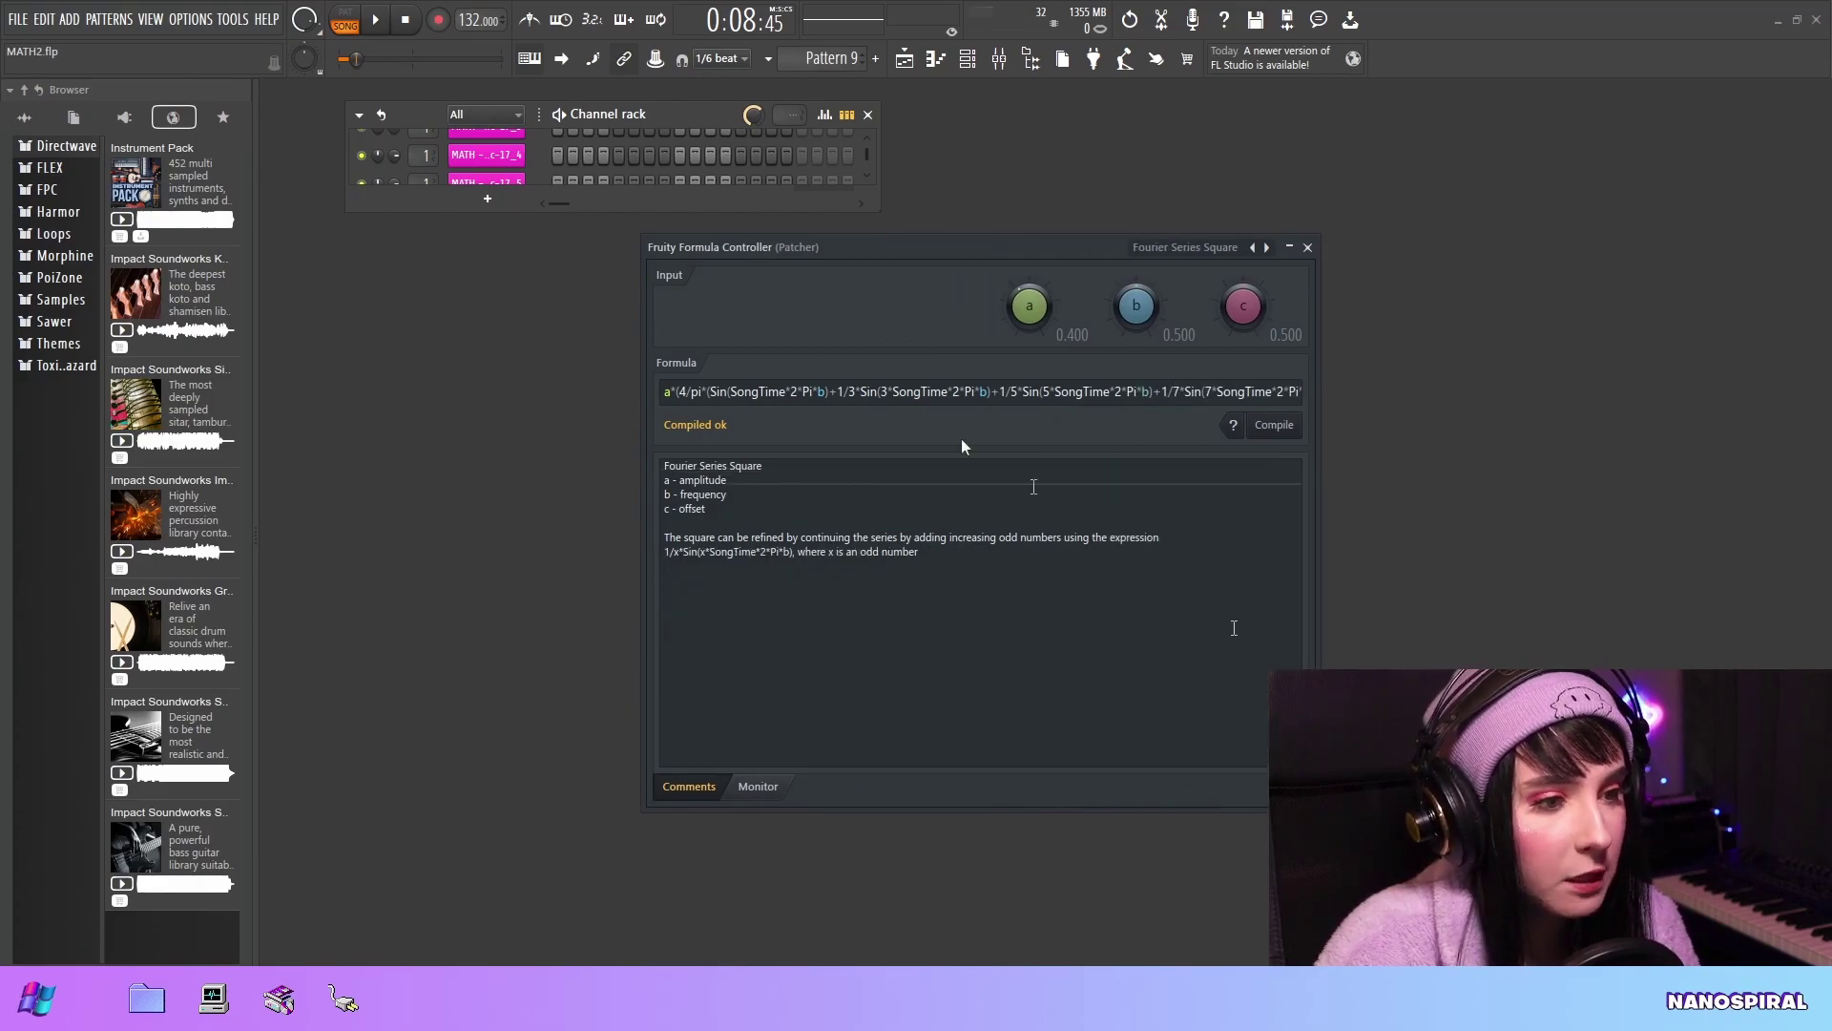
key("space")
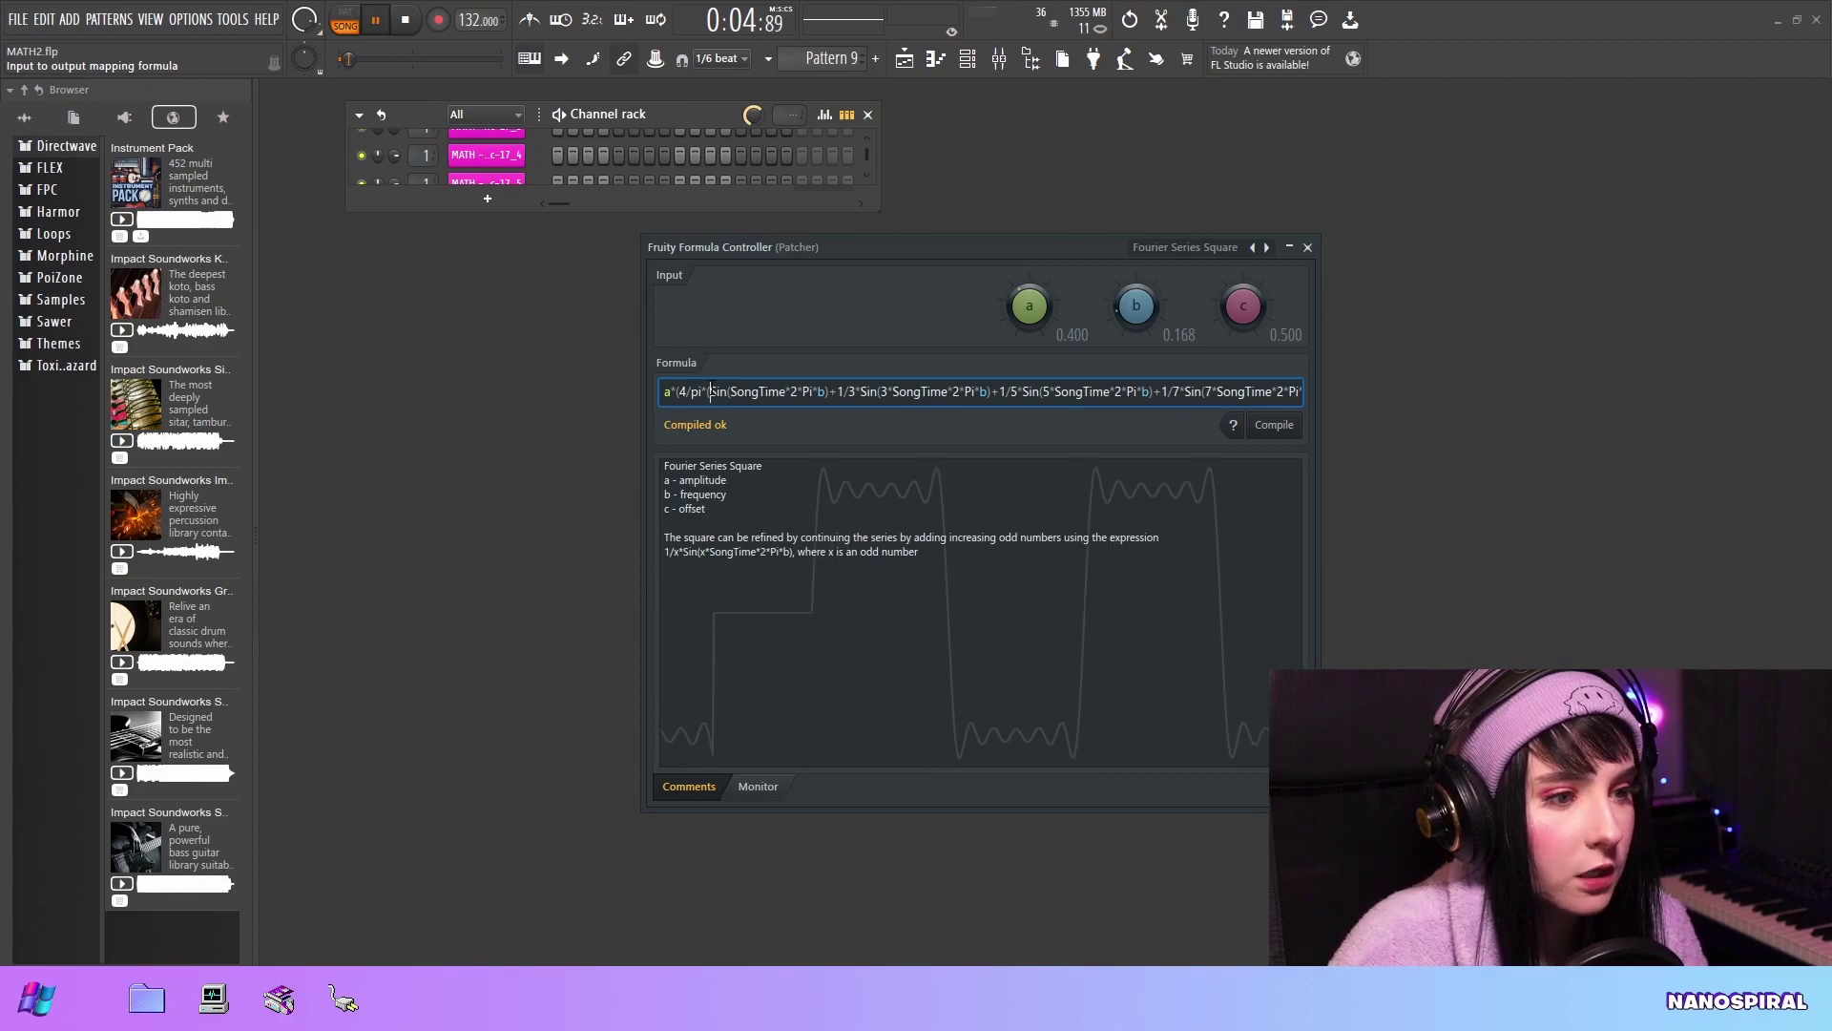
left_click_drag(711, 392, 831, 389)
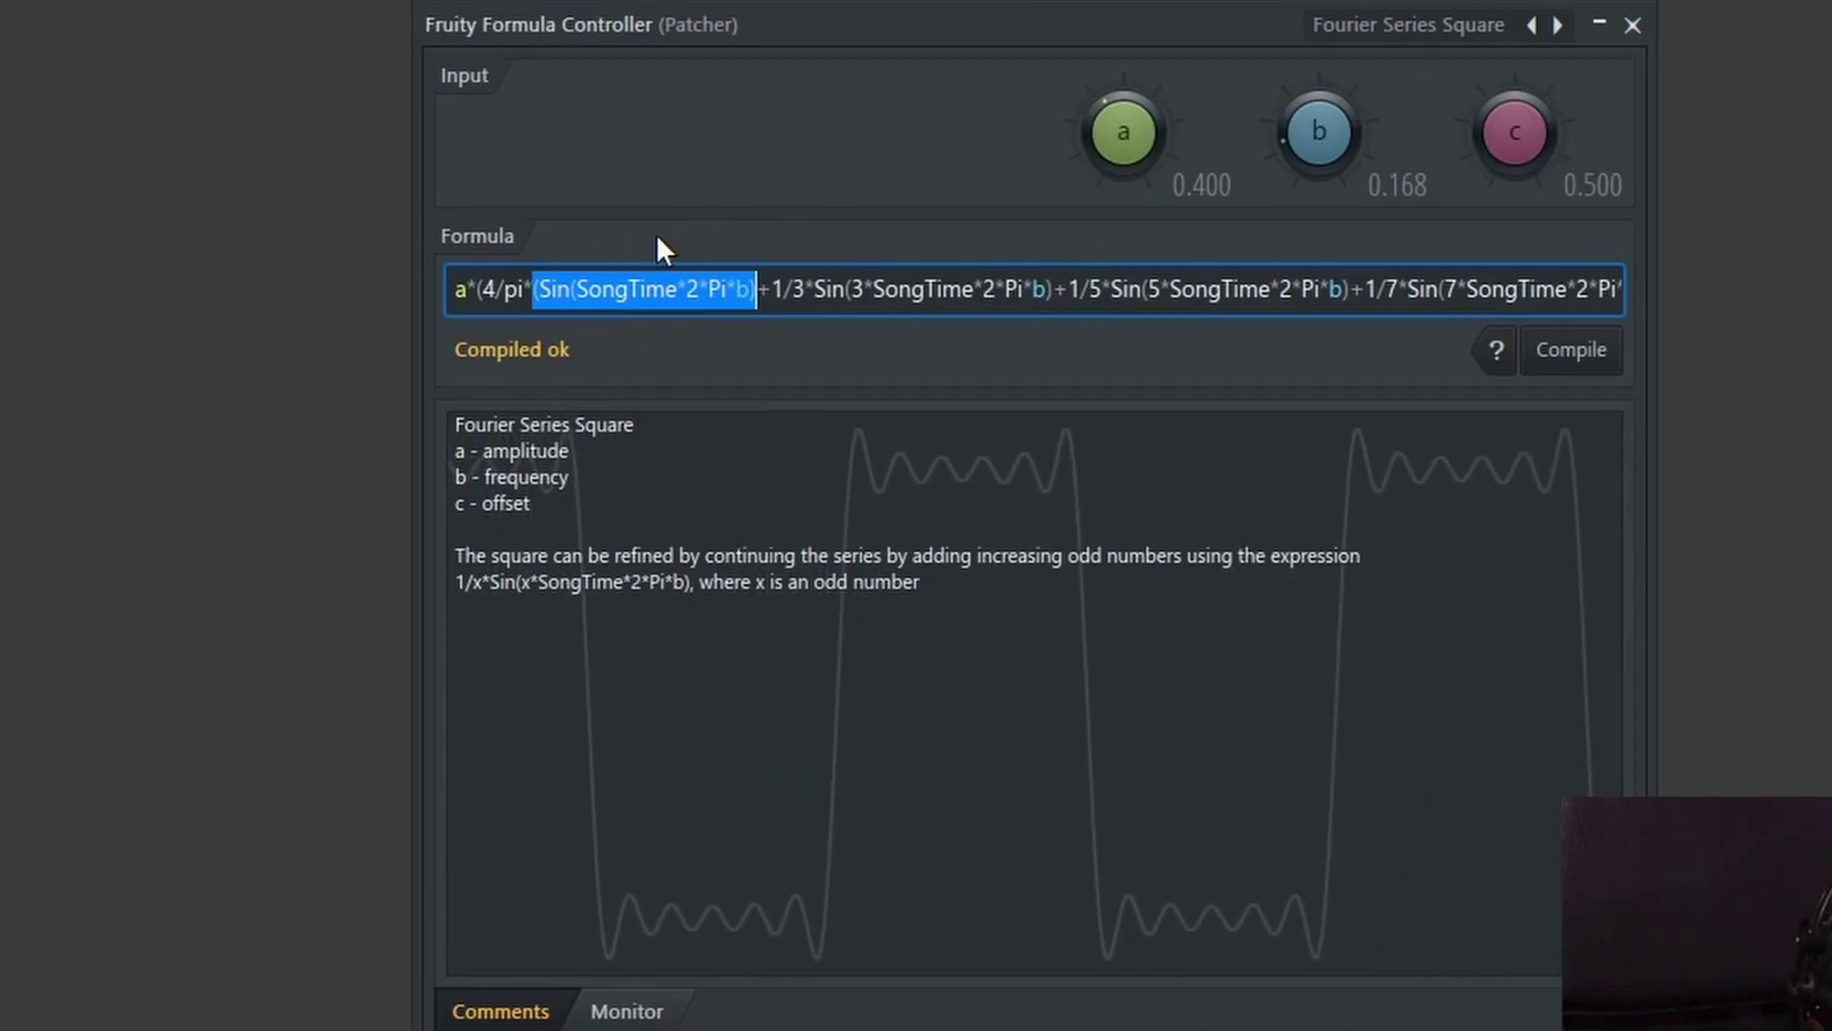
left_click(773, 288)
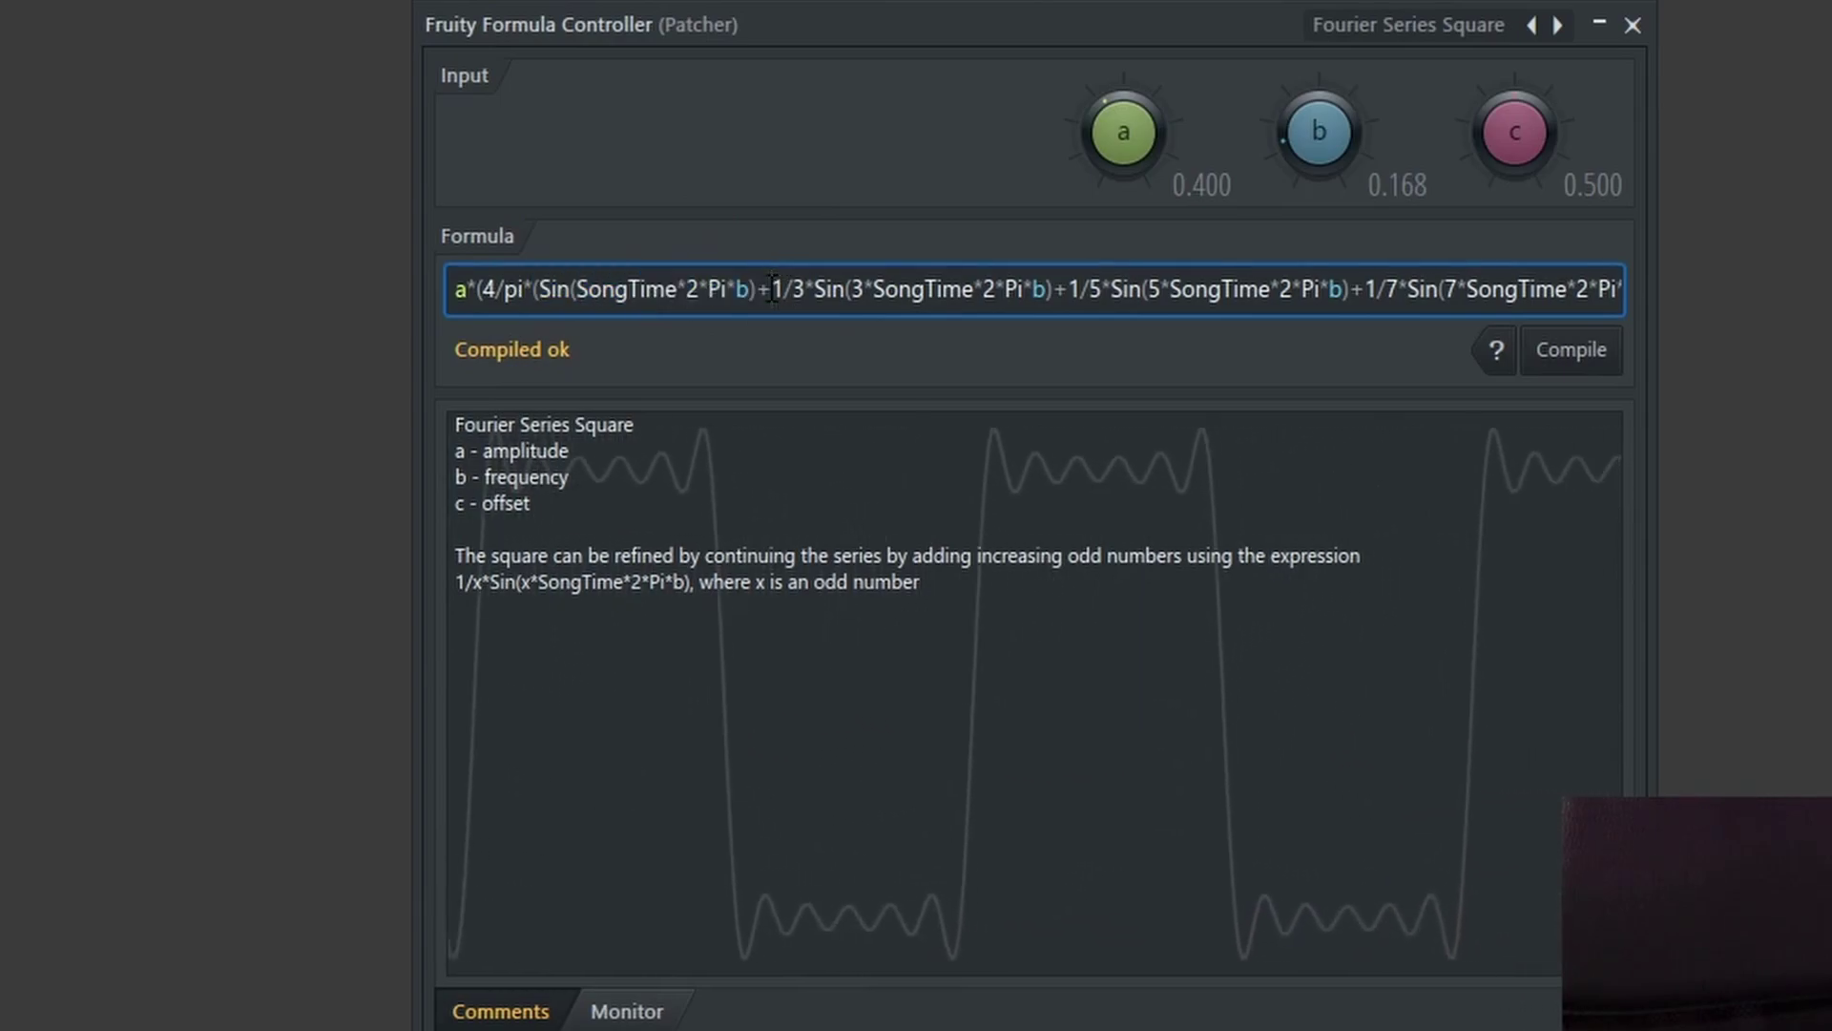
left_click_drag(773, 288, 1053, 288)
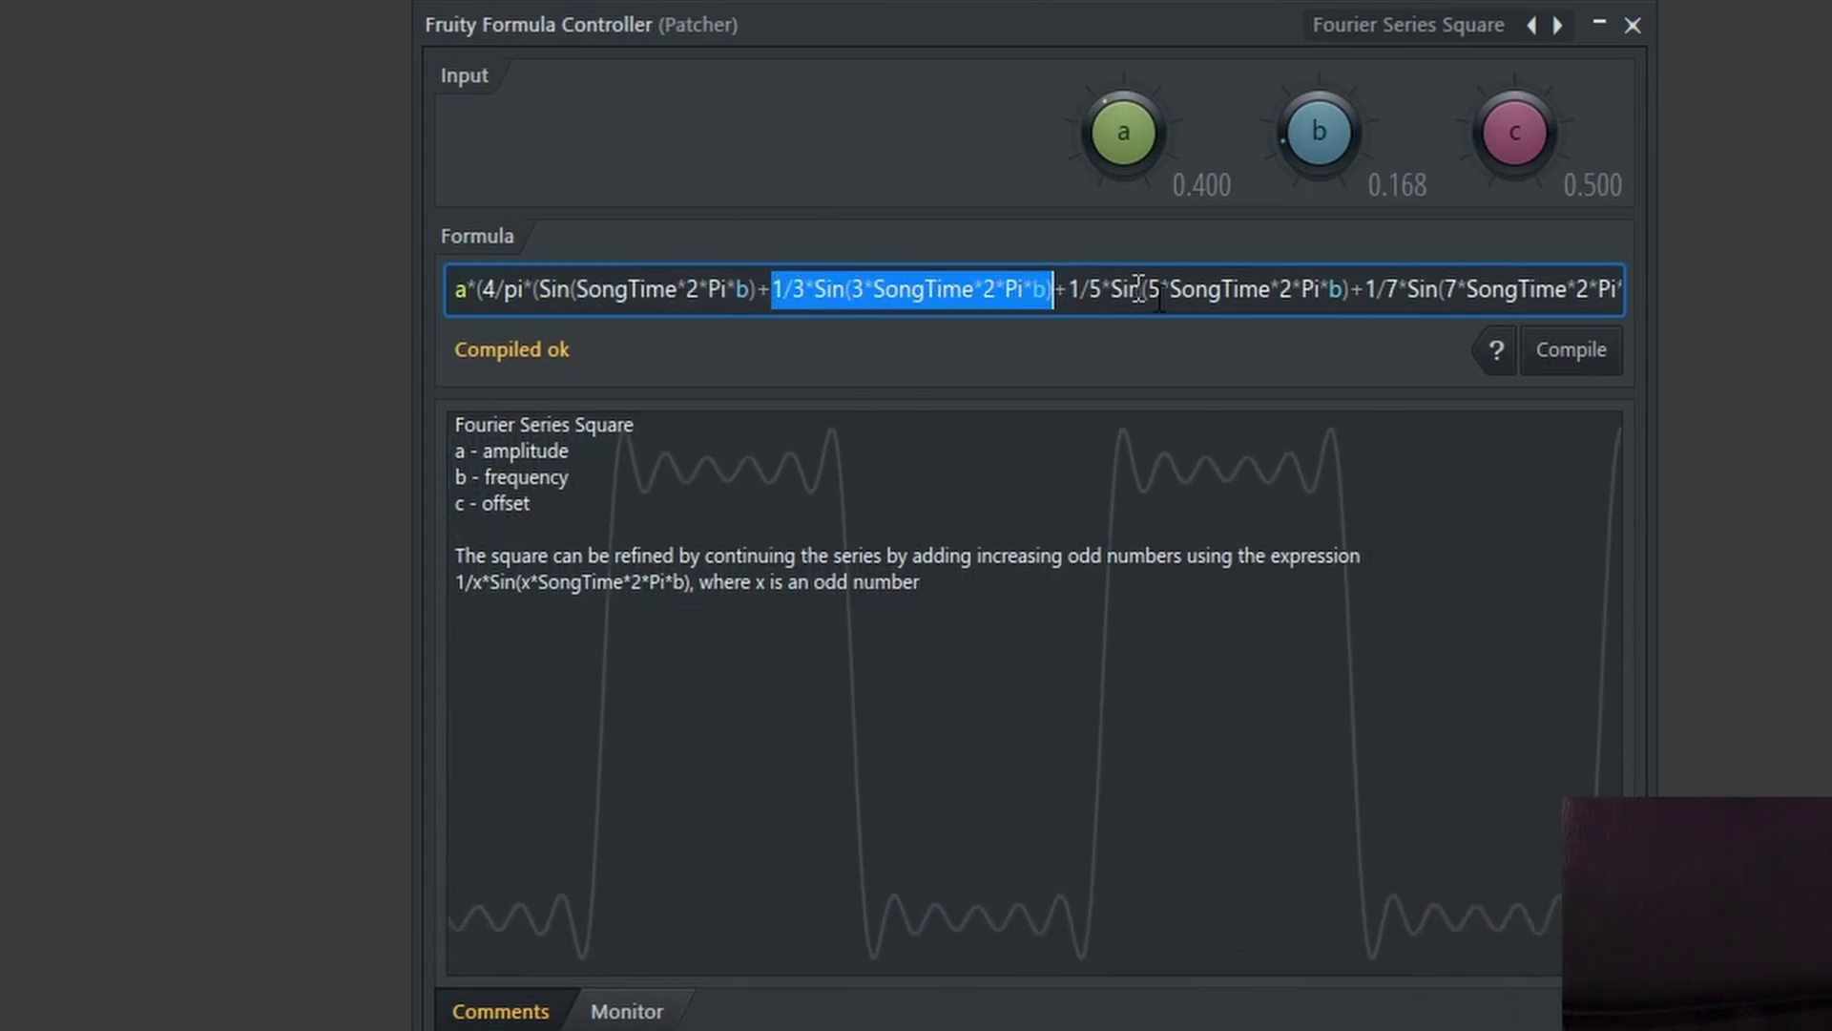
left_click(1067, 288)
left_click_drag(1067, 288, 1320, 269)
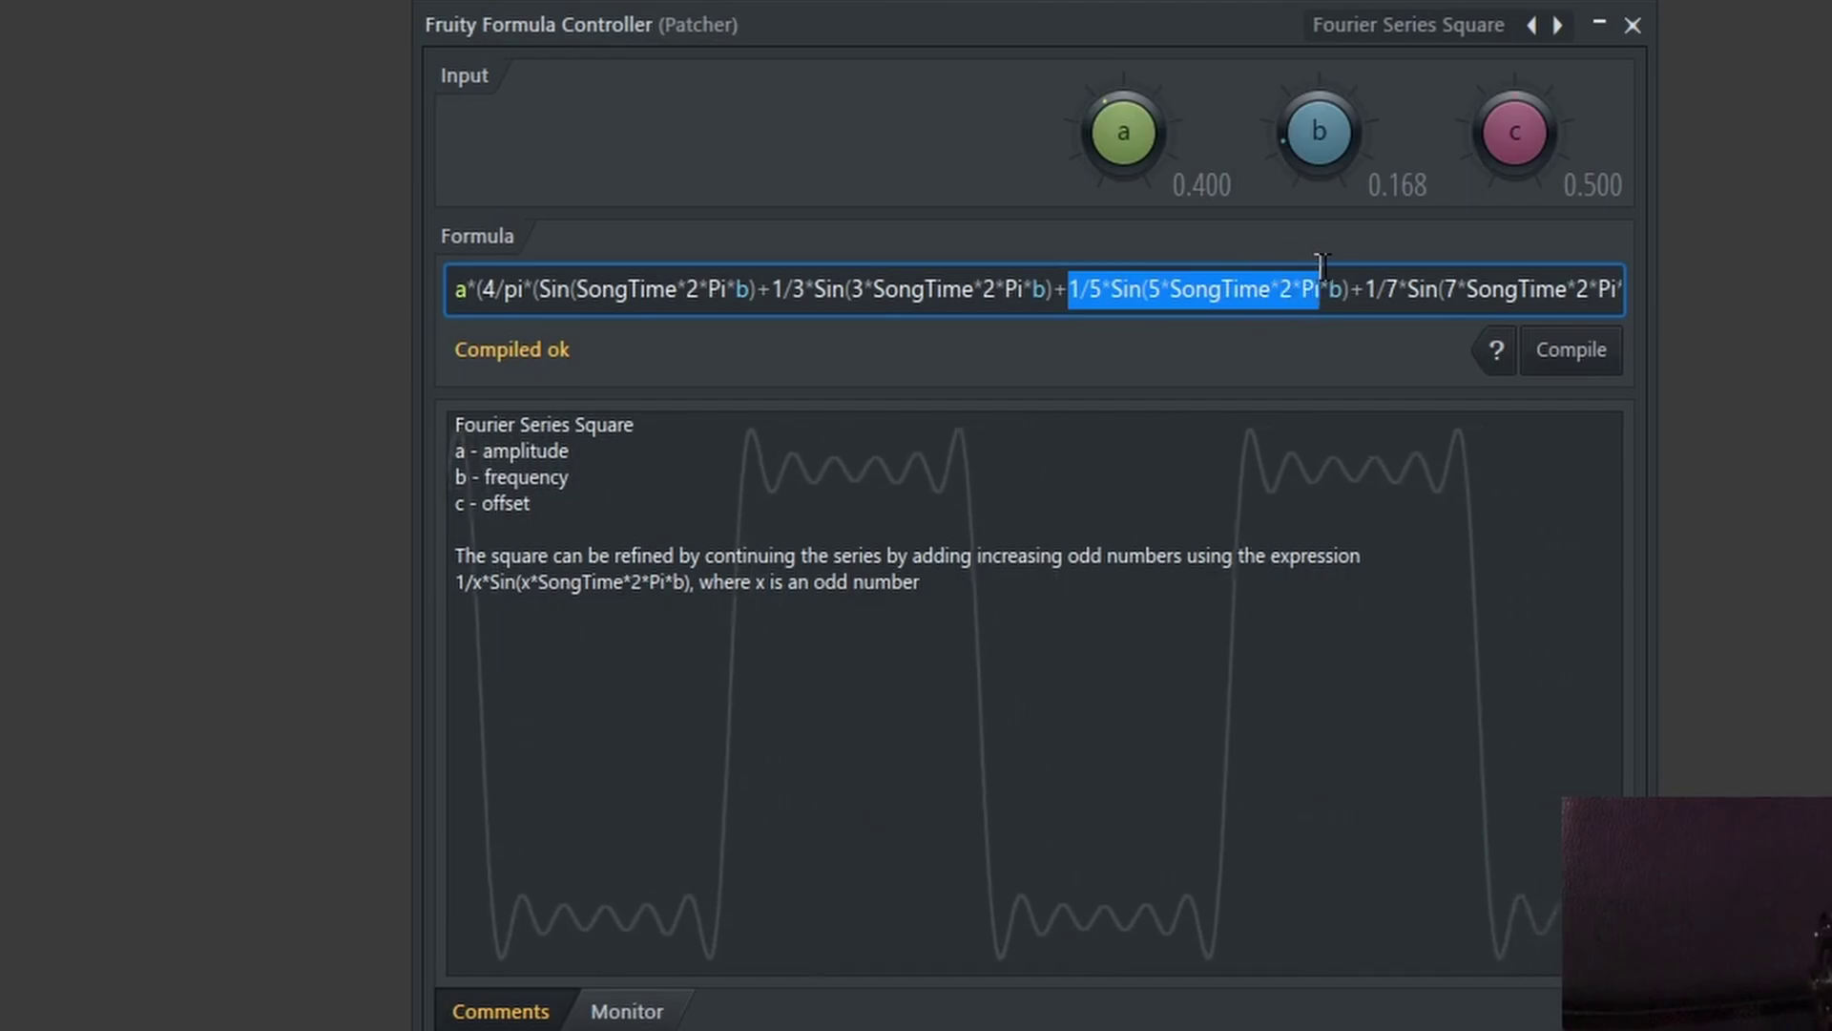
key("End")
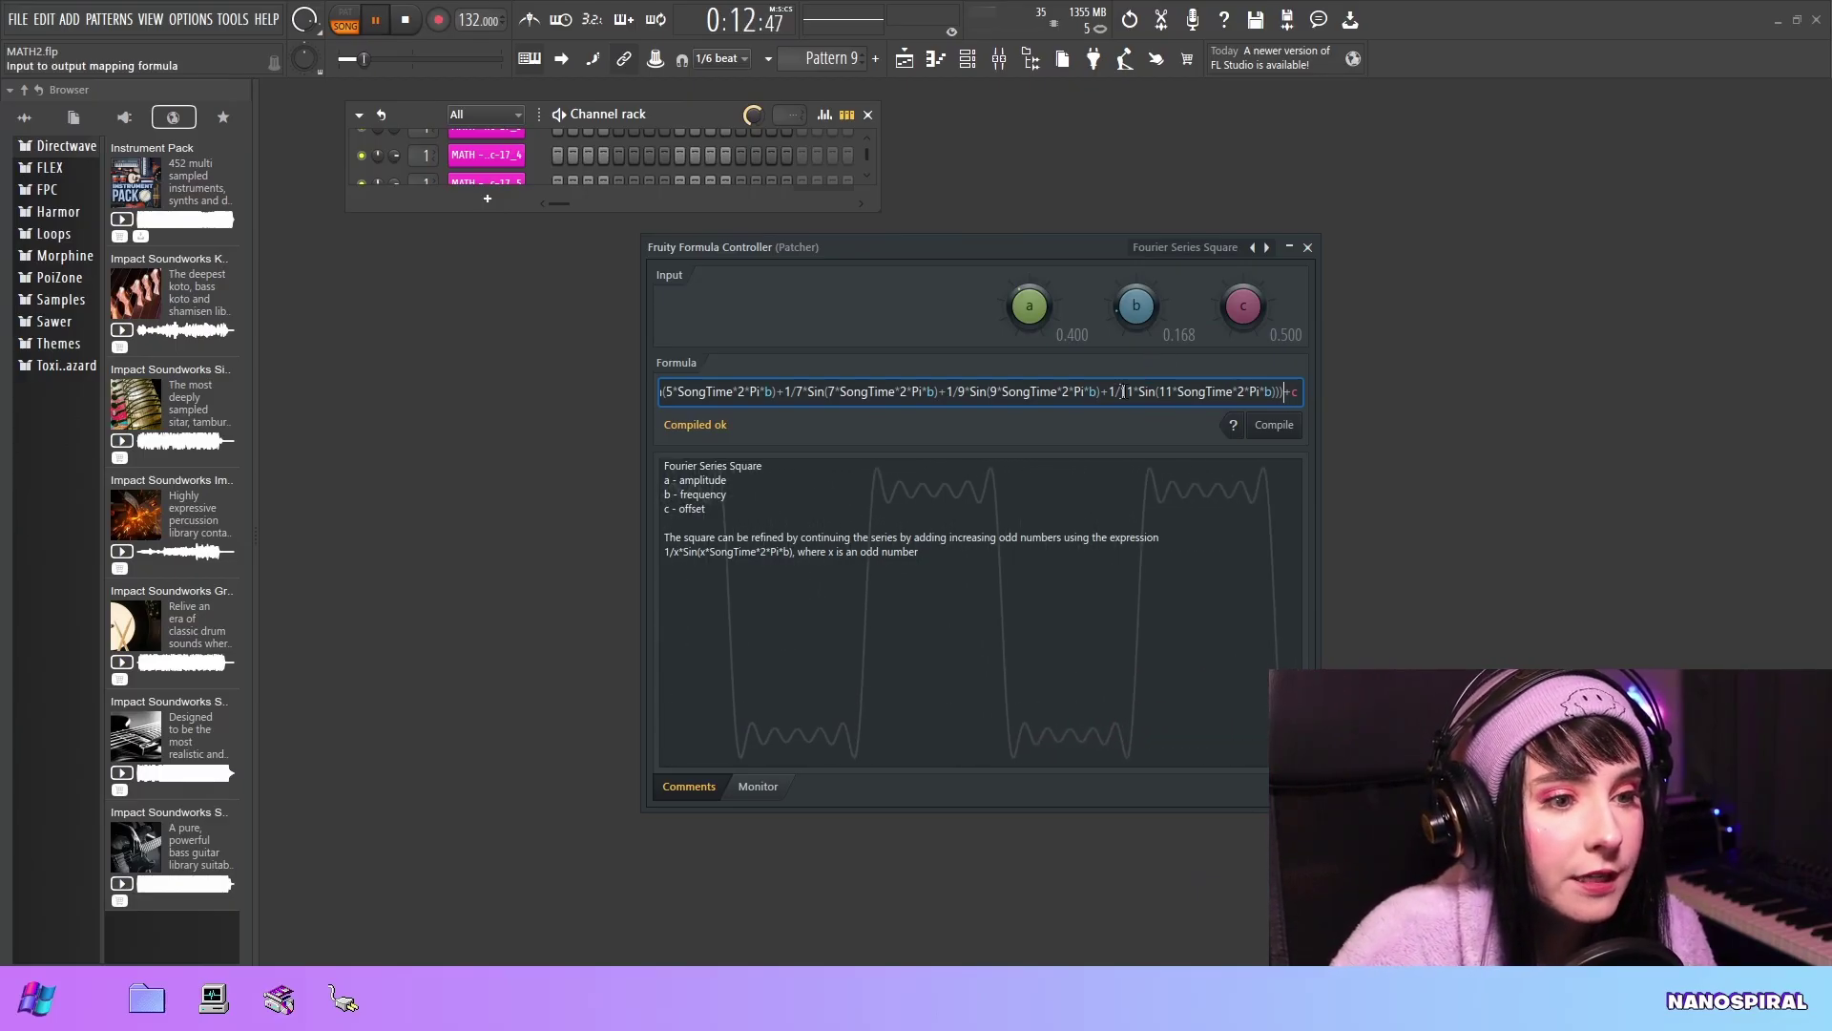
- Delete the +1/5 through +1/11 sine terms from the formula, then select the 1/3 term
left_click_drag(1286, 392, 1136, 391)
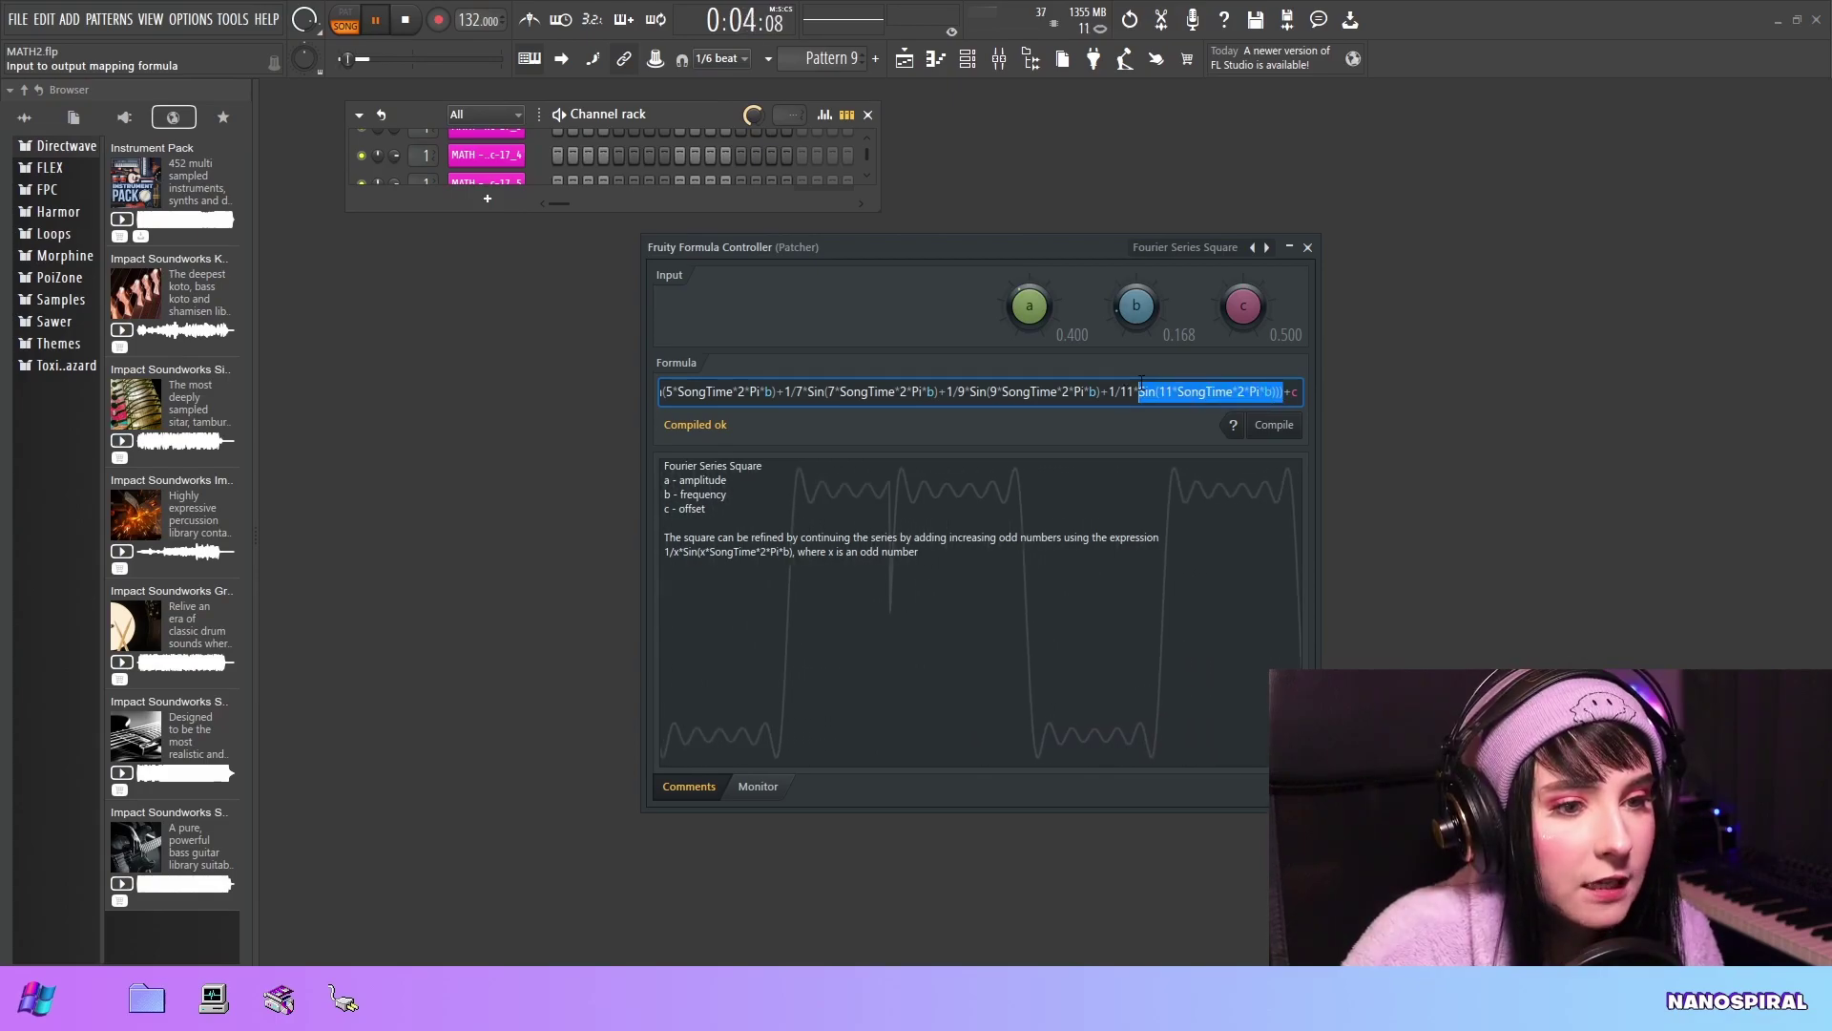
left_click(1232, 391)
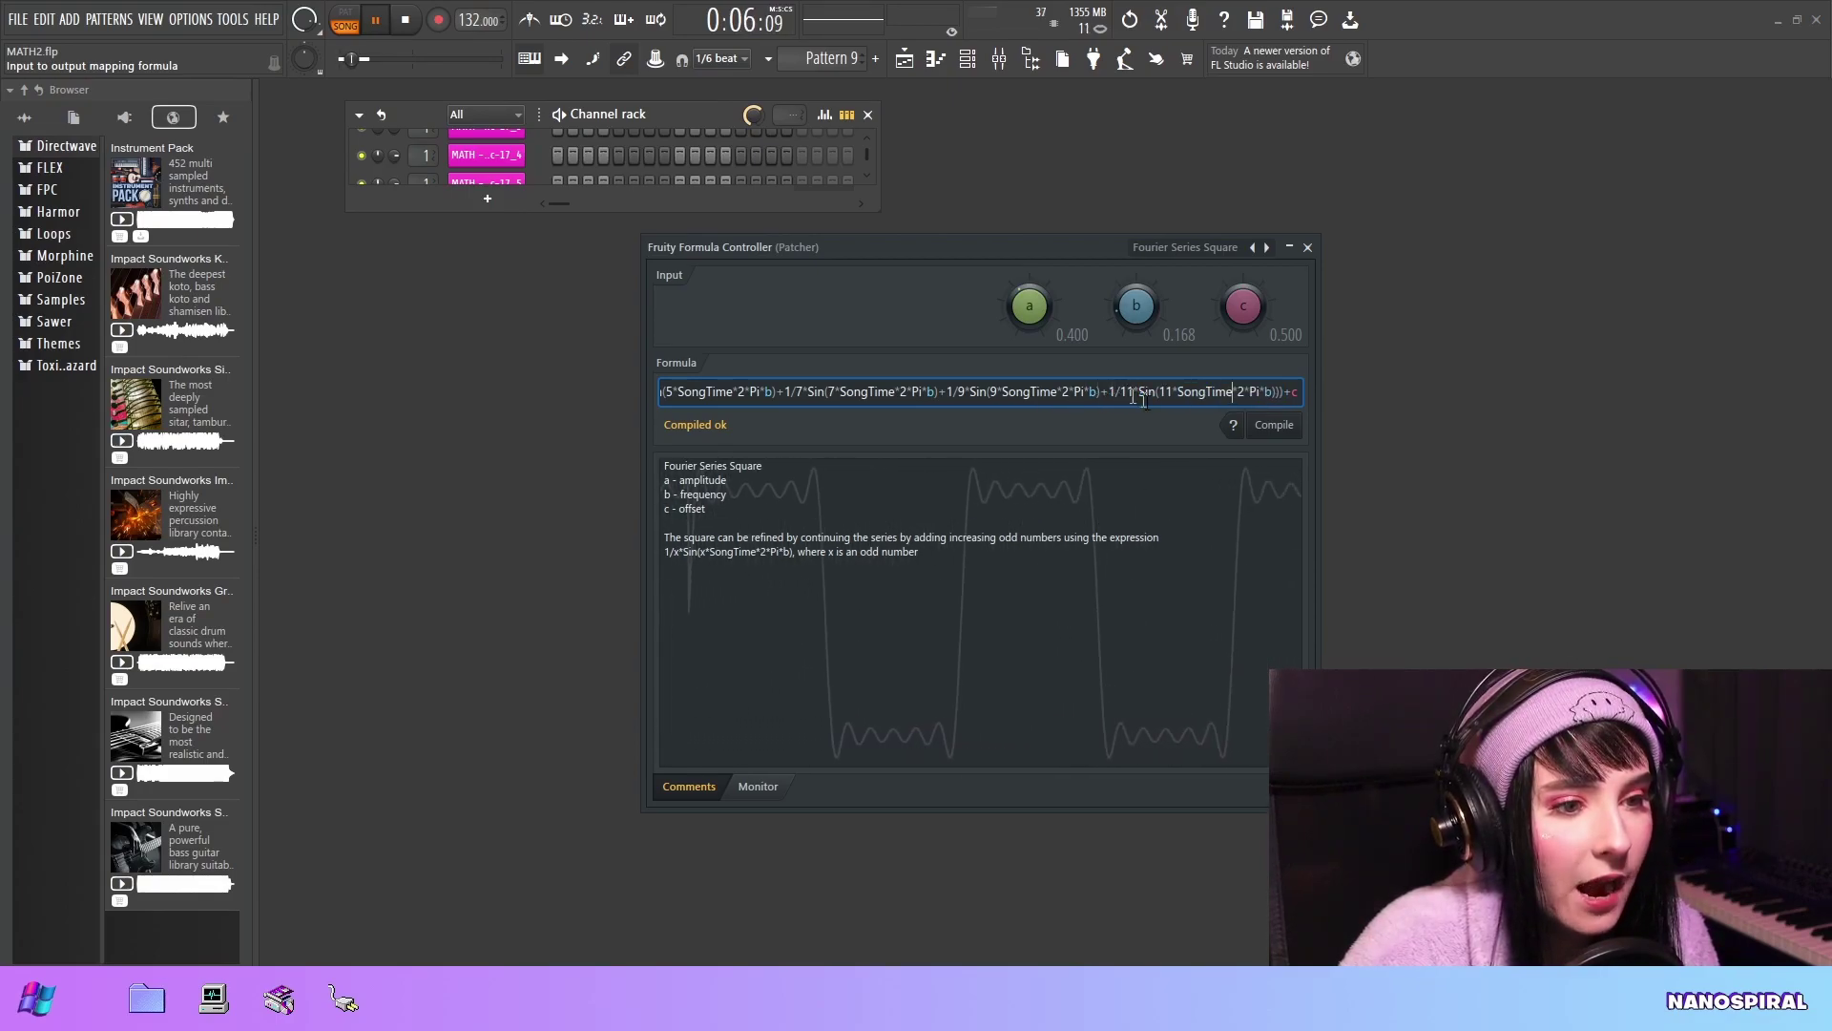
left_click_drag(1102, 391, 1258, 382)
key("Delete")
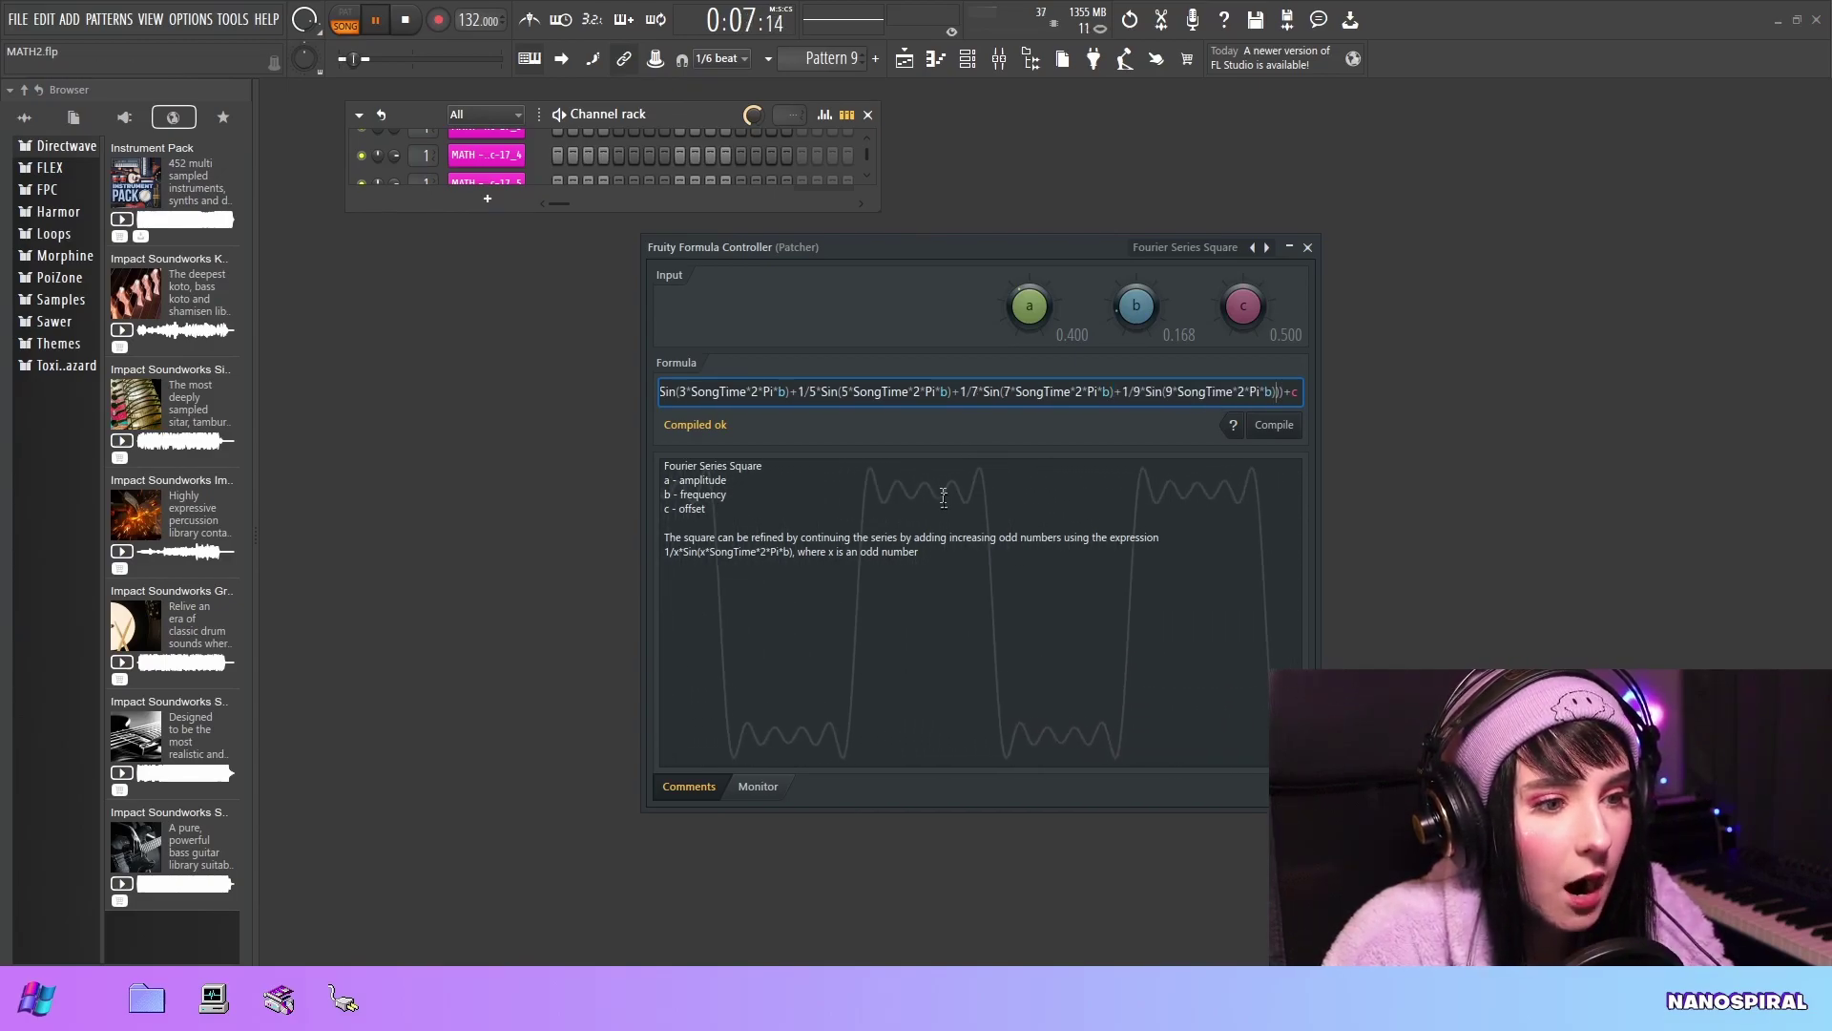
key("BackSpace")
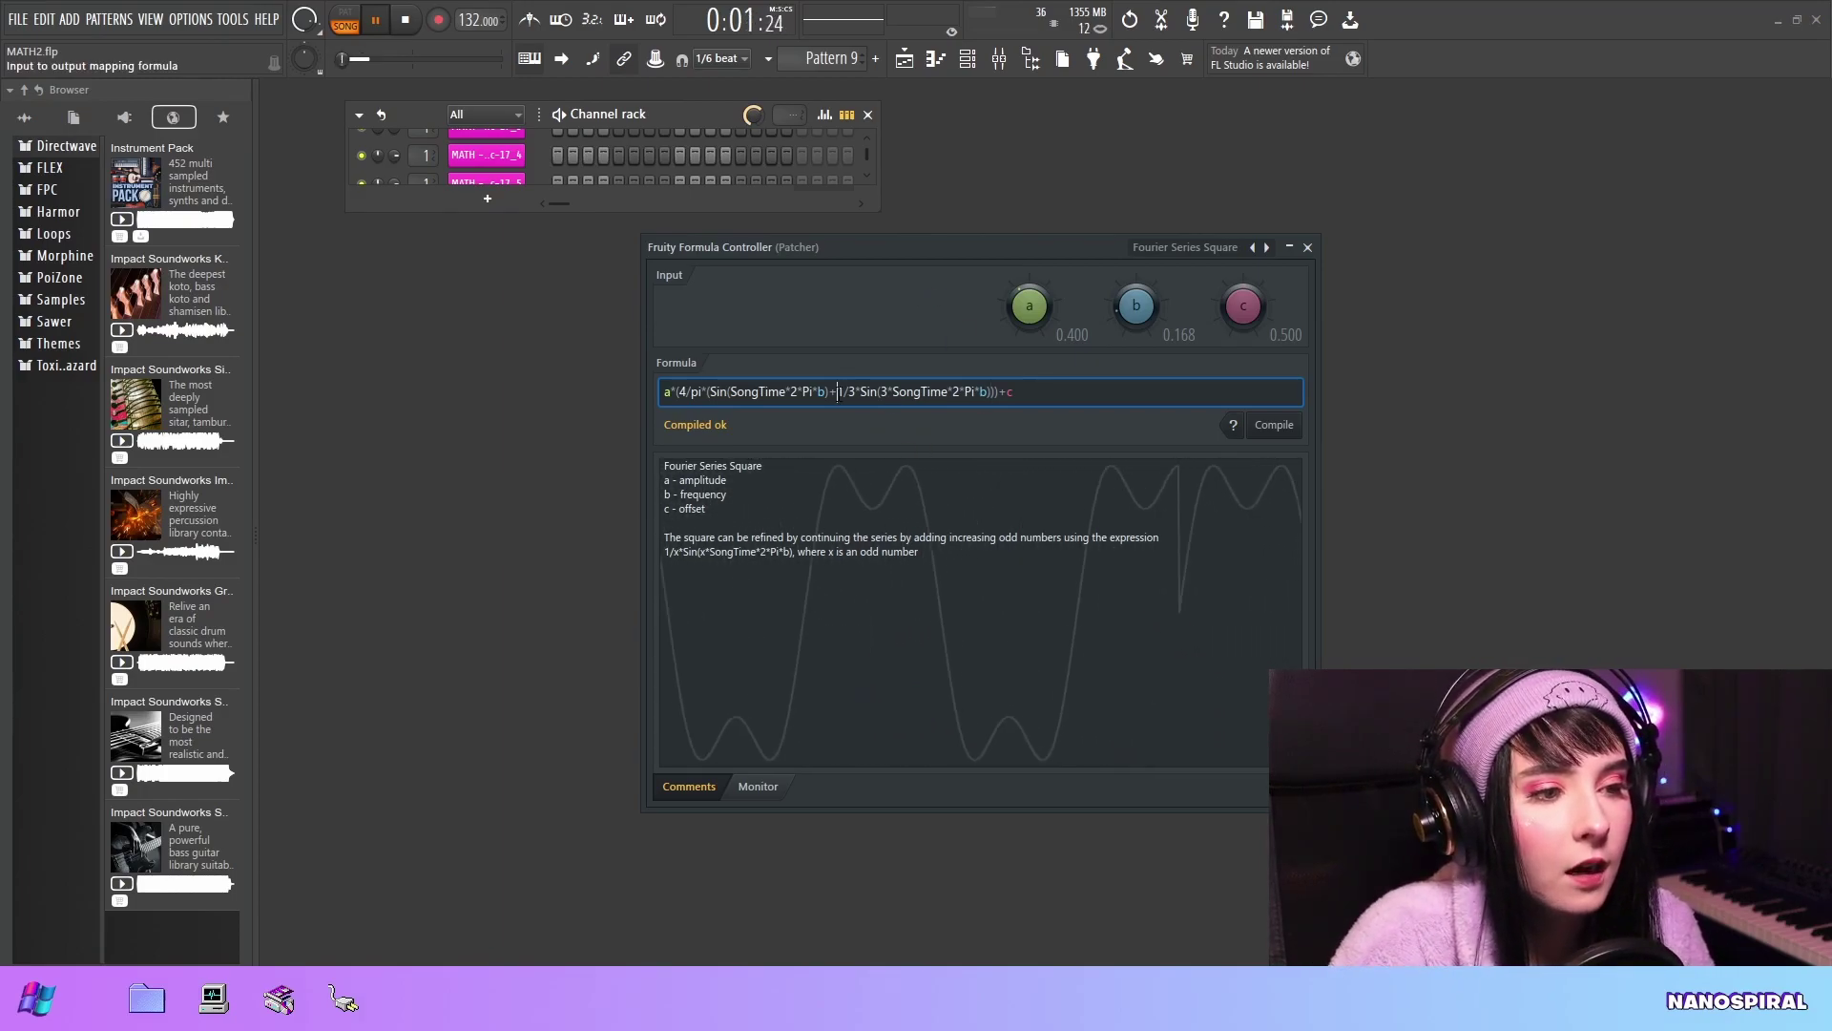
left_click_drag(838, 393, 857, 392)
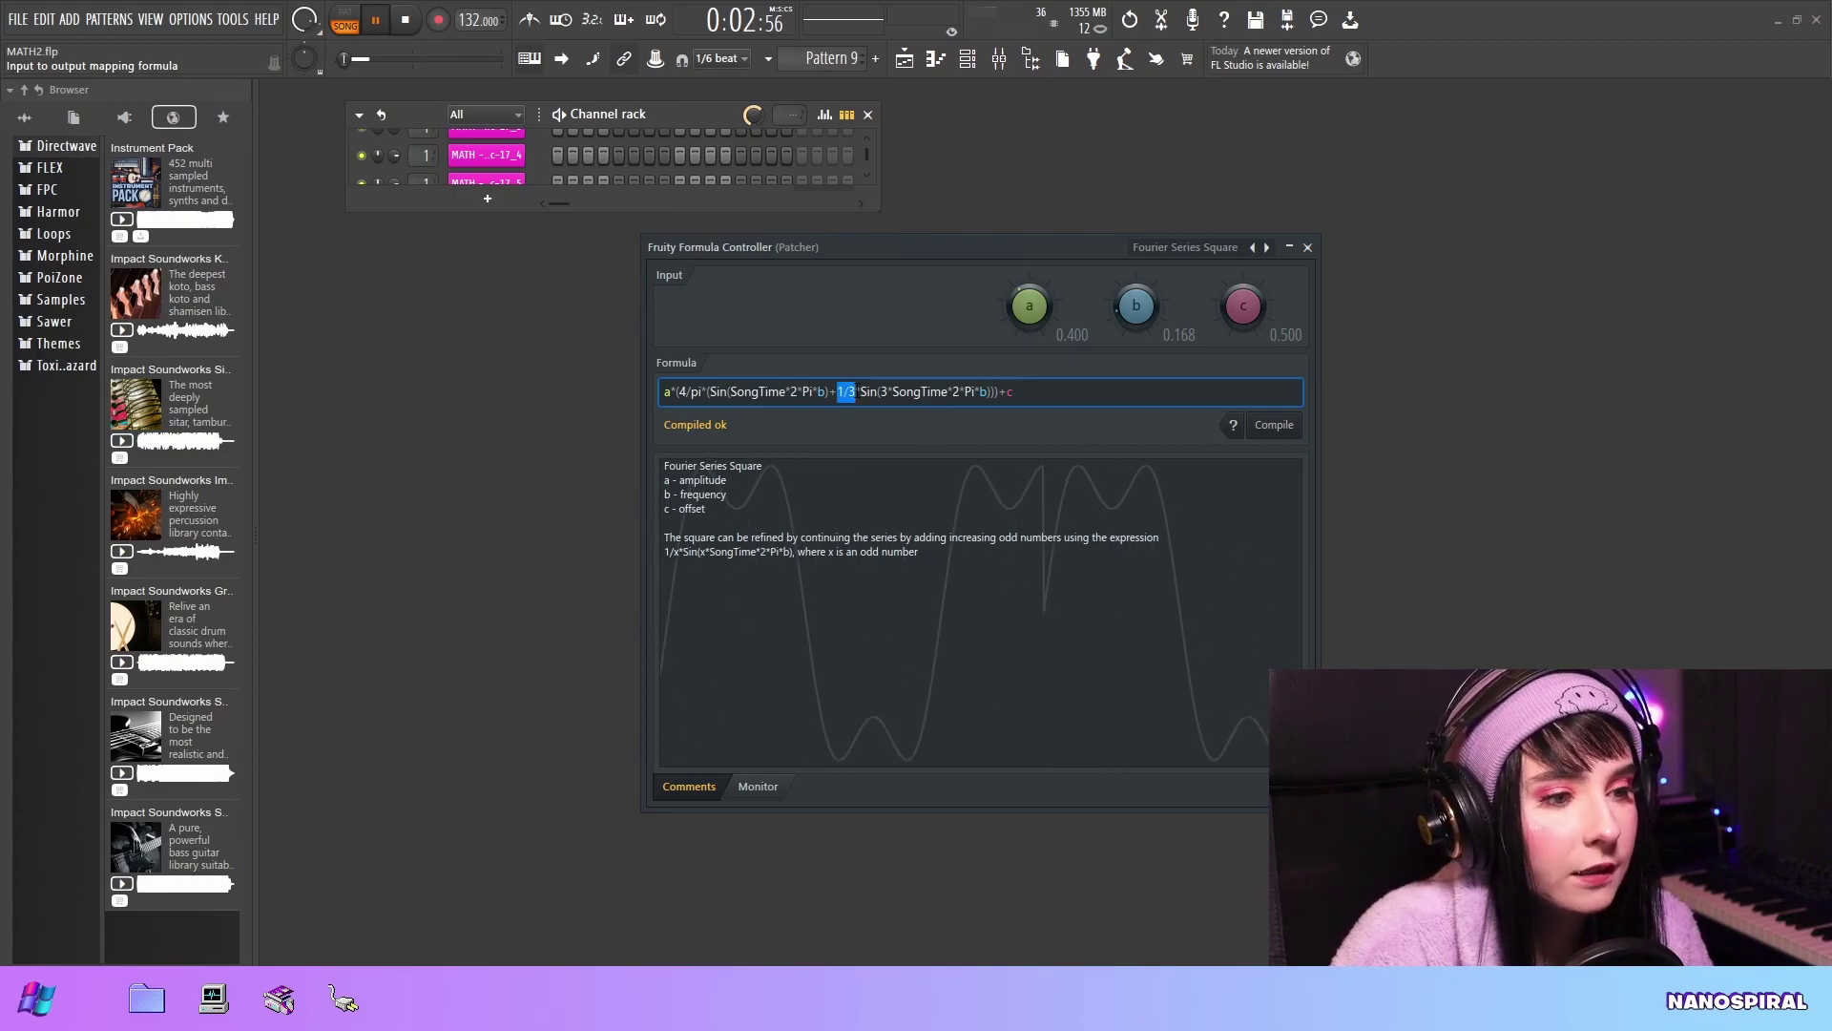
left_click(838, 392)
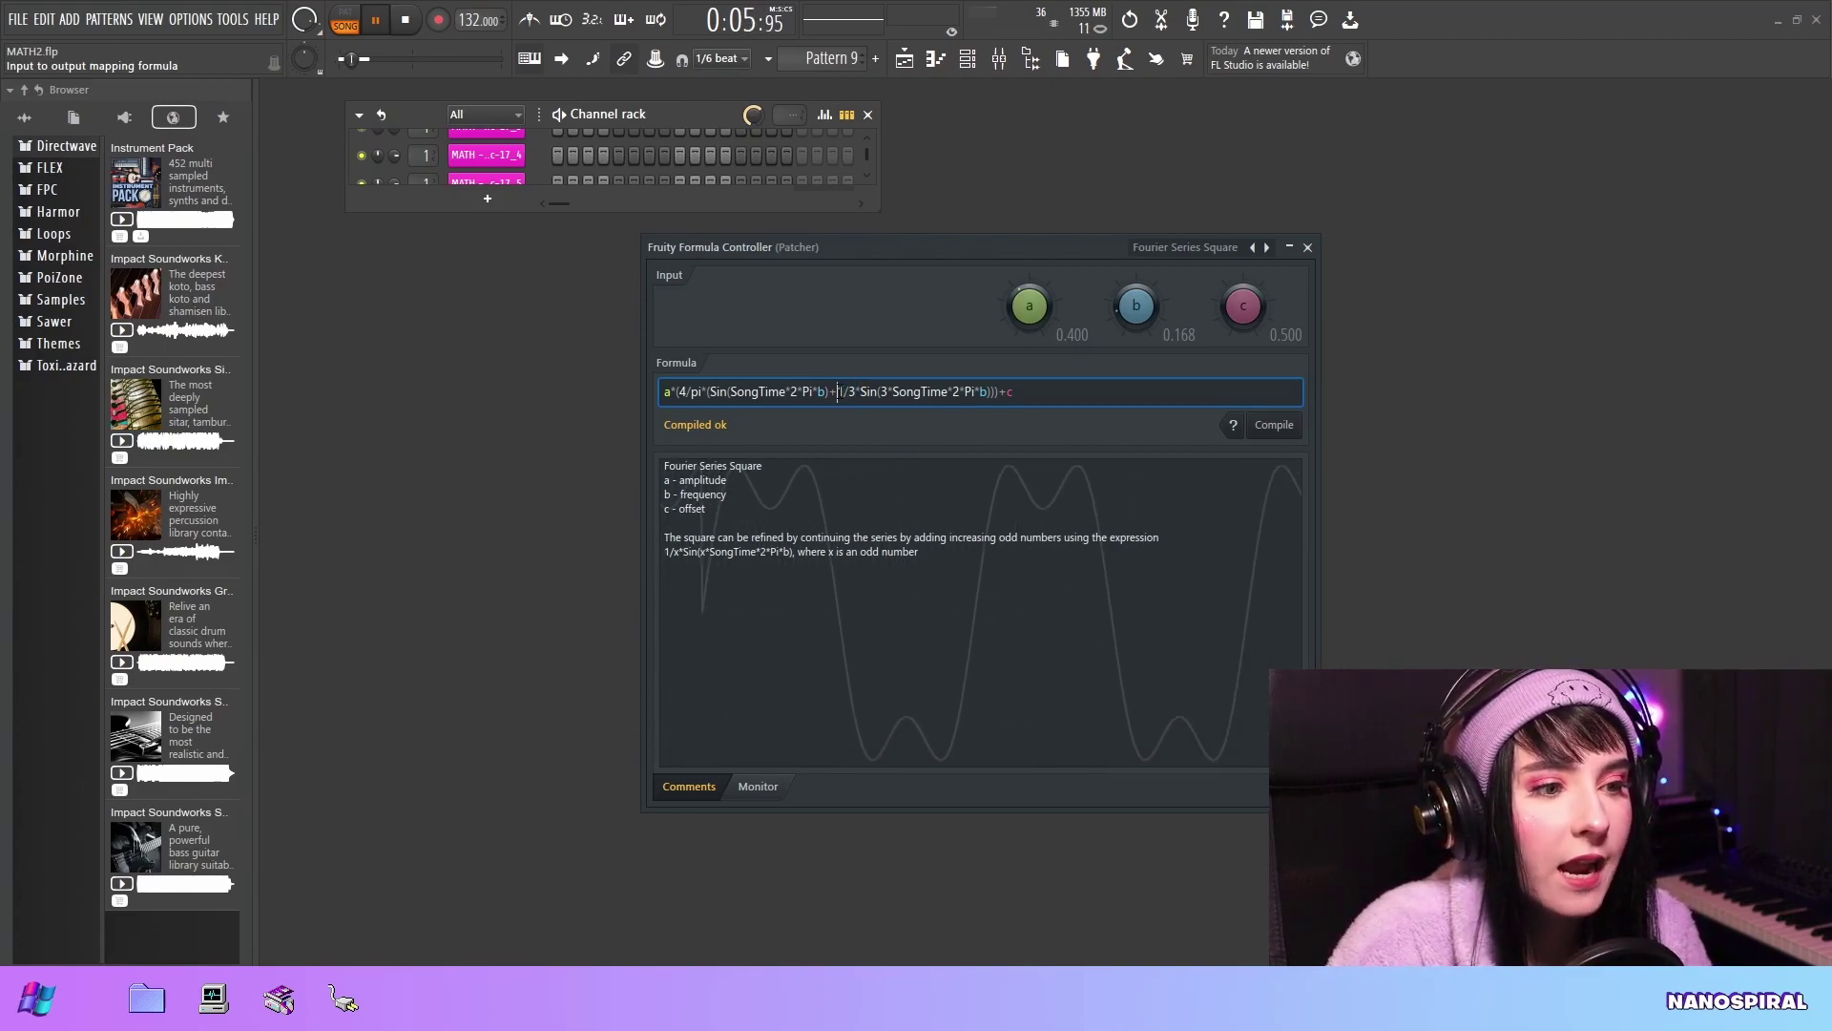
left_click_drag(838, 392, 999, 393)
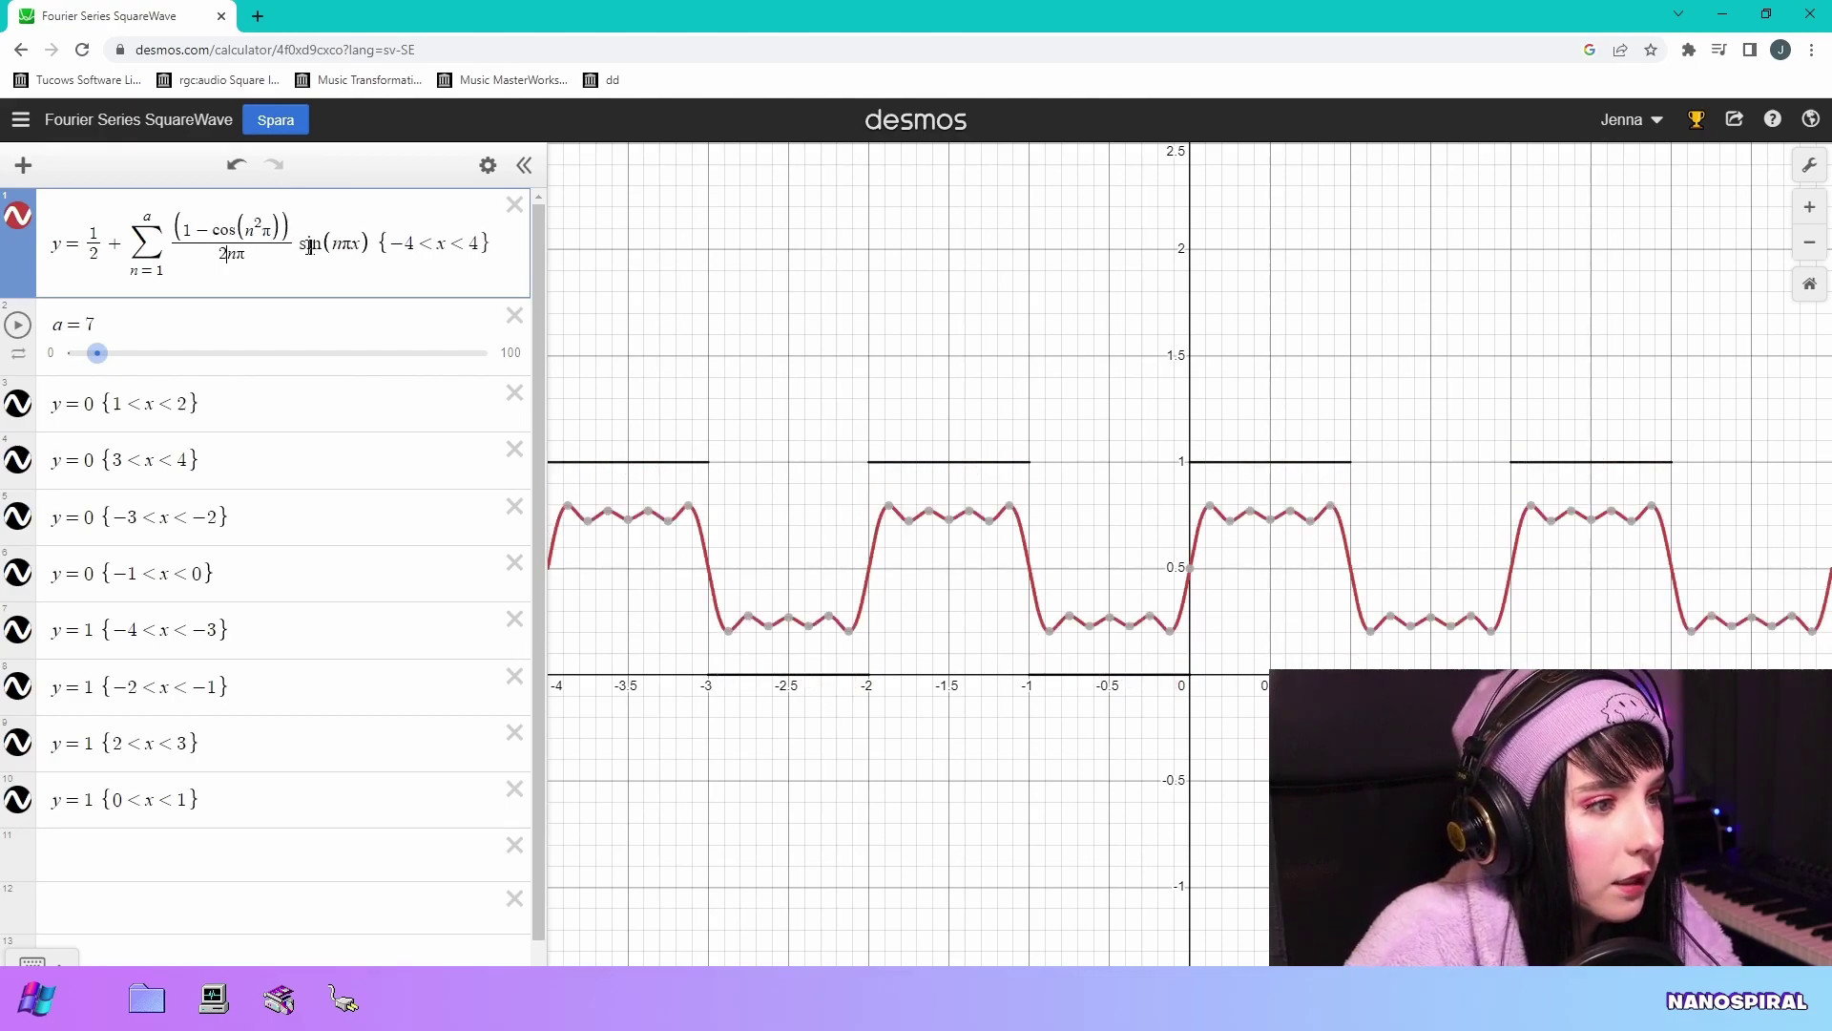
- Add ^2 after sin, slide a up to 100, and recentre the graph on the spikes
left_click(310, 246)
type("^2")
scroll(1038, 783, "up", 2)
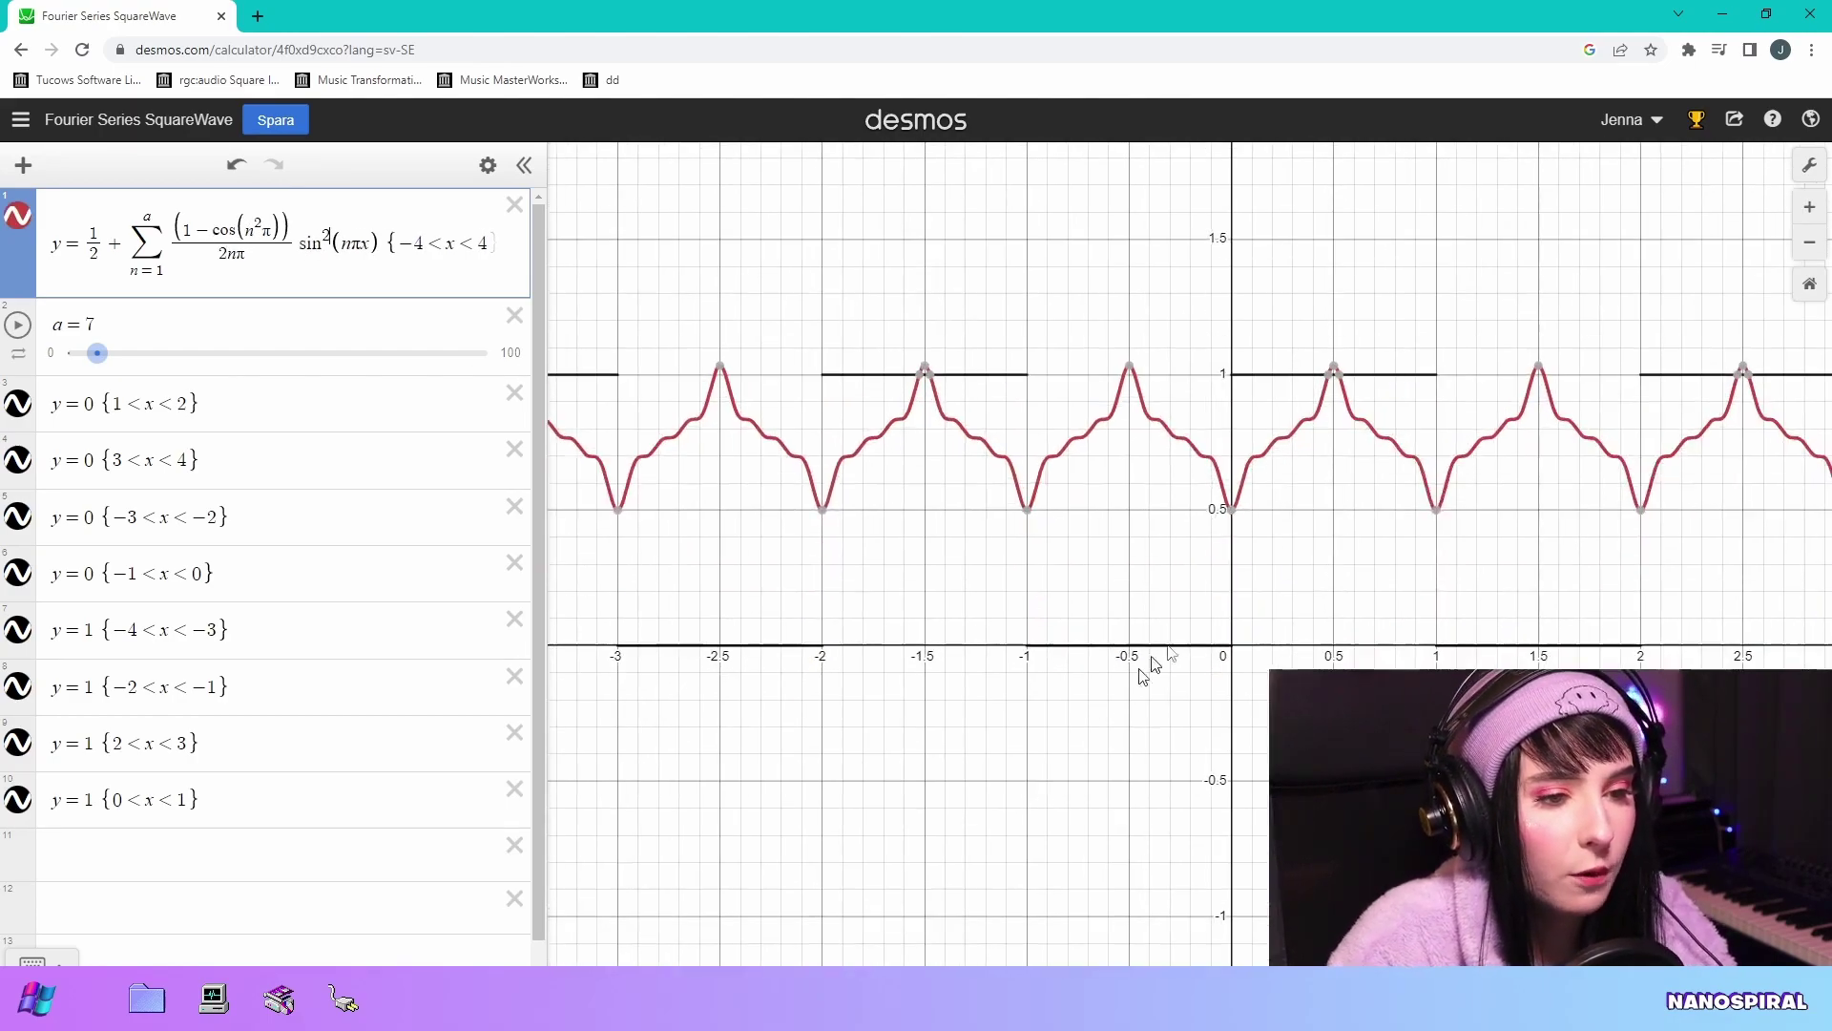
scroll(1145, 675, "up", 1)
left_click_drag(1165, 501, 936, 678)
left_click_drag(96, 353, 491, 358)
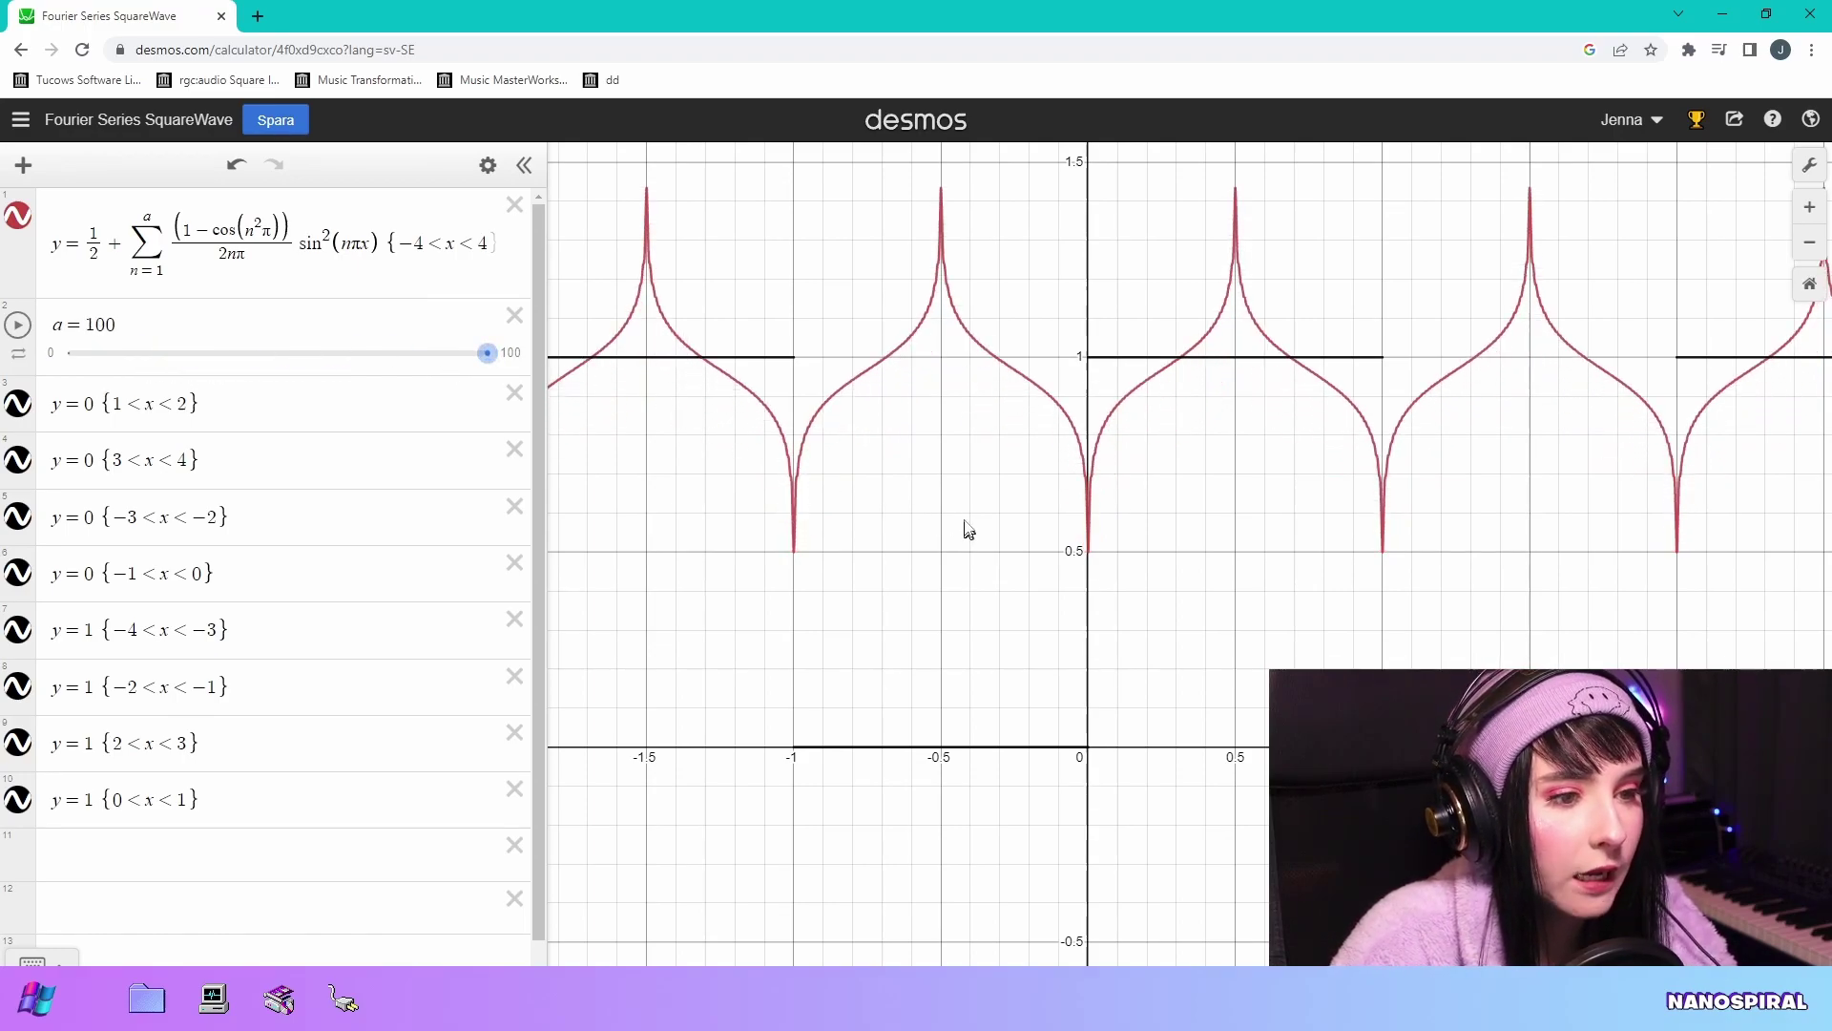
scroll(969, 531, "up", 5)
left_click_drag(978, 491, 960, 703)
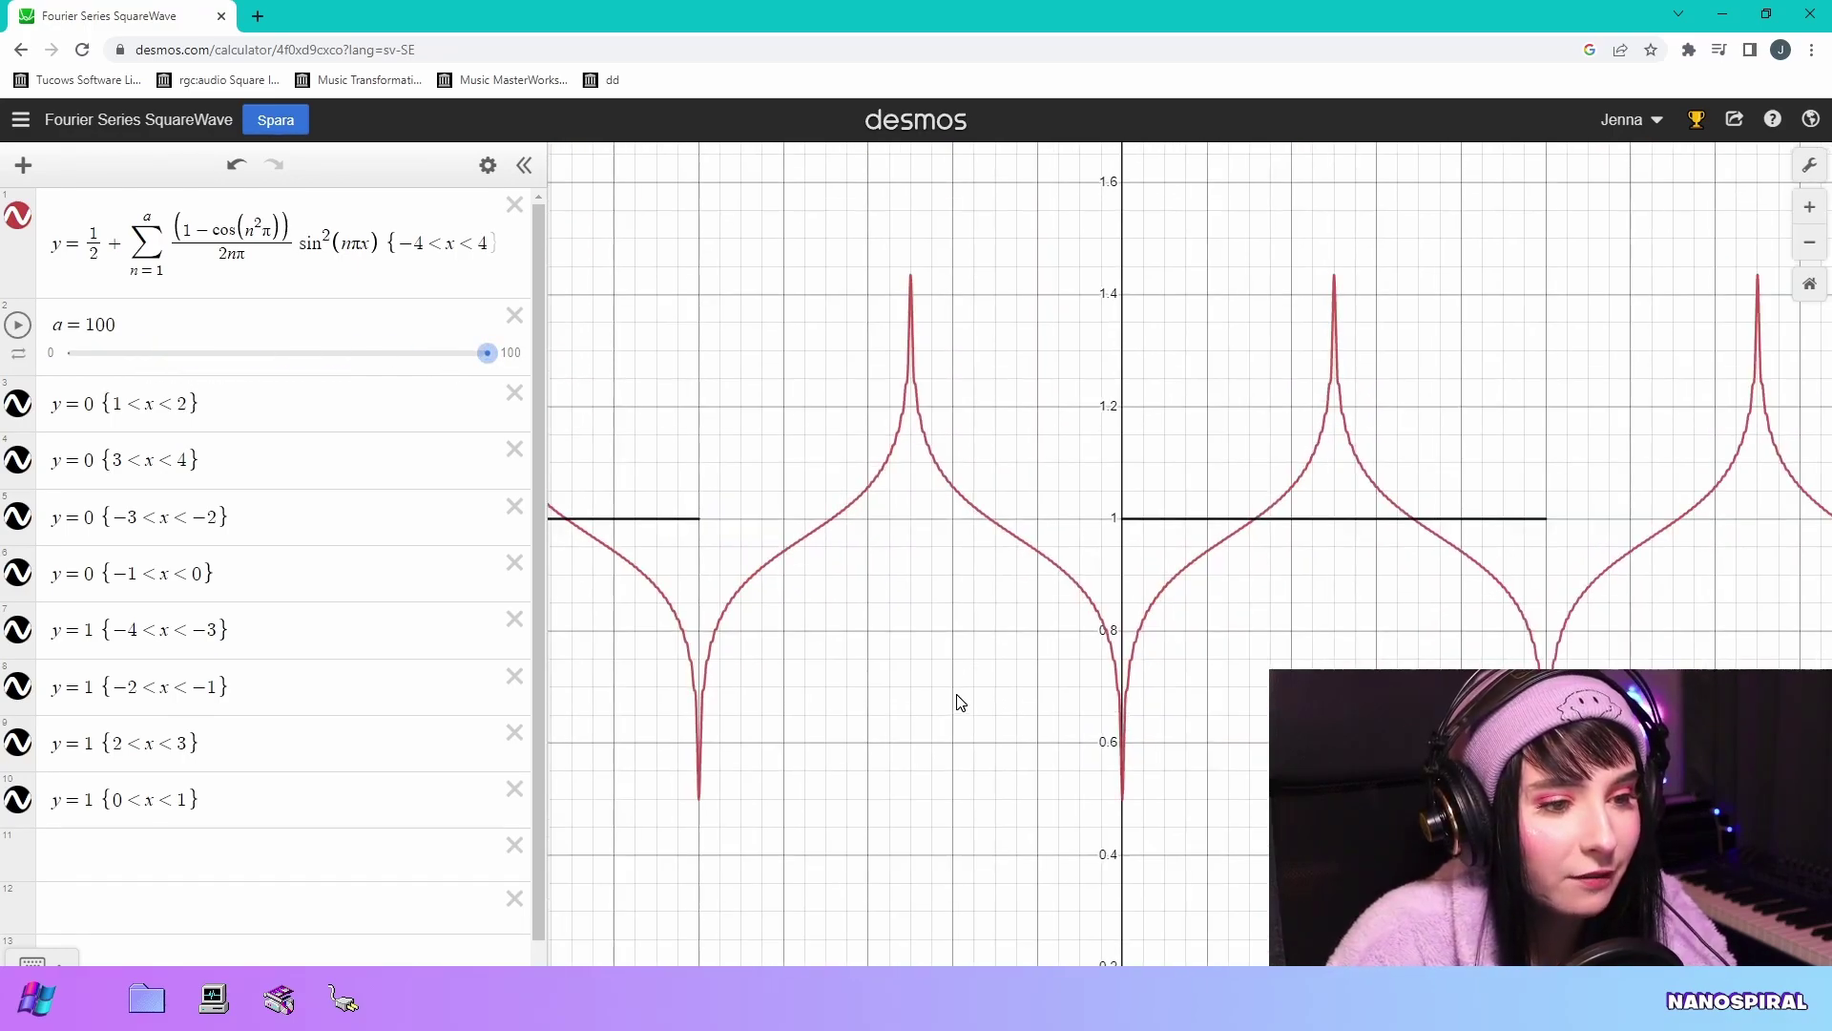
scroll(960, 703, "down", 1)
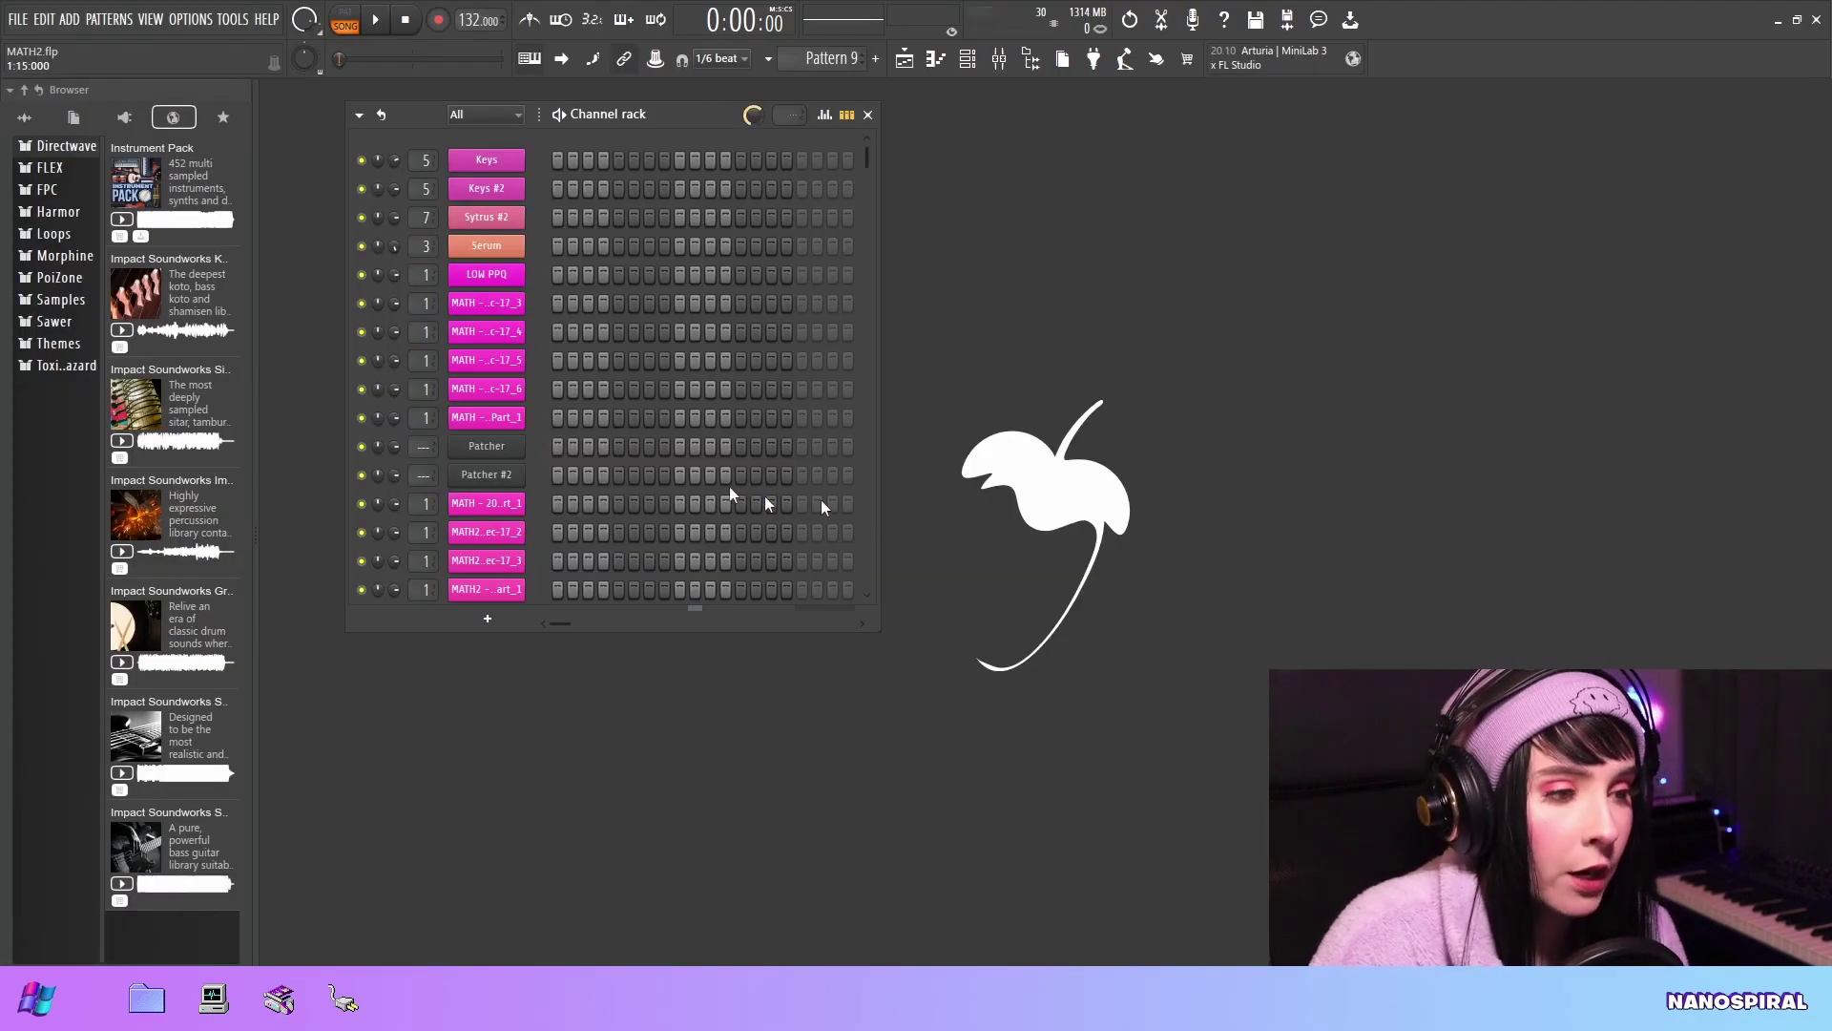
- Show Patcher #2 with the Bat and Wobbly Triangle formula windows arranged side by side
left_click(486, 474)
left_click_drag(1150, 129, 1022, 107)
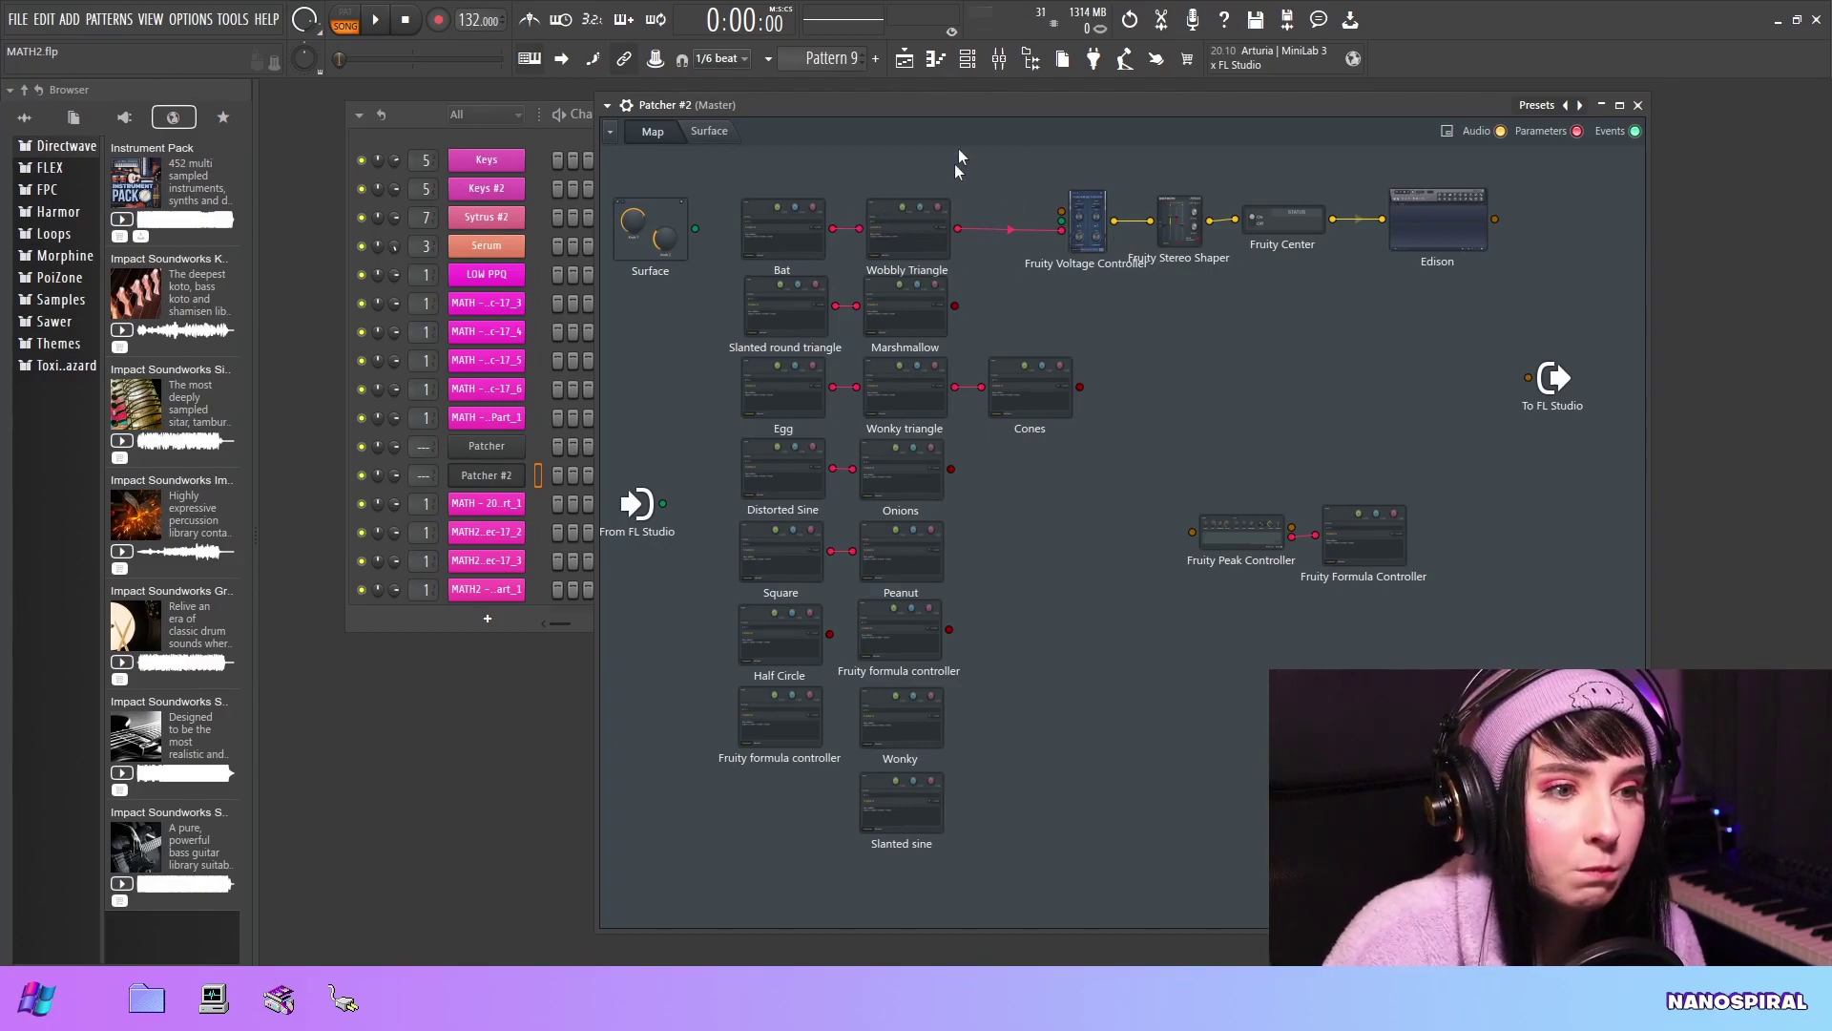
left_click_drag(1195, 107, 1129, 73)
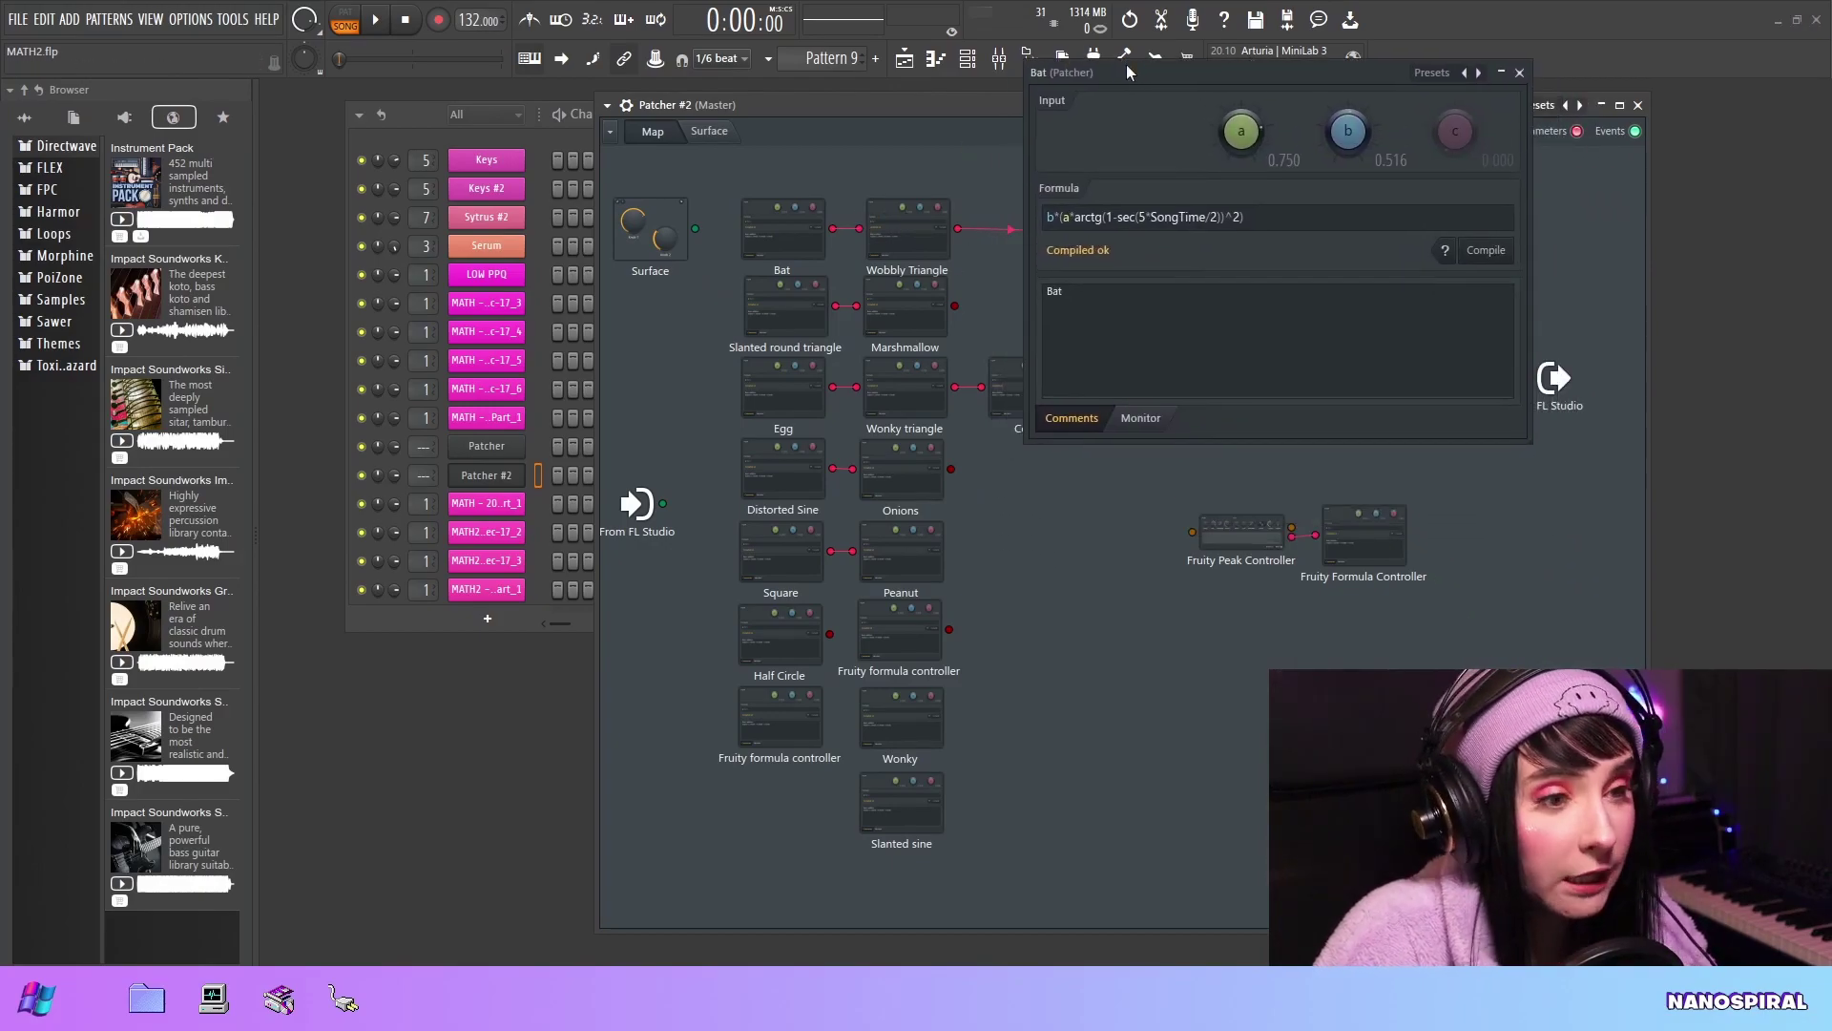
double_click(911, 236)
left_click_drag(909, 368, 1258, 475)
left_click_drag(1194, 88, 1183, 91)
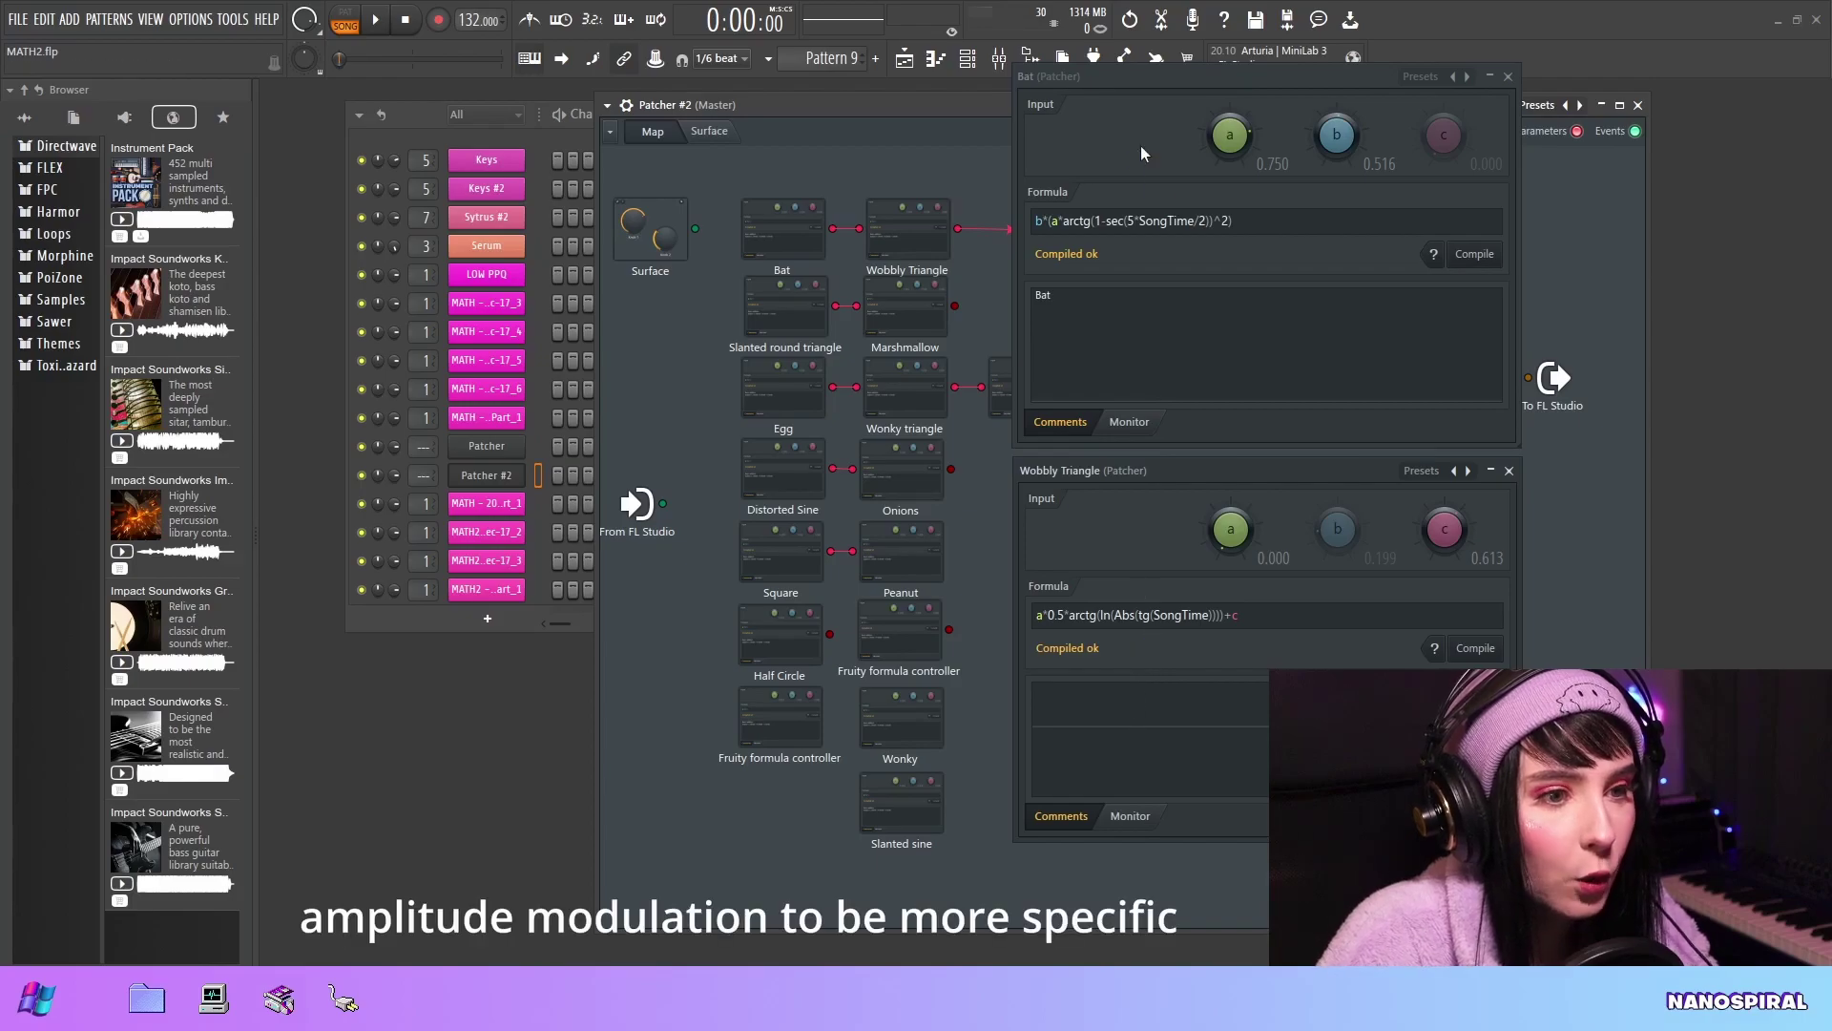
- Edit the Wobbly Triangle formula, change Bat's multiplier from 5 to 10, and comment 'Batman'
left_click(1040, 614)
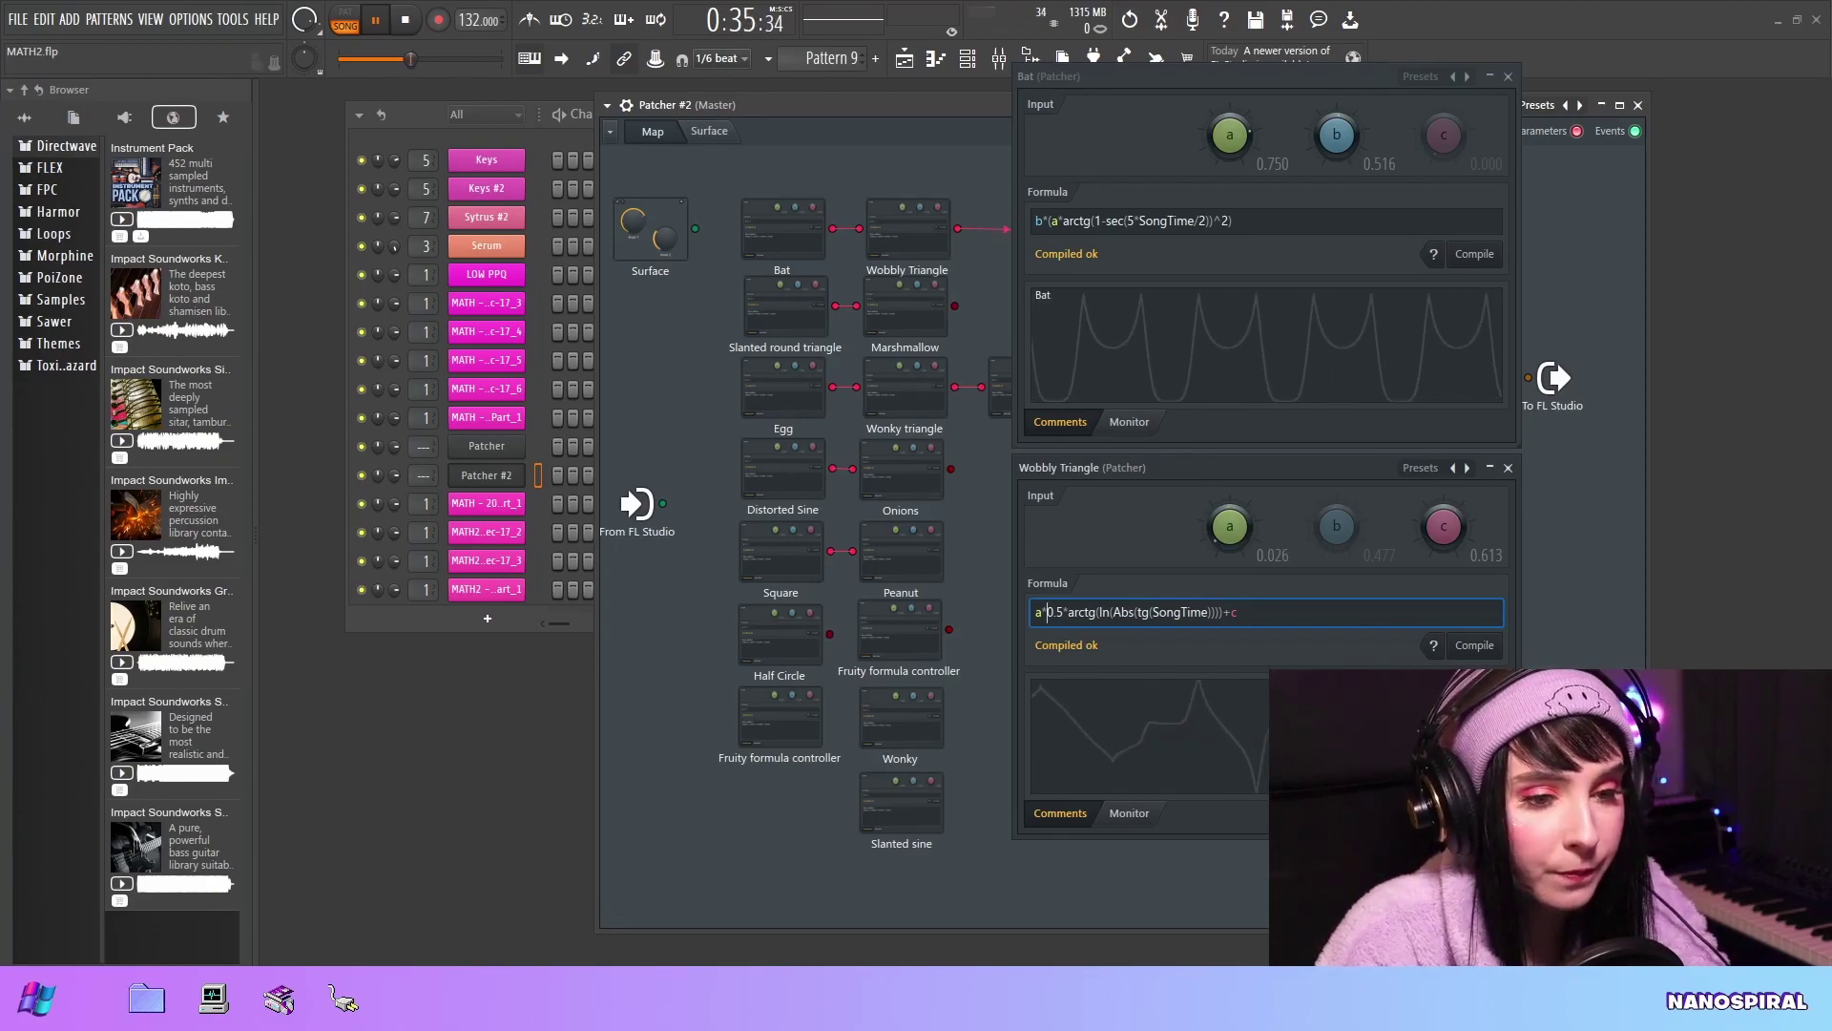
left_click(1129, 220)
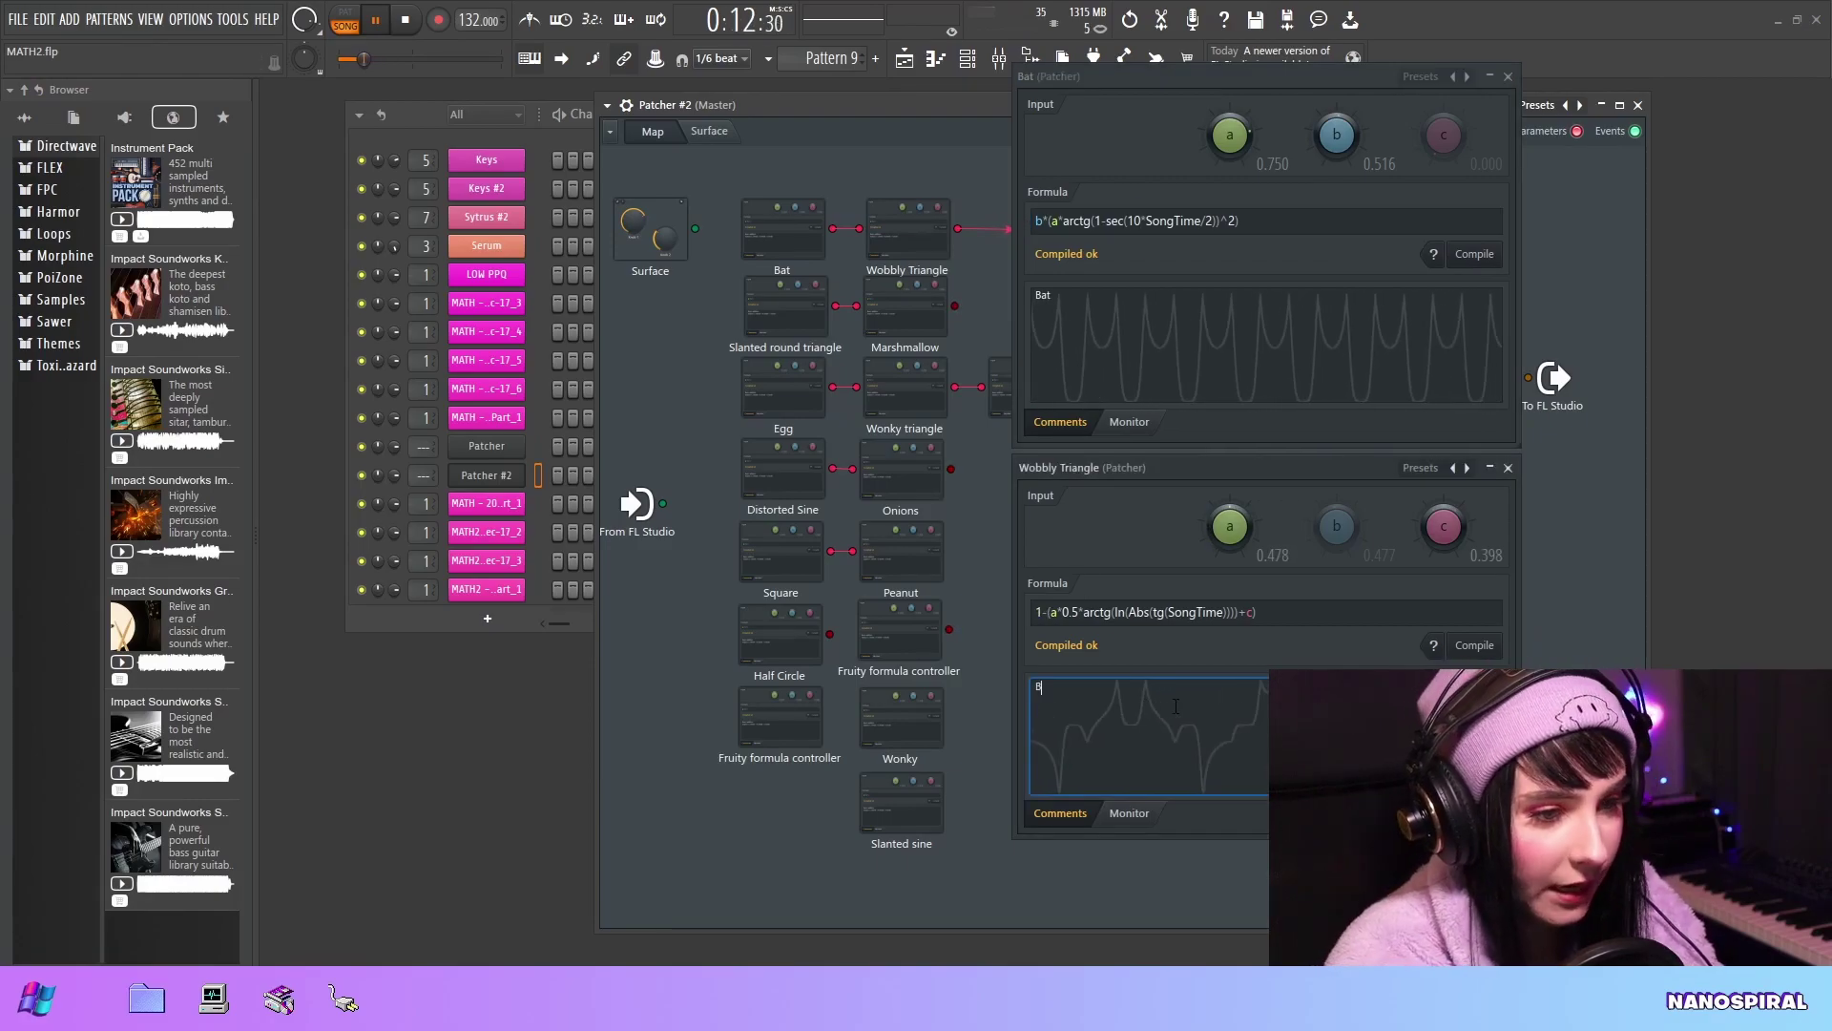
type("atn")
key("BackSpace")
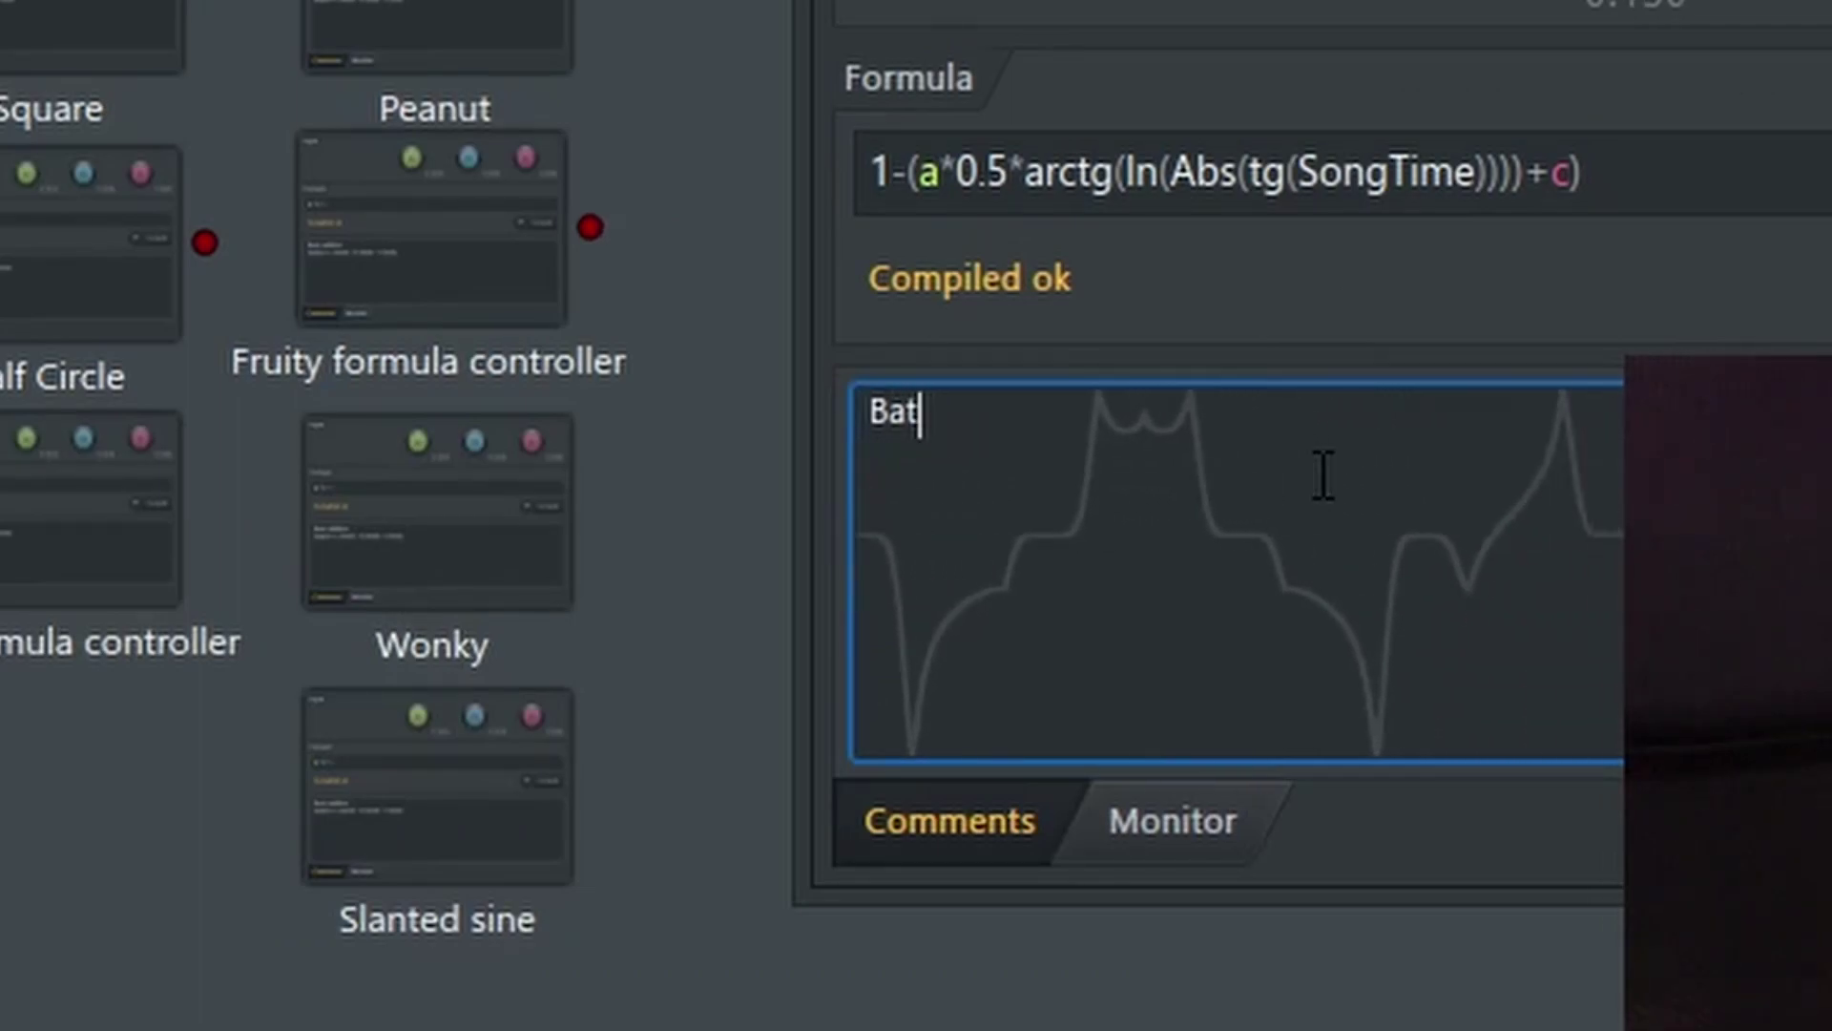
type("man")
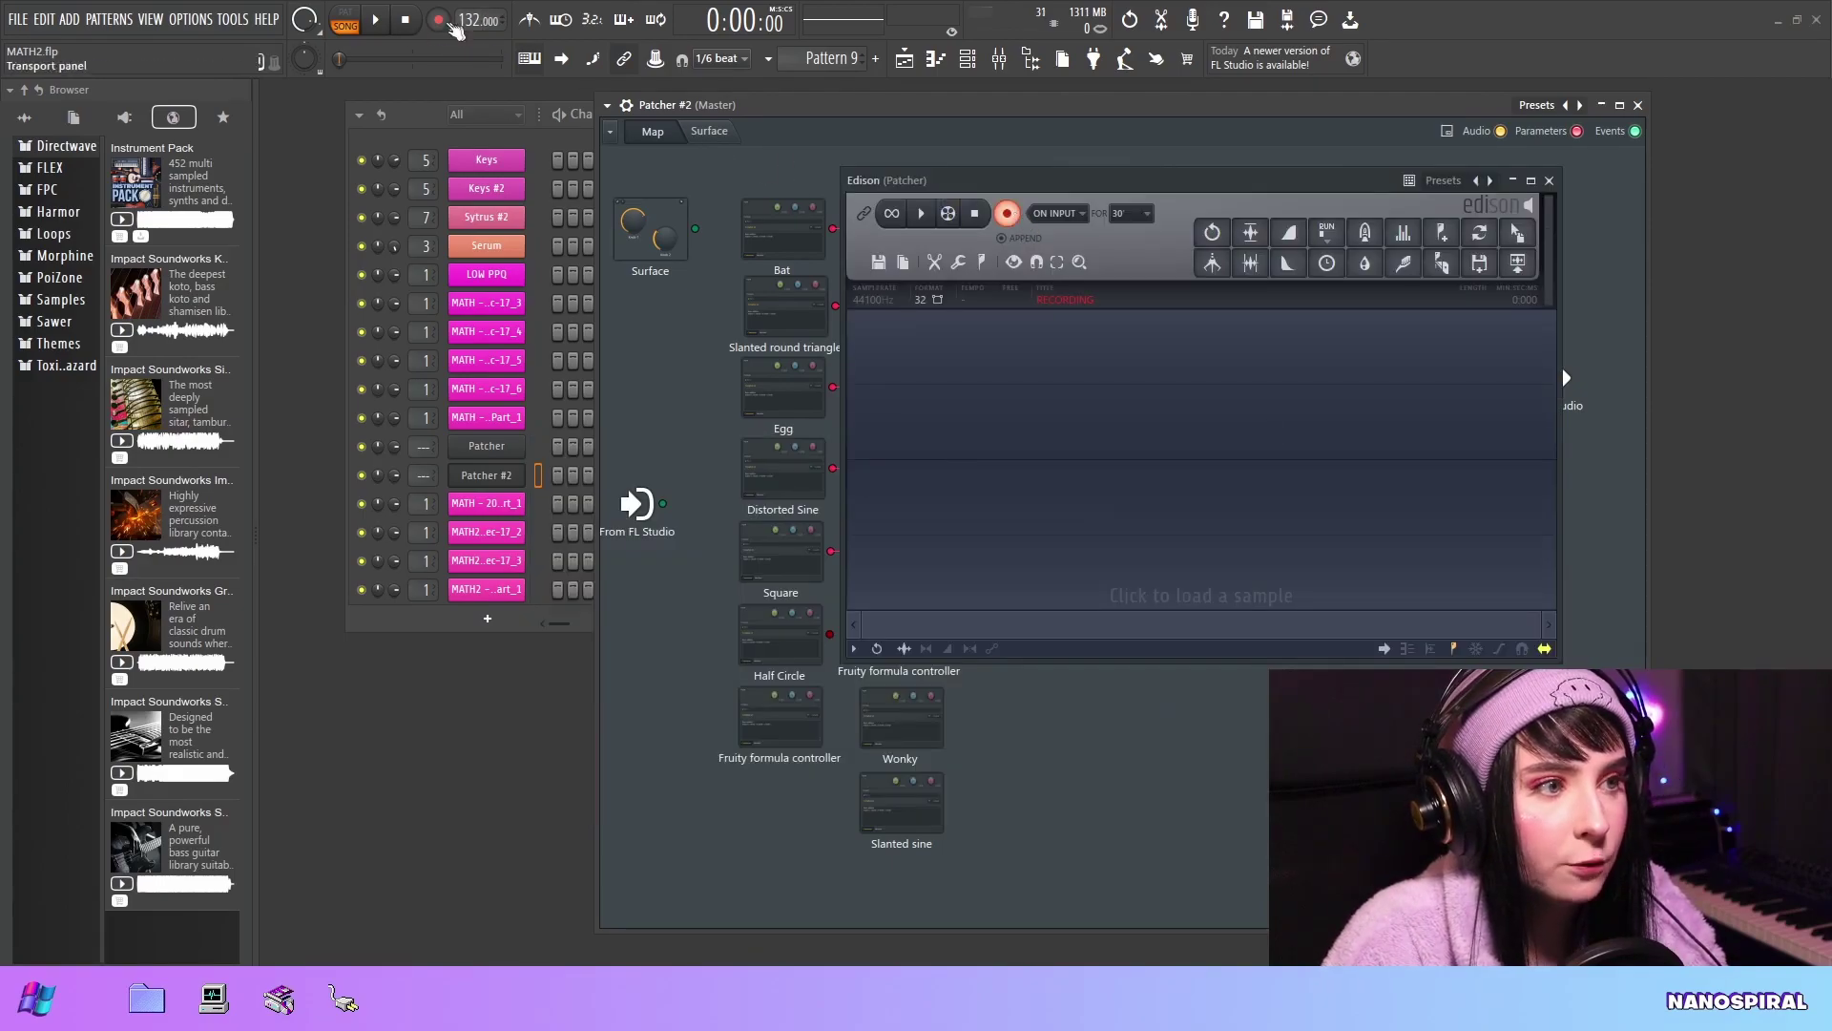
- Play to record the Batman wave into Edison, then move Edison down and reposition the Fruity Center node
key("space")
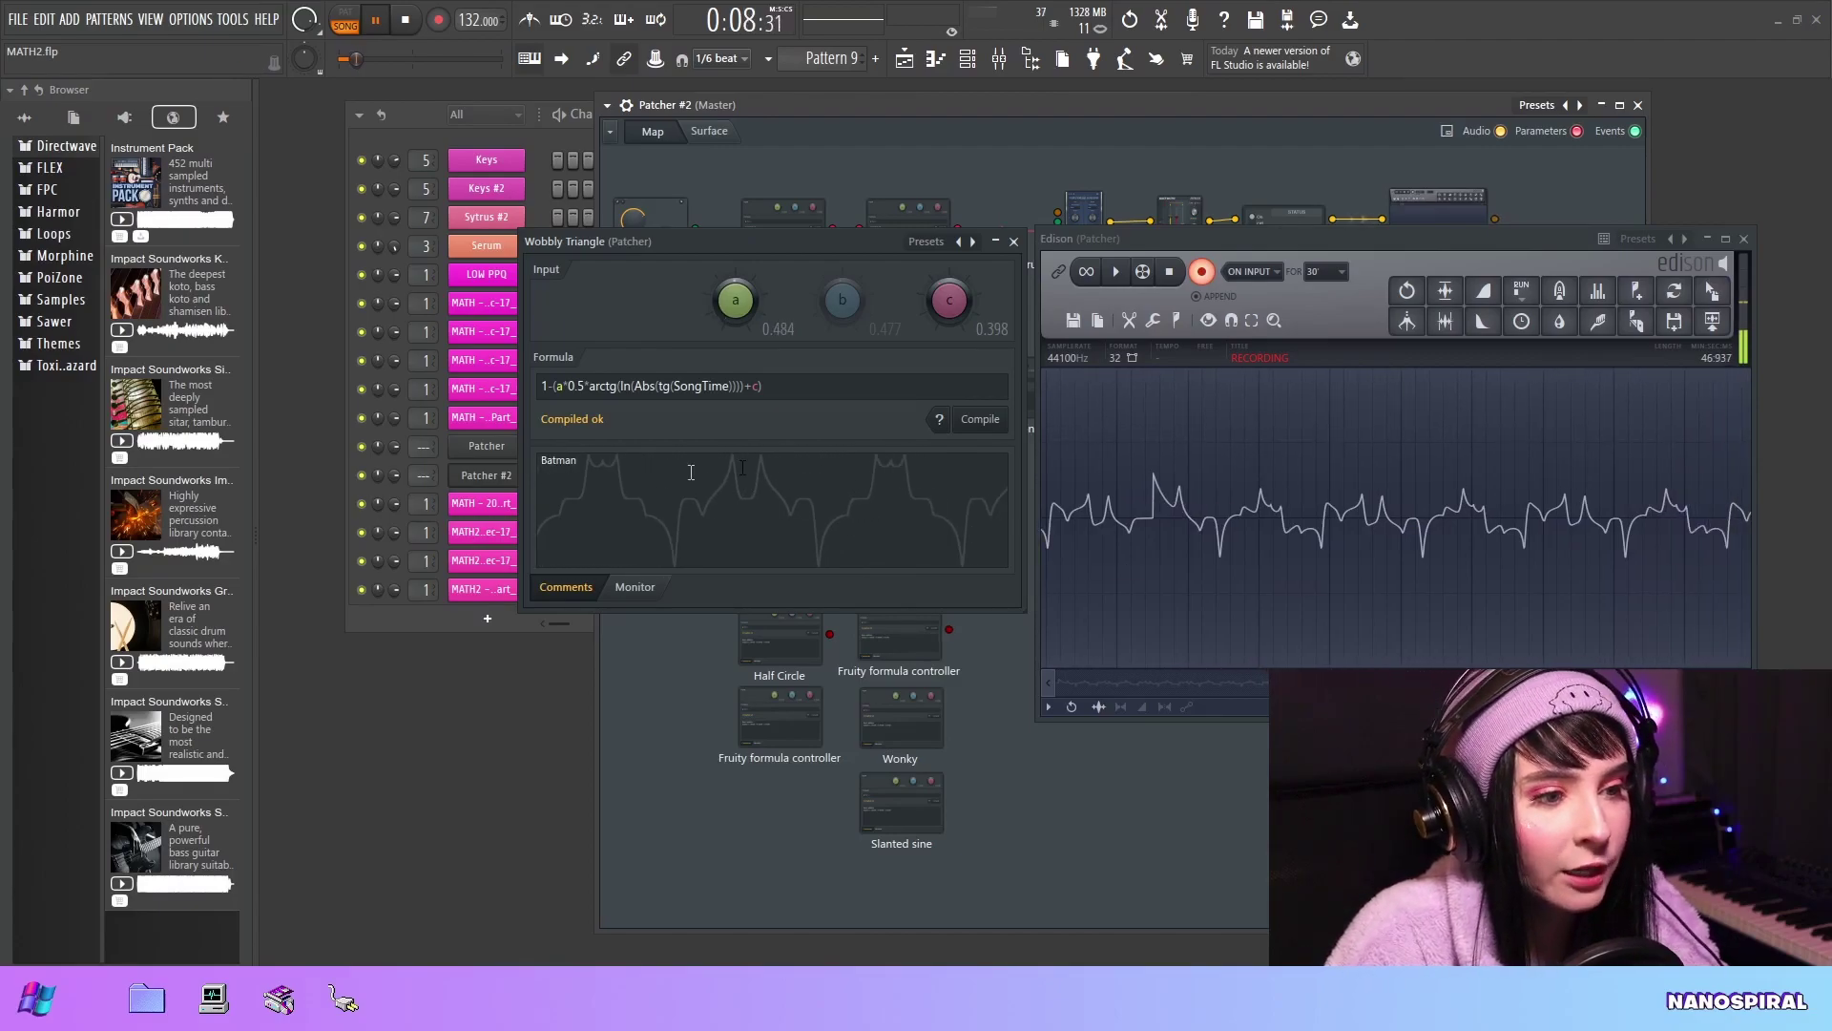
left_click_drag(1350, 240, 1349, 327)
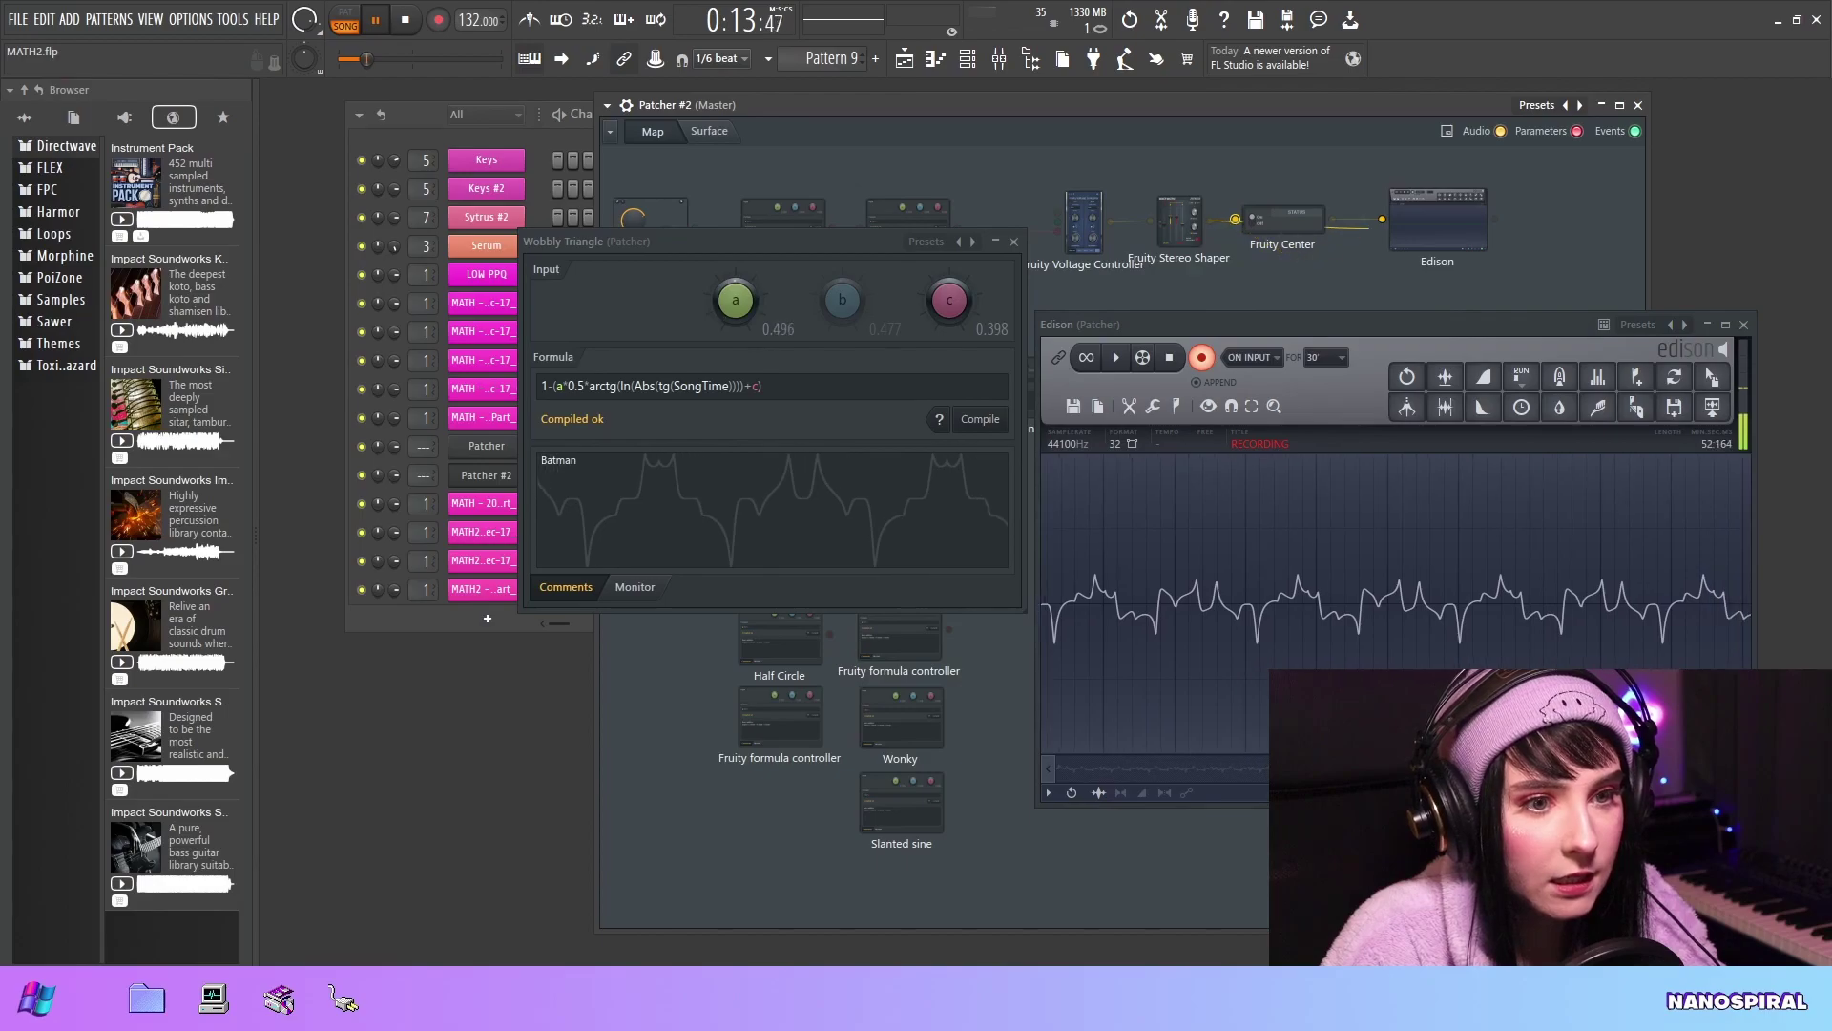
left_click_drag(1314, 235, 1319, 204)
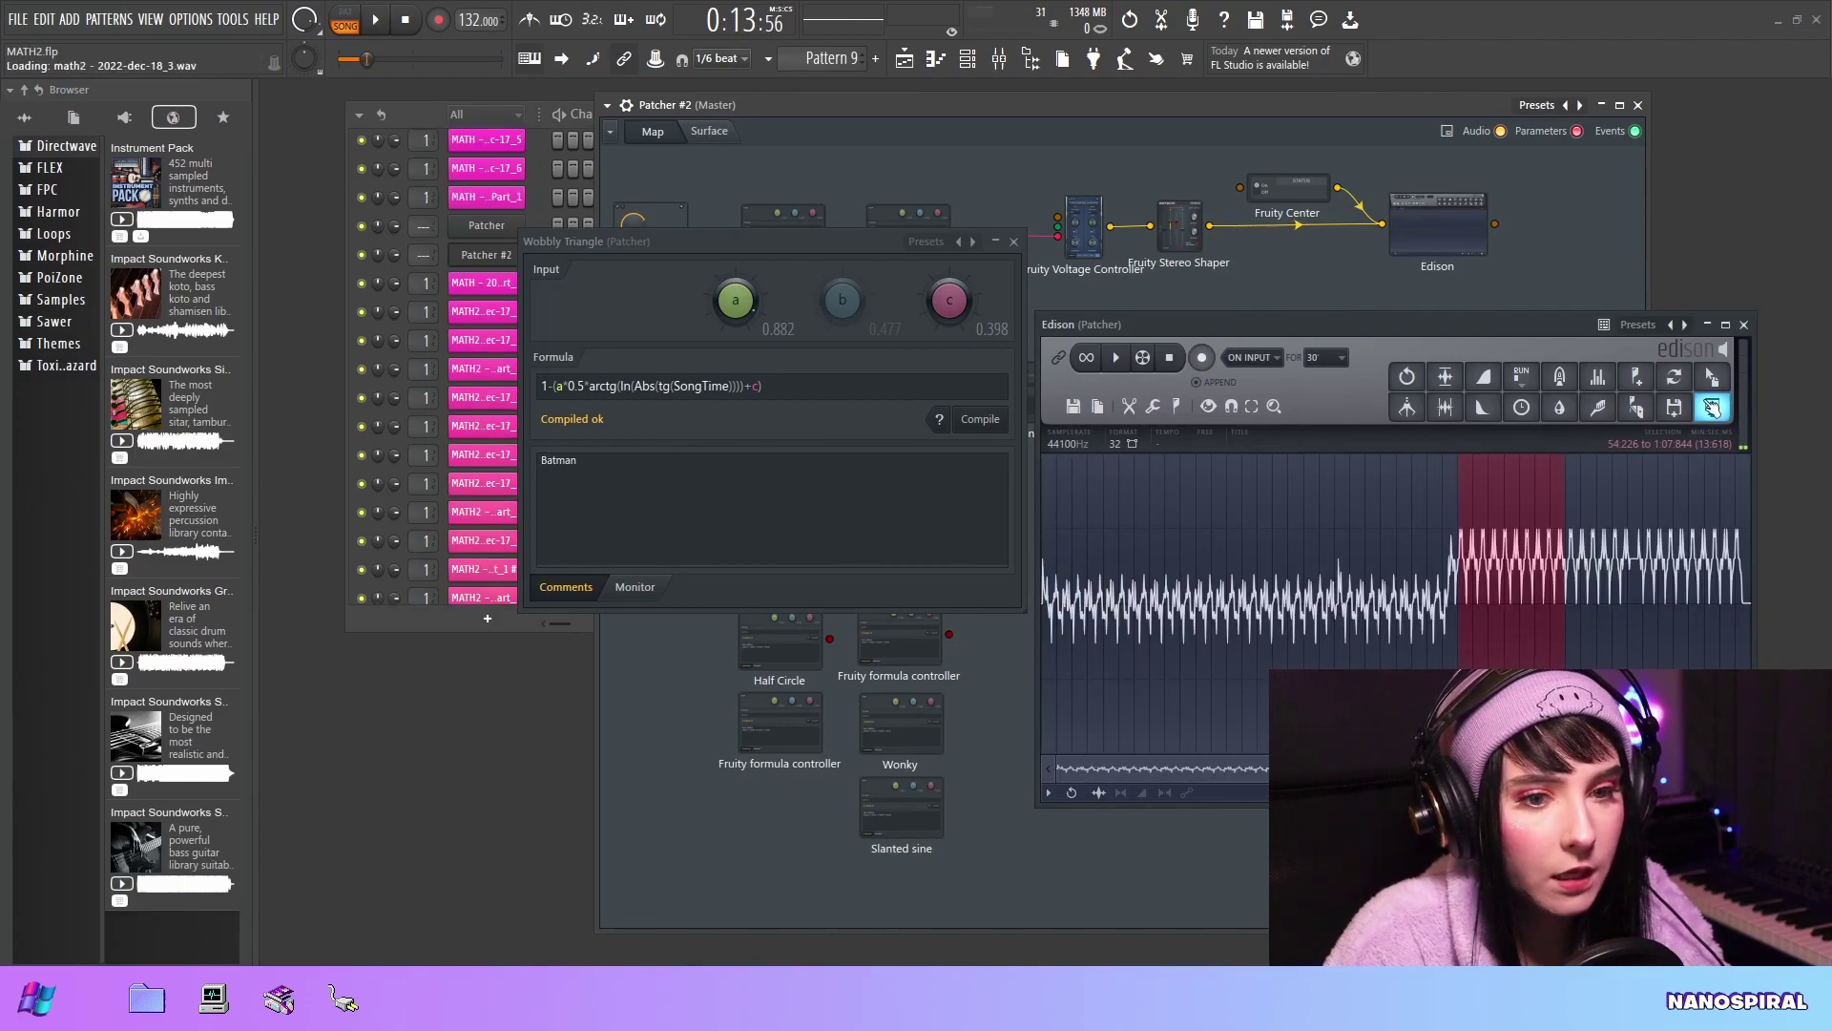
- Show the playlist, close Edison, and enable Remove DC offset on the MATH2 - 2022-Dec-18_3 clip
left_click(919, 58)
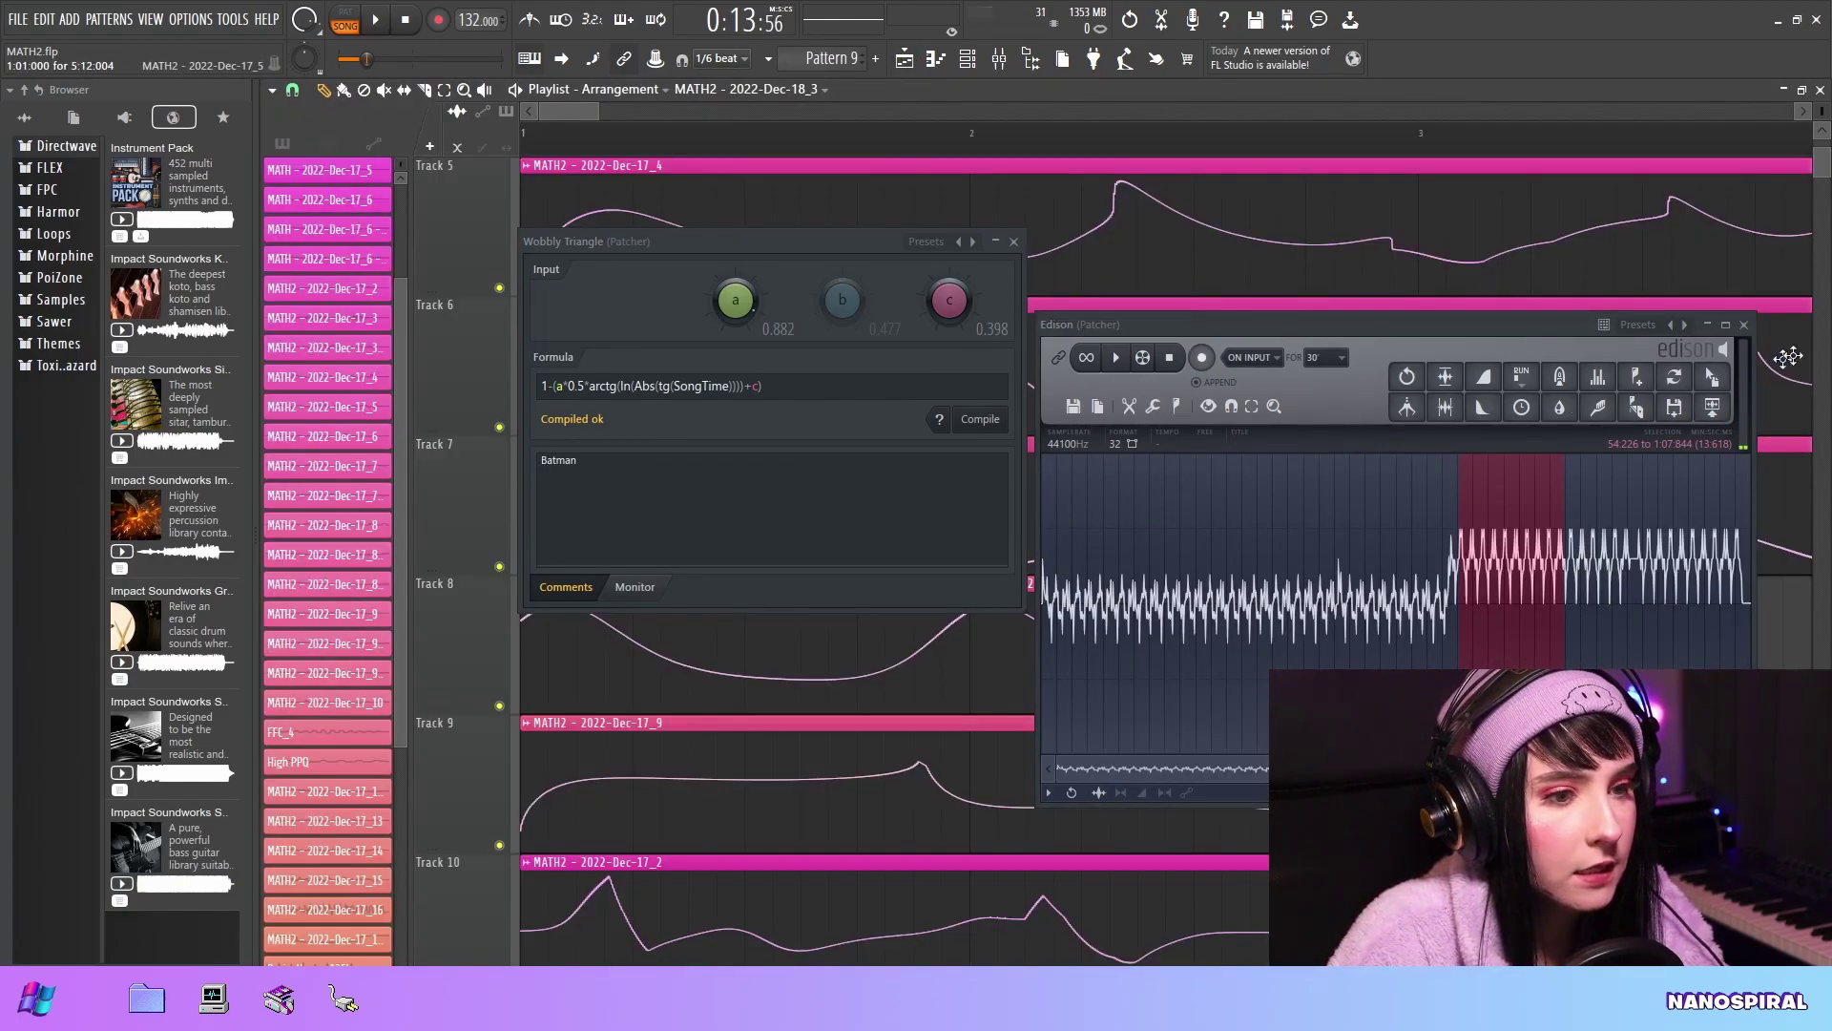
left_click(1745, 324)
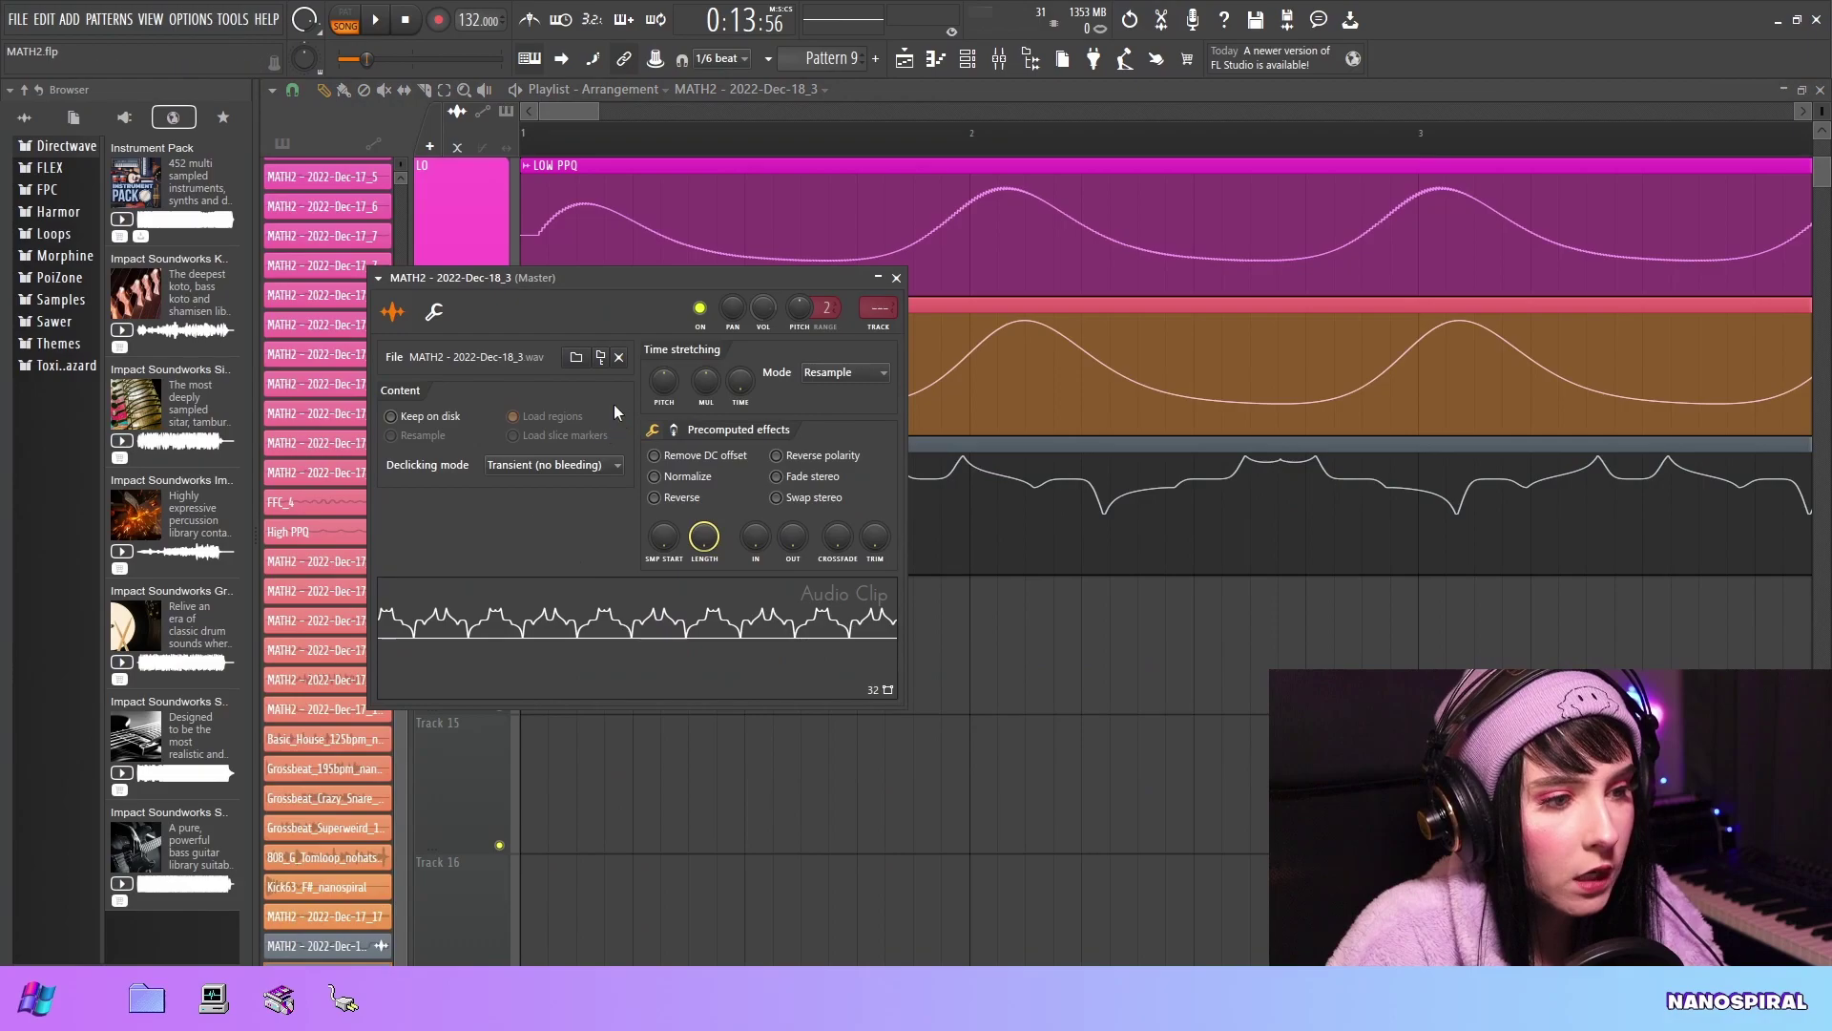
left_click(656, 456)
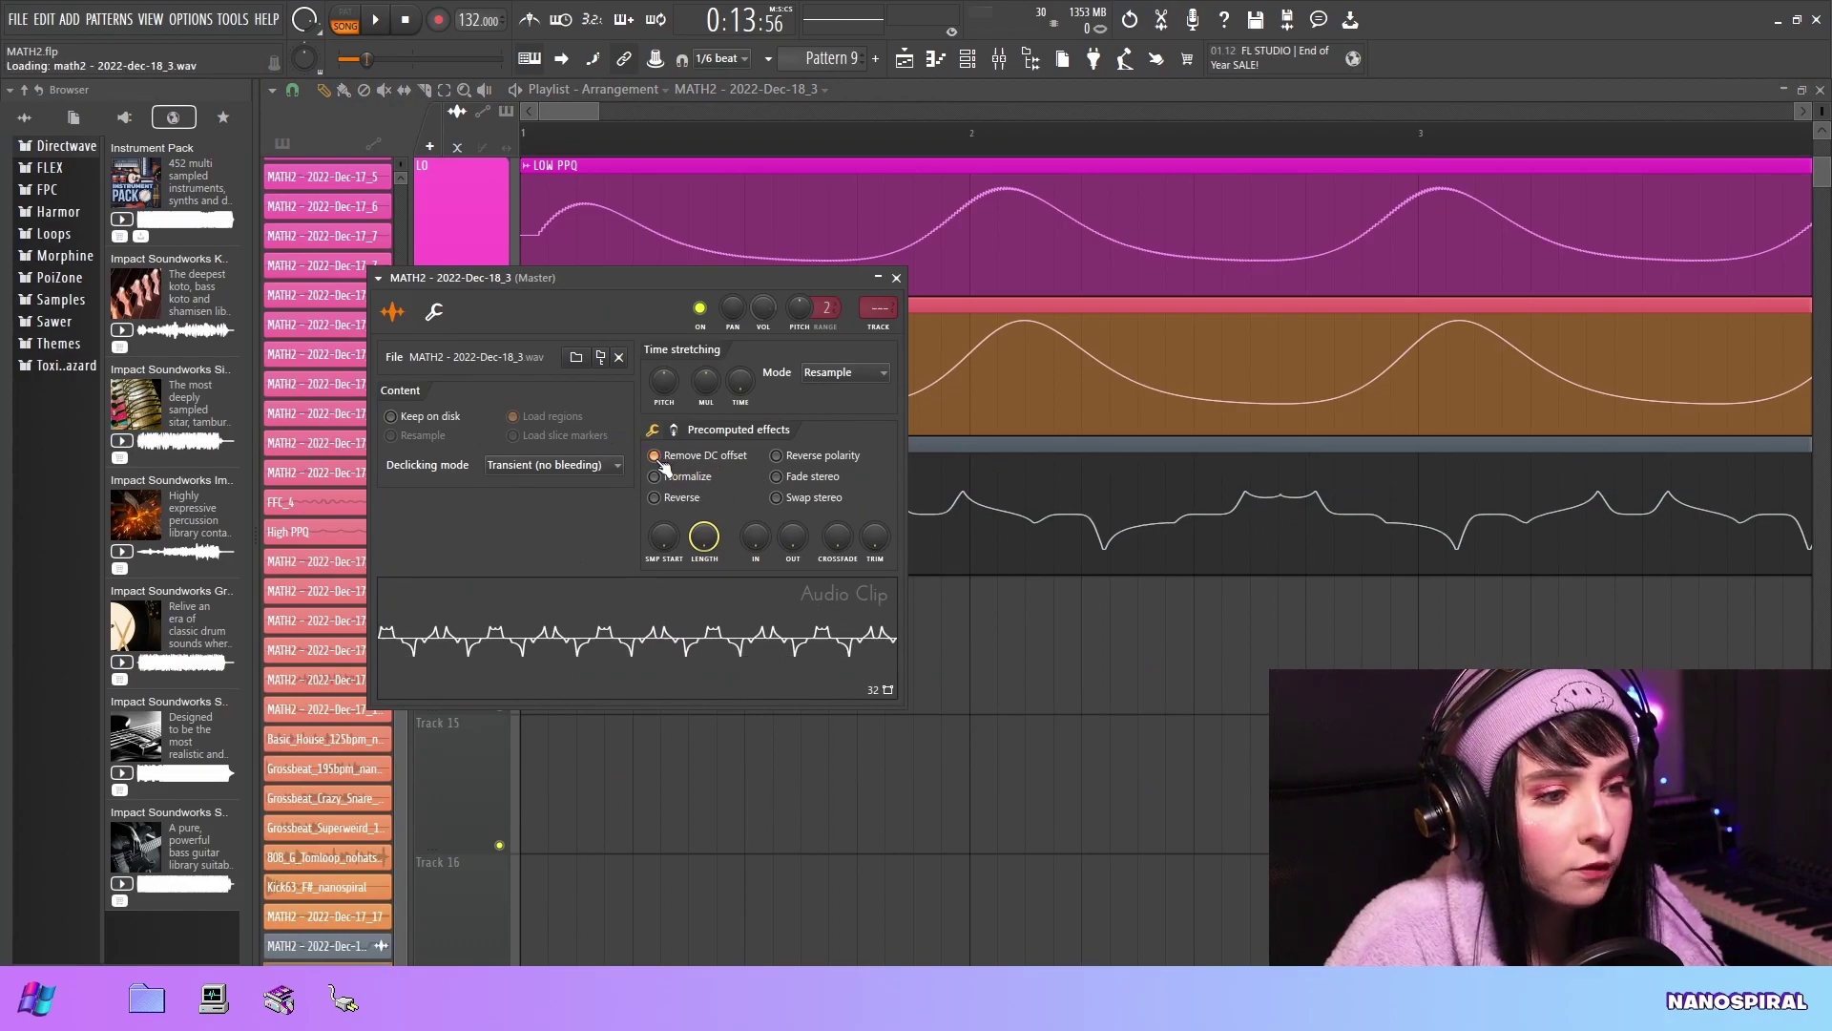